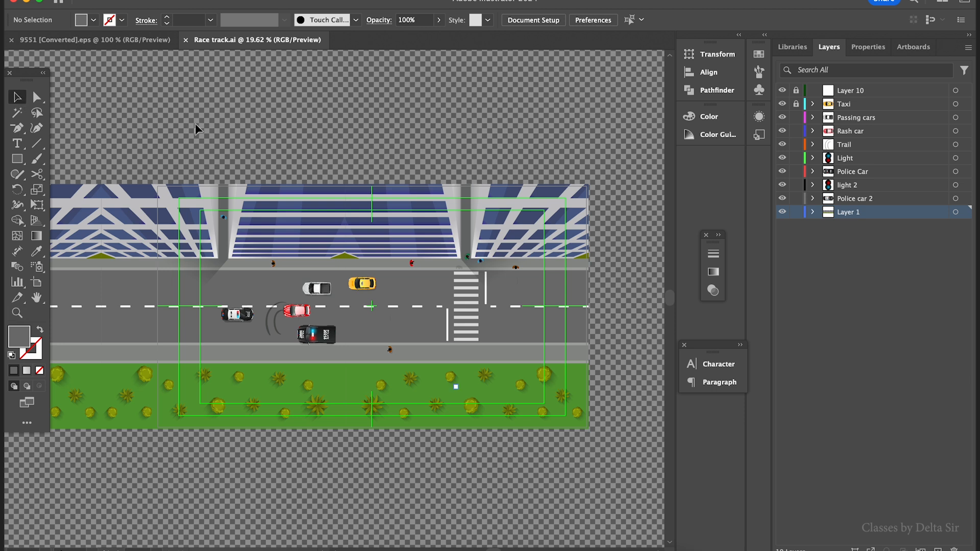
# - Zoom into the race track artwork and inspect its car and background layers in the Layers list
pyautogui.press('z')
pyautogui.keyDown('alt'); pyautogui.click(250, 191); pyautogui.keyUp('alt')
pyautogui.keyDown('alt'); pyautogui.click(250, 191); pyautogui.keyUp('alt')
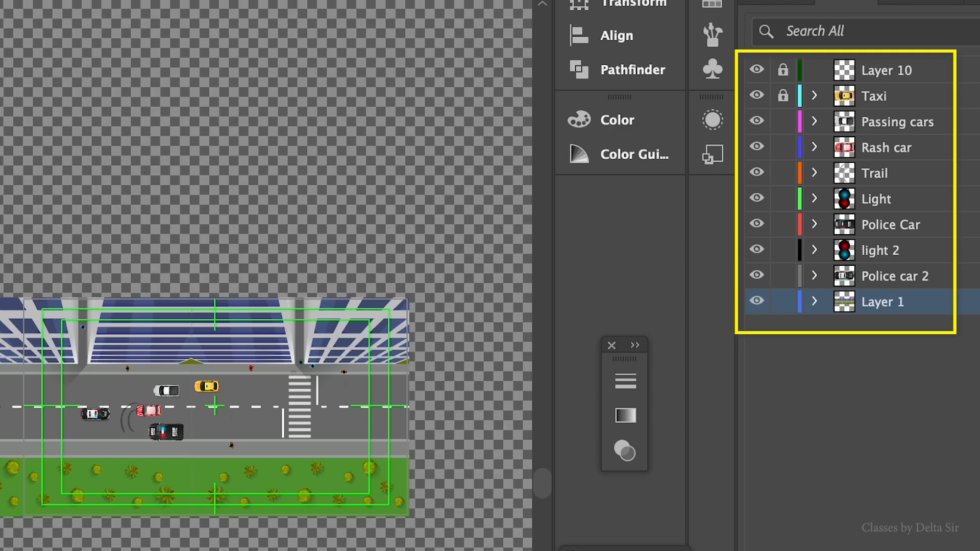
pyautogui.click(758, 301)
pyautogui.click(757, 303)
pyautogui.click(760, 278)
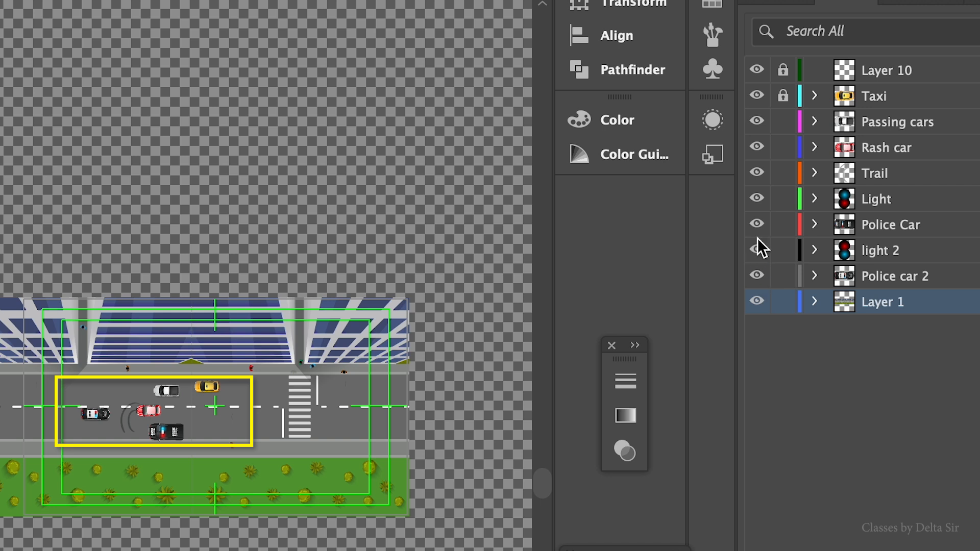
pyautogui.click(758, 225)
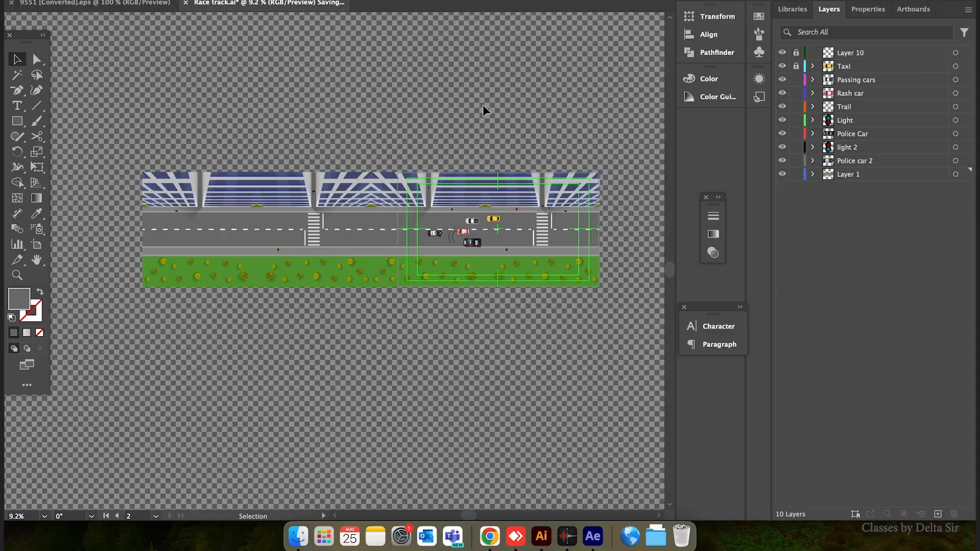
# - Switch to After Effects, start a new project and import Race track.ai from the L-5 folder as Composition – Retain Layer Sizes
pyautogui.click(607, 531)
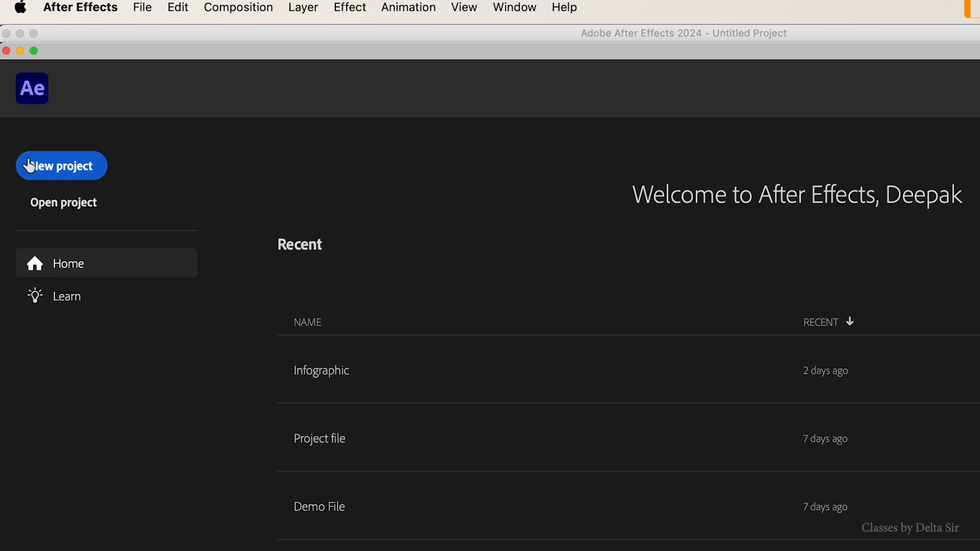
pyautogui.click(52, 162)
pyautogui.doubleClick(104, 250)
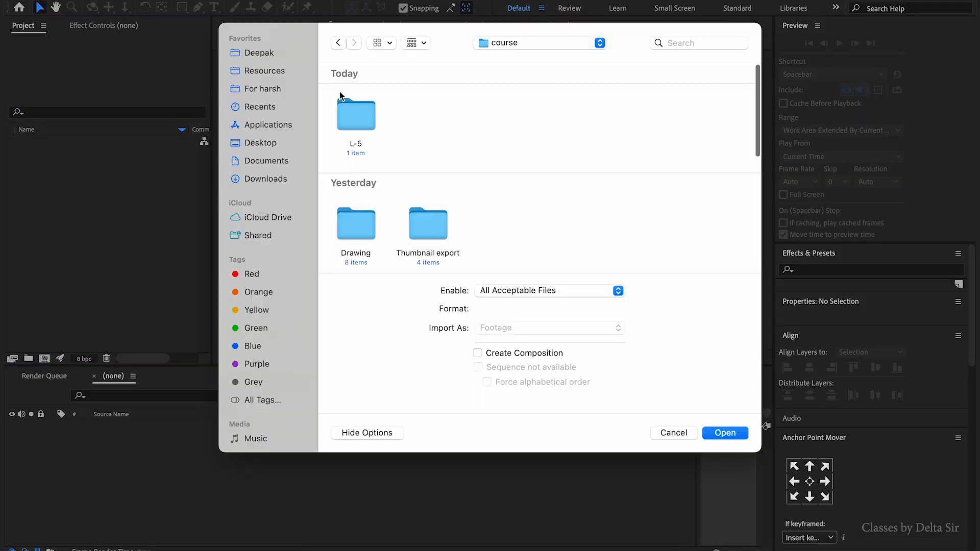
pyautogui.doubleClick(355, 114)
pyautogui.click(368, 119)
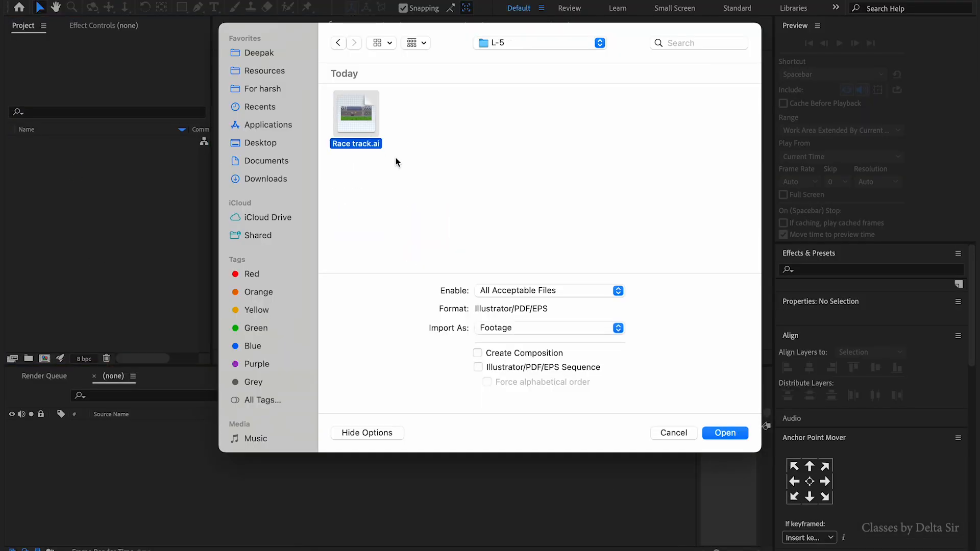
pyautogui.click(554, 330)
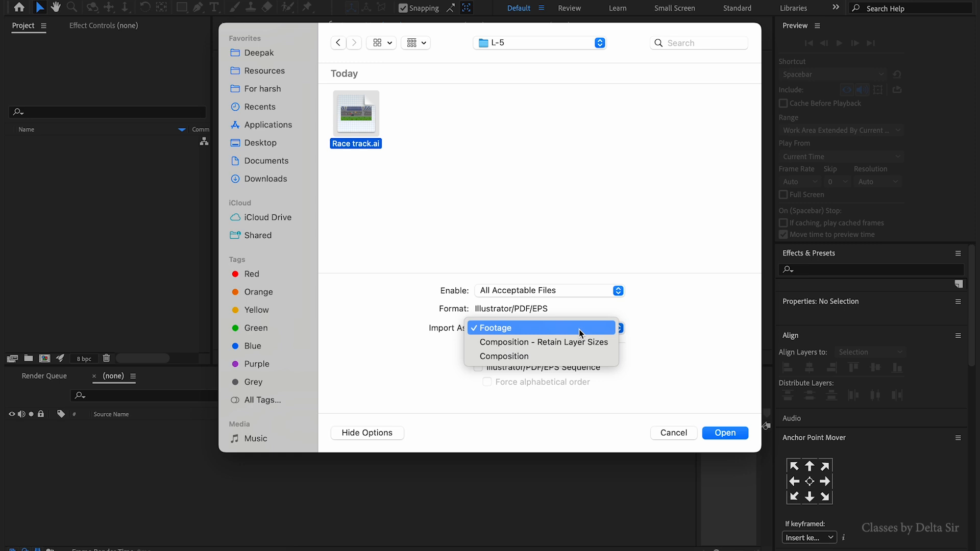
pyautogui.click(557, 344)
pyautogui.click(730, 434)
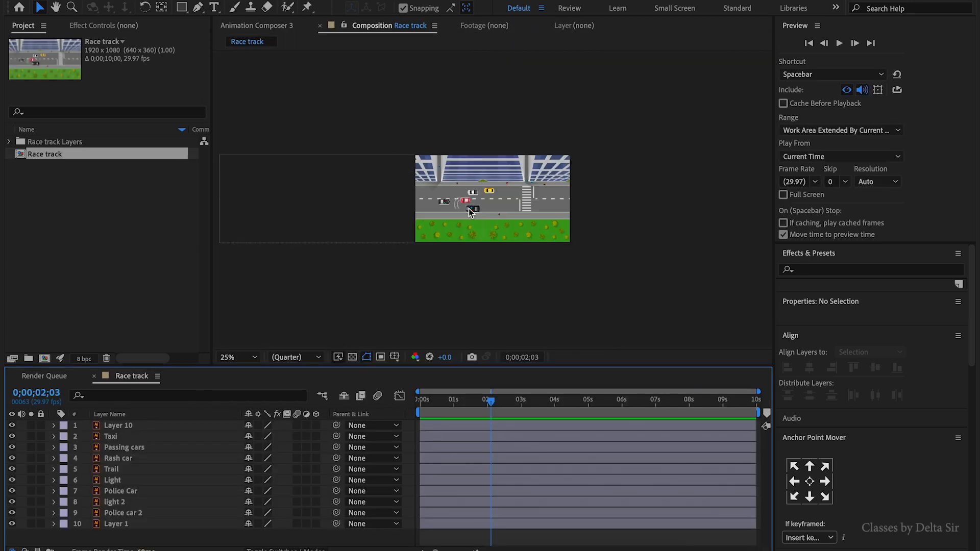
# - Try to drag the track background layer sideways within the composition, then undo the move
pyautogui.click(469, 208)
pyautogui.moveTo(457, 239); pyautogui.dragTo(642, 244)
pyautogui.moveTo(732, 337); pyautogui.dragTo(810, 339)
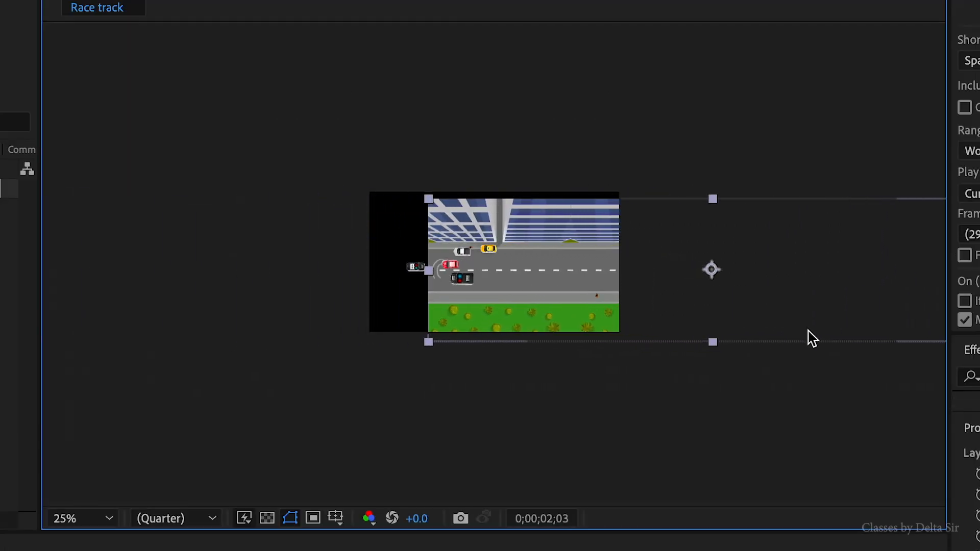
pyautogui.hotkey('ctrl', 'z')
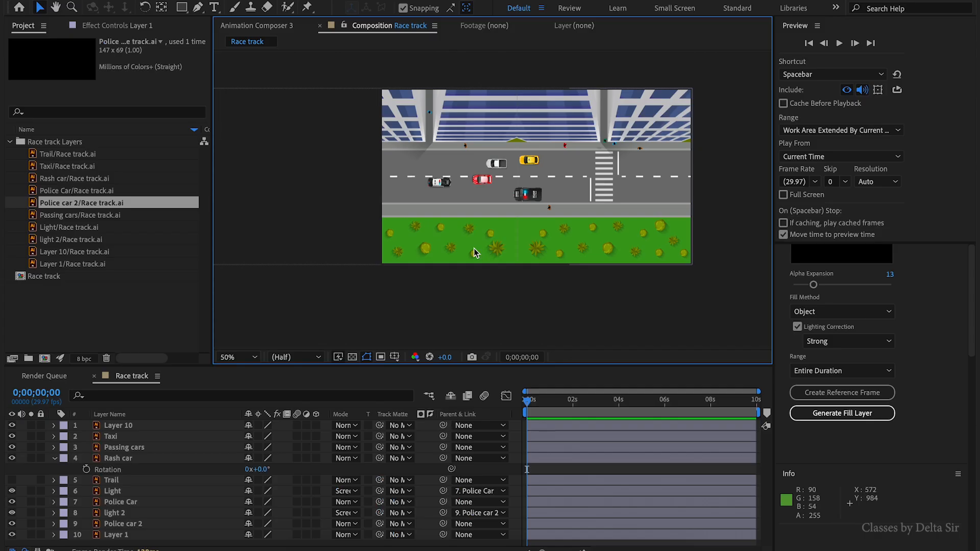
pyautogui.click(473, 249)
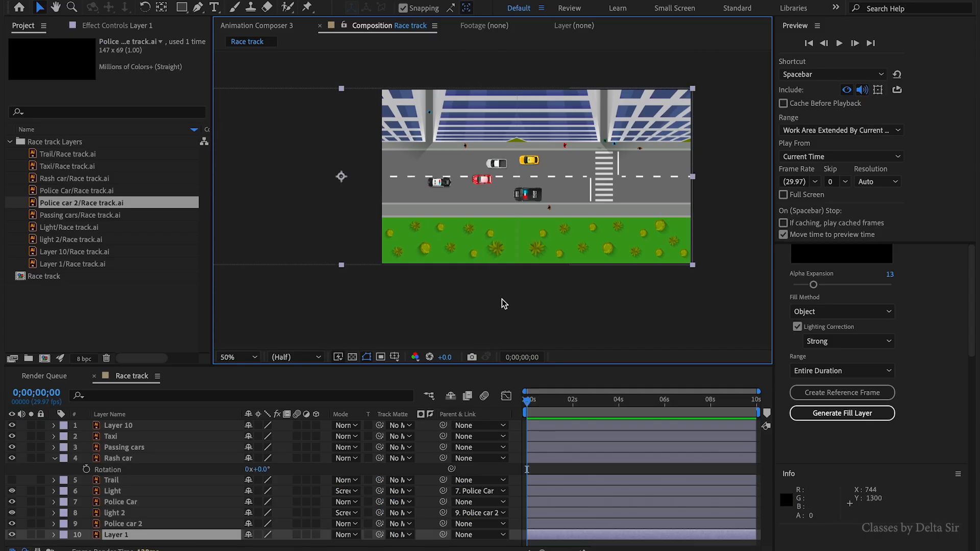
# - Select the track background layer and set the composition width to 4200 px
pyautogui.click(501, 299)
pyautogui.scroll(-2, 470, 199)
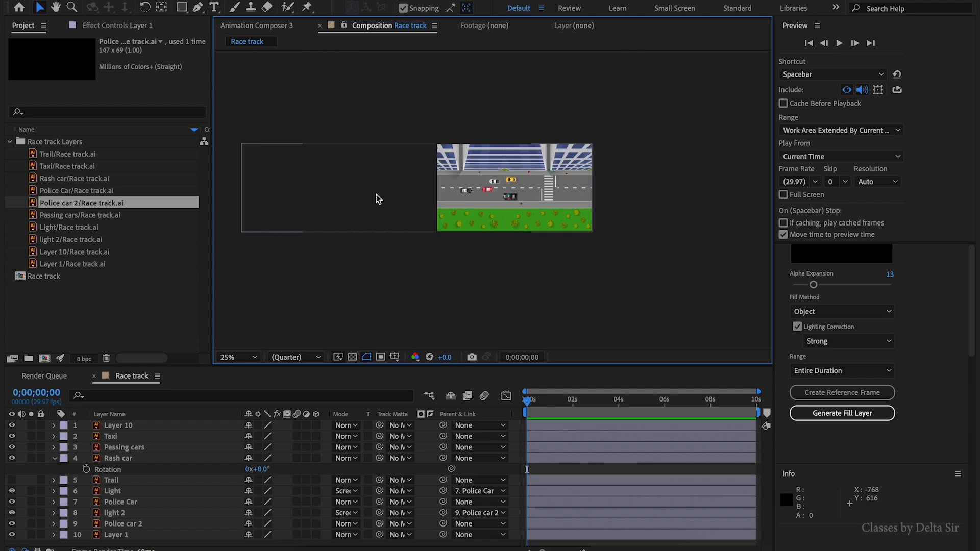
pyautogui.click(376, 196)
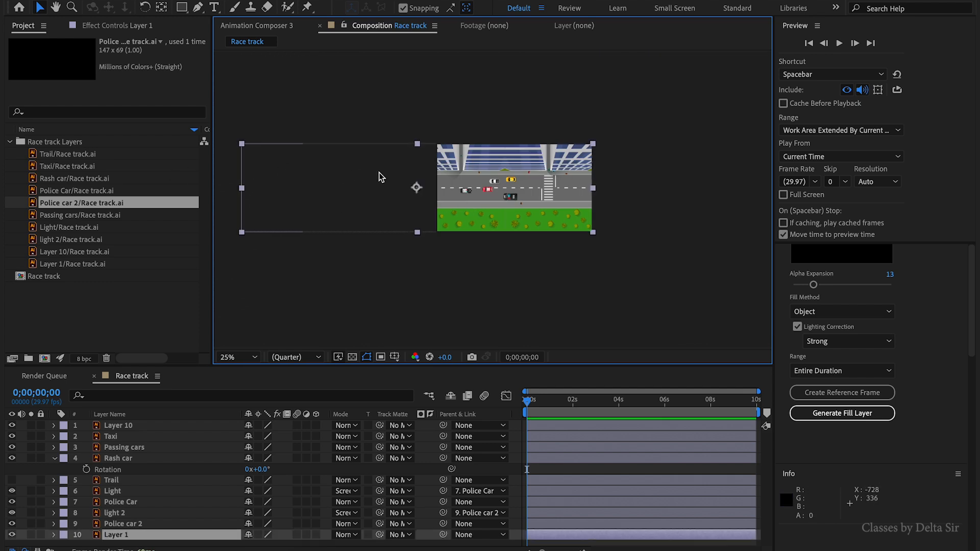
pyautogui.hotkey('ctrl', 'k')
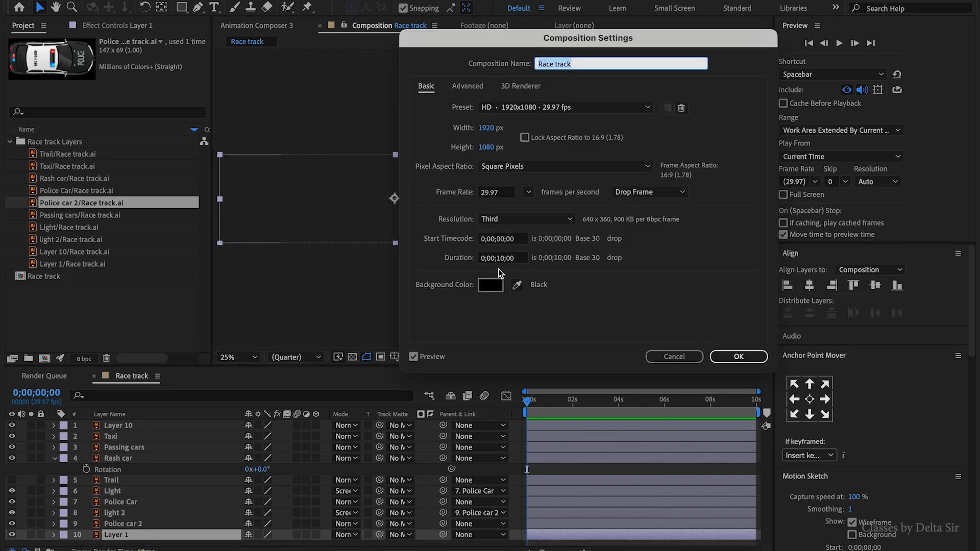
pyautogui.click(490, 129)
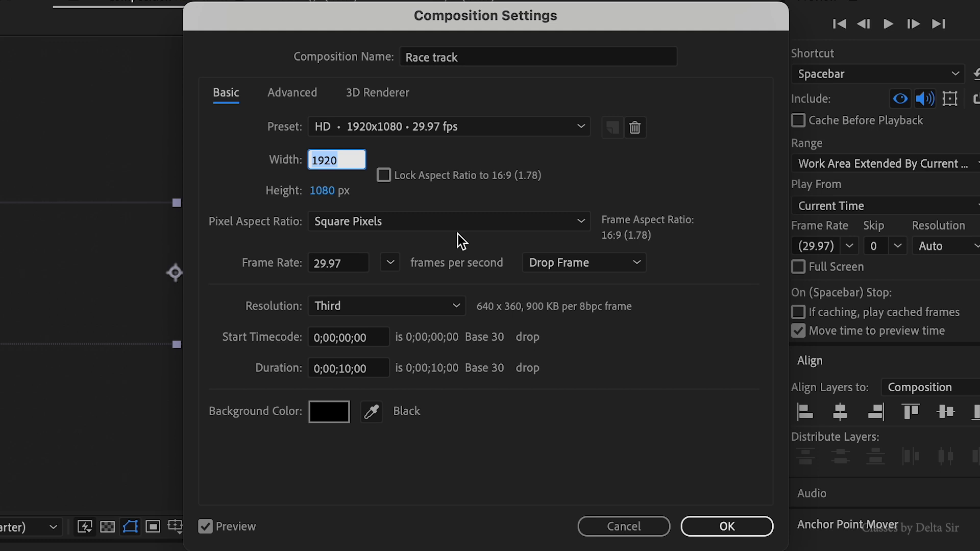
pyautogui.write('4200')
pyautogui.press('Return')
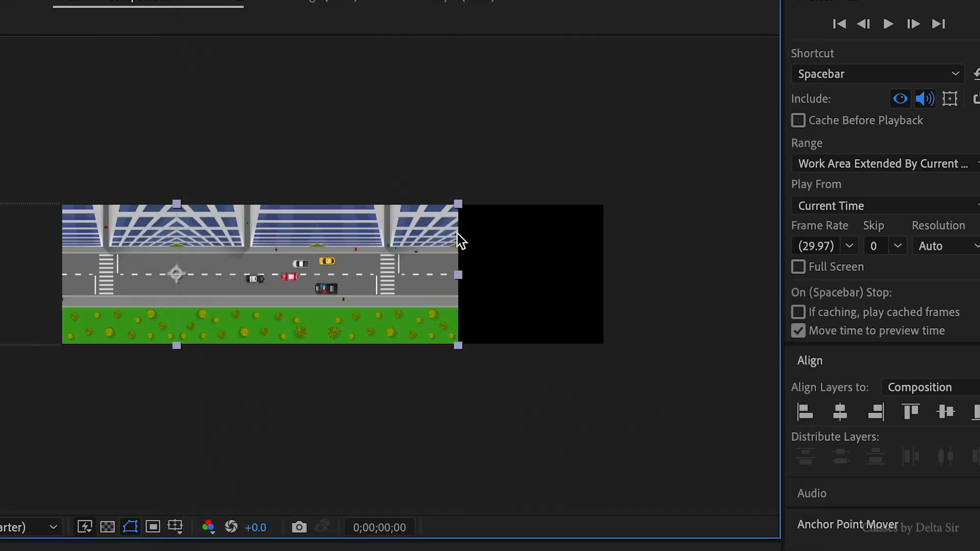
# - Align the track background layer to the horizontal centre of the composition
pyautogui.click(810, 288)
pyautogui.click(623, 267)
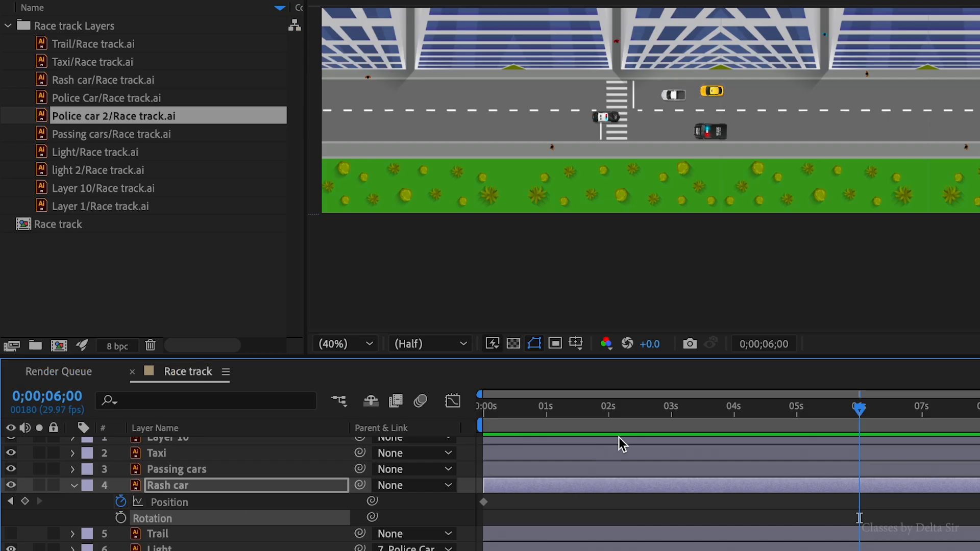
# - Add Position and Rotation keyframes for the Rash car layer at 0 and 6 seconds
pyautogui.press('Home')
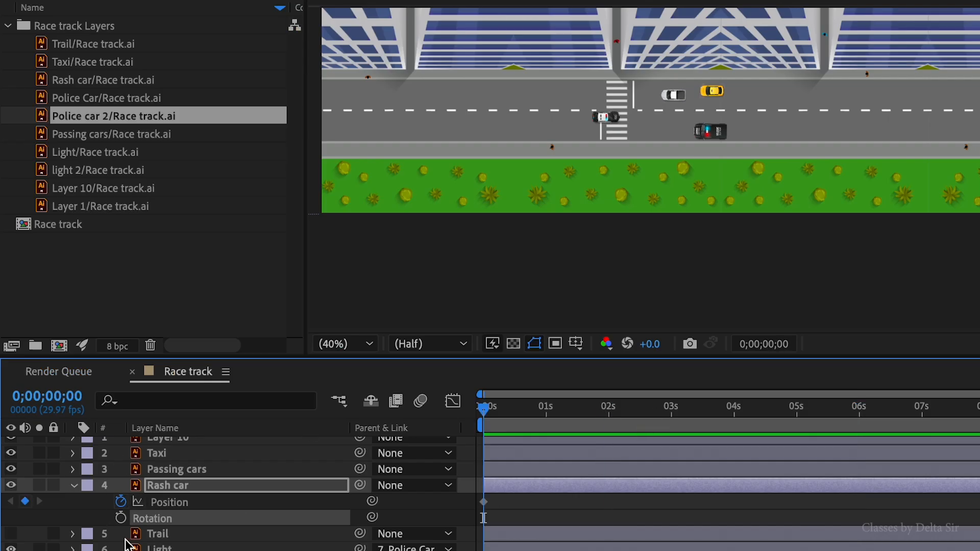
pyautogui.click(120, 519)
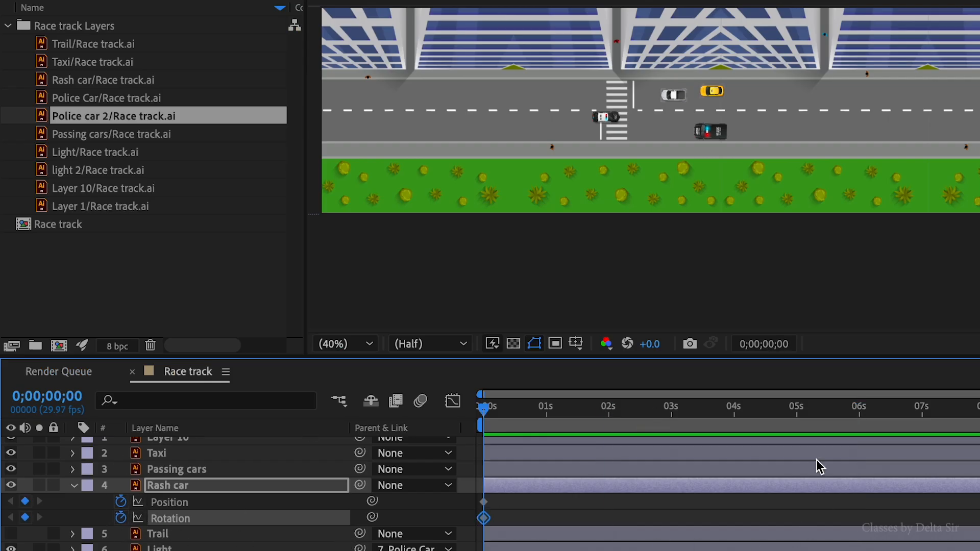
pyautogui.click(860, 411)
pyautogui.click(25, 502)
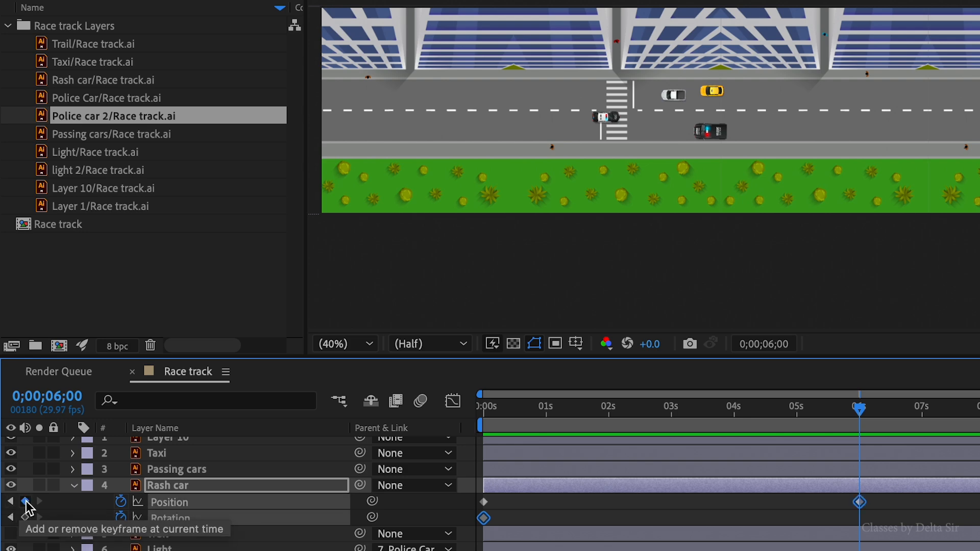
pyautogui.click(25, 518)
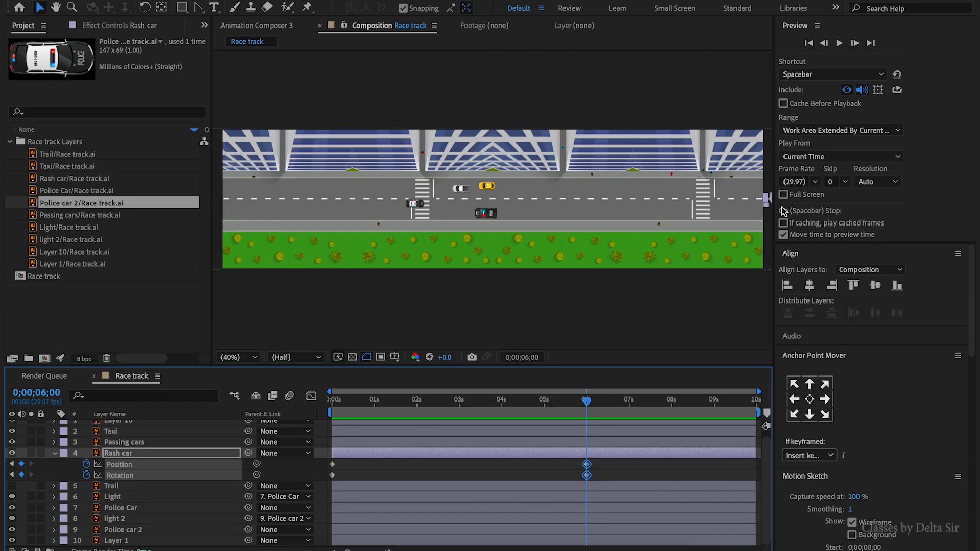
# - Nudge the Rash car leftwards along the road at the 6-second keyframe
pyautogui.hotkey('shift', 'Left')
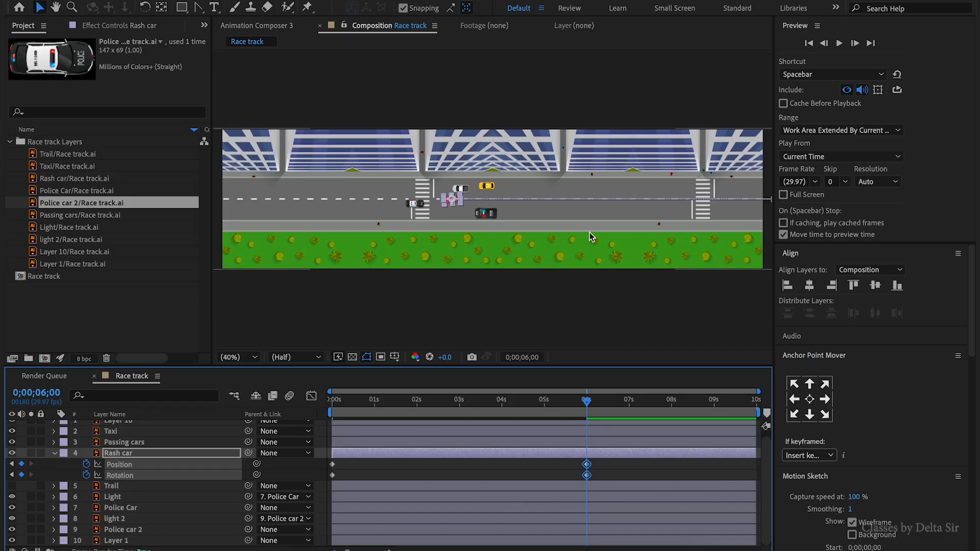
pyautogui.hotkey('shift', 'Left')
pyautogui.hotkey('shift', 'Left')
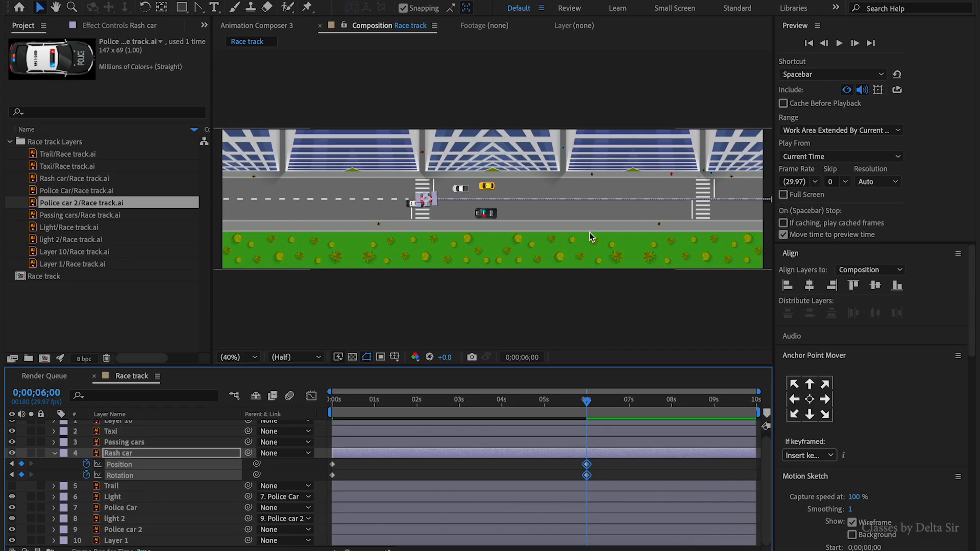
pyautogui.hotkey('shift', 'Left')
pyautogui.hotkey('shift', 'Left')
pyautogui.hotkey('shift', 'Left')
pyautogui.hotkey('shift', 'Left')
pyautogui.hotkey('shift', 'Left')
pyautogui.hotkey('shift', 'Left')
pyautogui.hotkey('shift', 'Left')
pyautogui.hotkey('shift', 'Left')
pyautogui.hotkey('shift', 'Left')
pyautogui.hotkey('shift', 'Left')
pyautogui.hotkey('shift', 'Left')
pyautogui.hotkey('shift', 'Left')
pyautogui.hotkey('shift', 'Left')
pyautogui.hotkey('shift', 'Left')
pyautogui.hotkey('shift', 'Left')
pyautogui.hotkey('shift', 'Left')
pyautogui.hotkey('shift', 'Left')
pyautogui.hotkey('shift', 'Left')
pyautogui.hotkey('shift', 'Left')
pyautogui.hotkey('shift', 'Left')
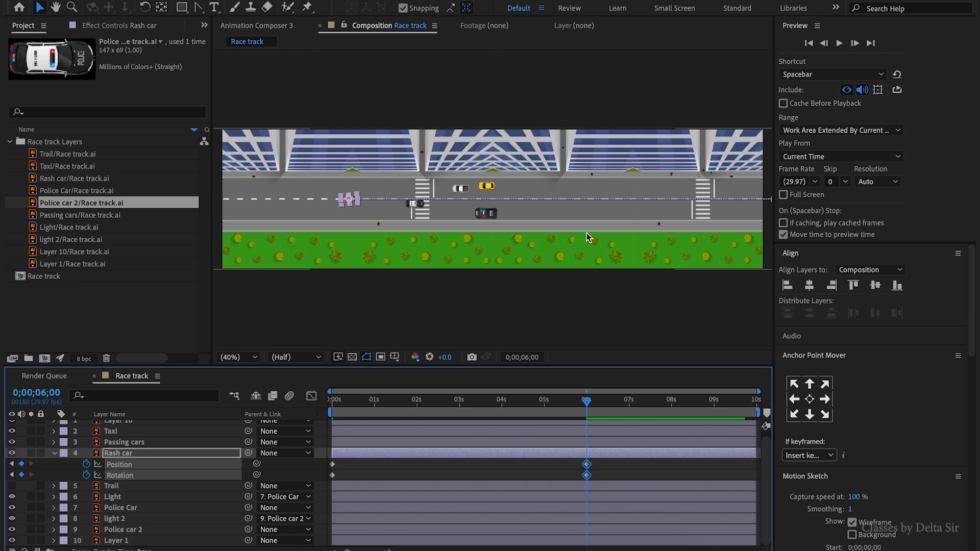
pyautogui.hotkey('shift', 'Left')
pyautogui.hotkey('shift', 'Left')
pyautogui.hotkey('shift', 'Left')
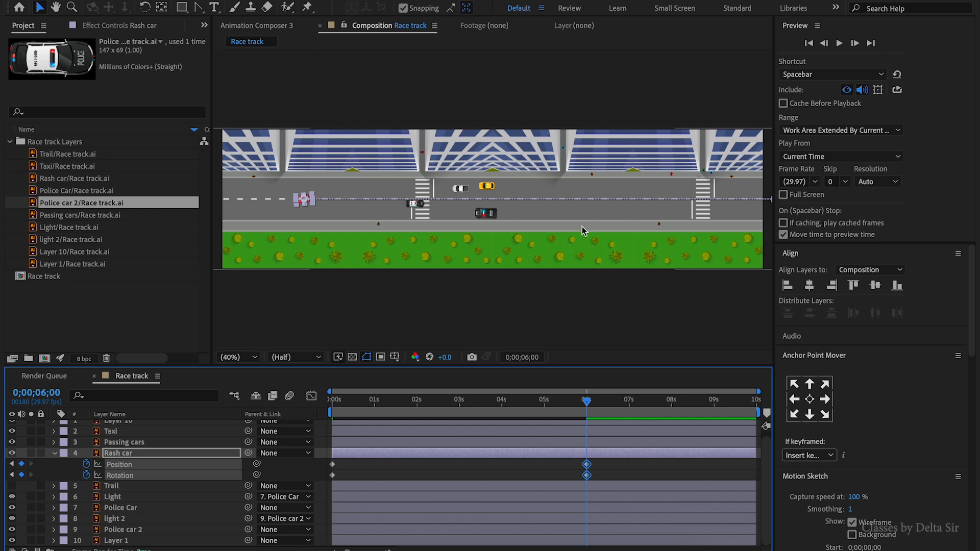
pyautogui.click(510, 273)
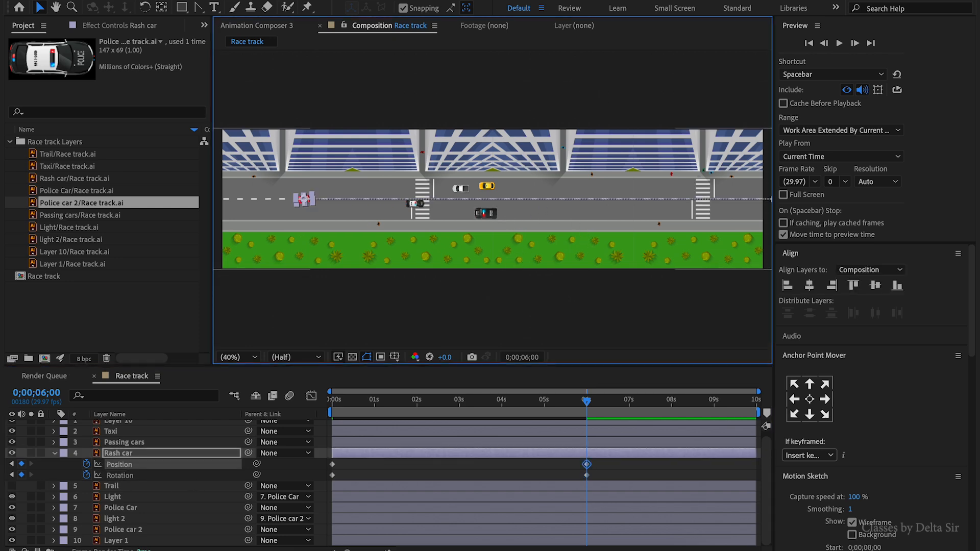
# - Set the Rash car's rotation at 6 seconds to 0°
pyautogui.click(12, 550)
pyautogui.click(263, 477)
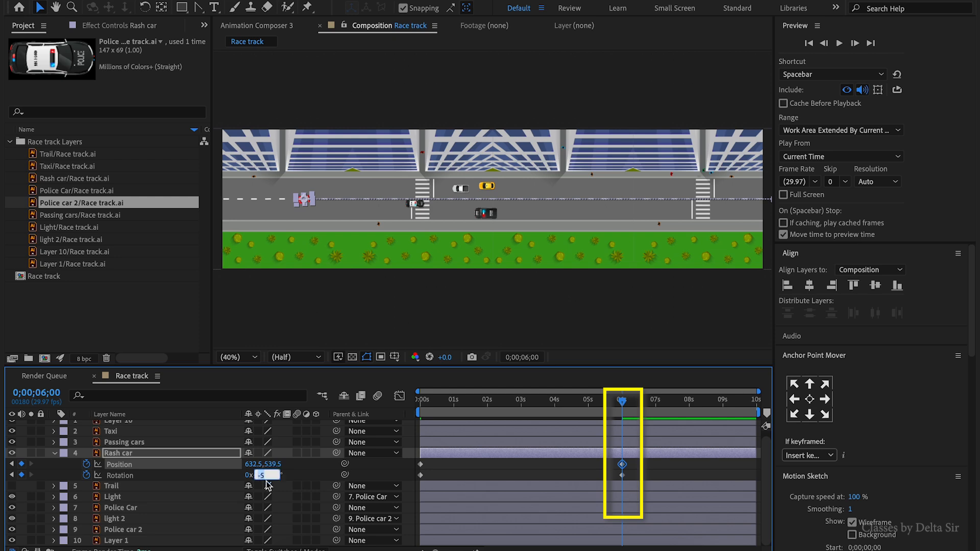
pyautogui.write('0')
pyautogui.press('Return')
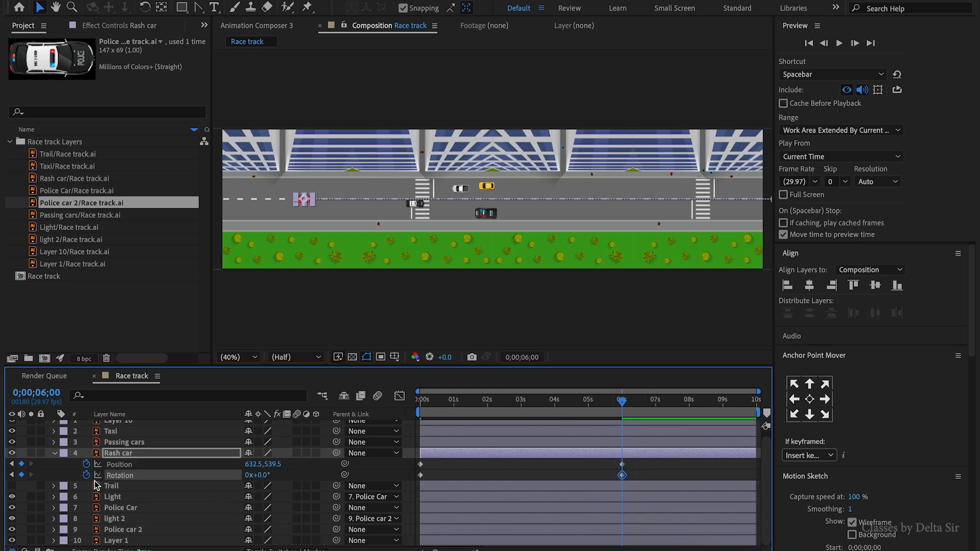
# - Jump back to the first keyframe and play the Rash car animation
pyautogui.click(11, 475)
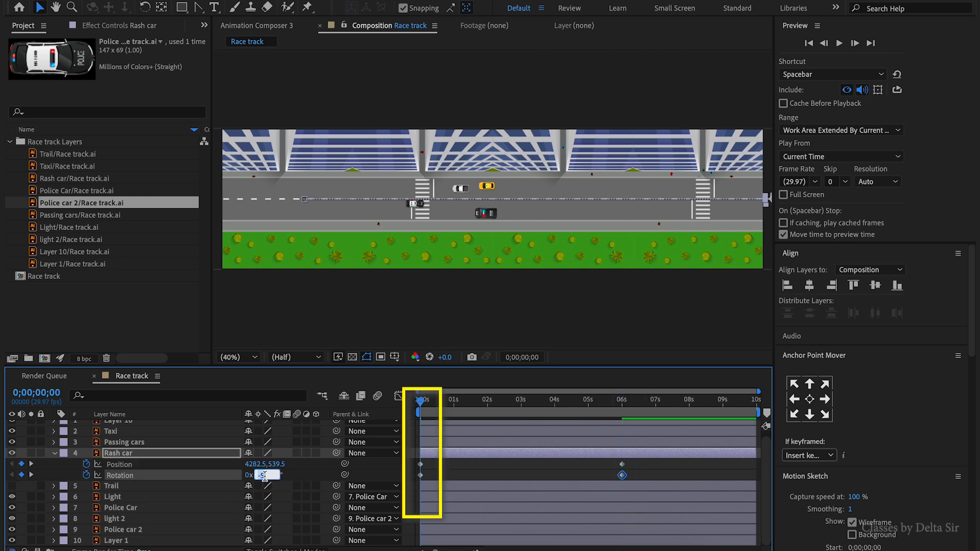
pyautogui.click(493, 479)
pyautogui.press('space')
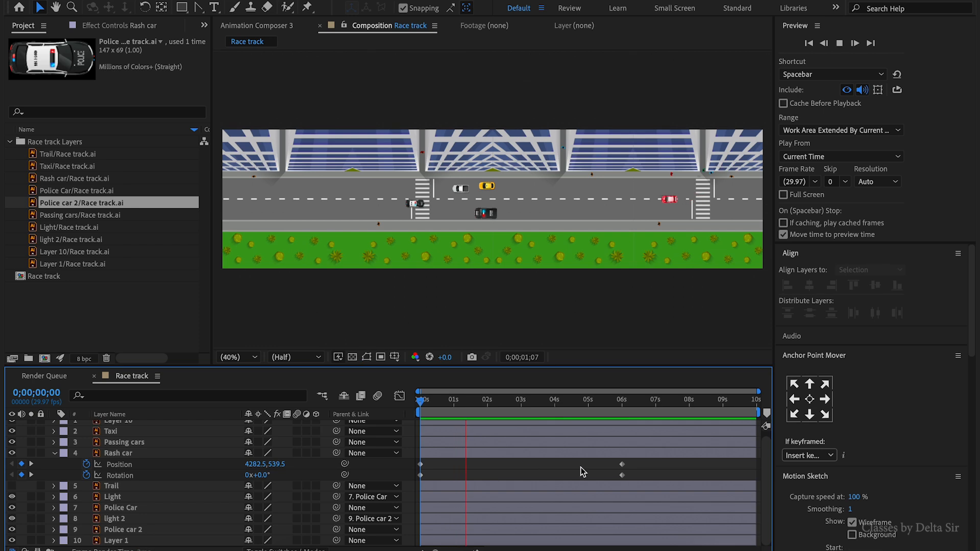
# - Drag the Rash car's end keyframes earlier, to about 3 seconds, and replay from the start
pyautogui.moveTo(633, 458); pyautogui.dragTo(556, 477)
pyautogui.press('Home')
pyautogui.press('space')
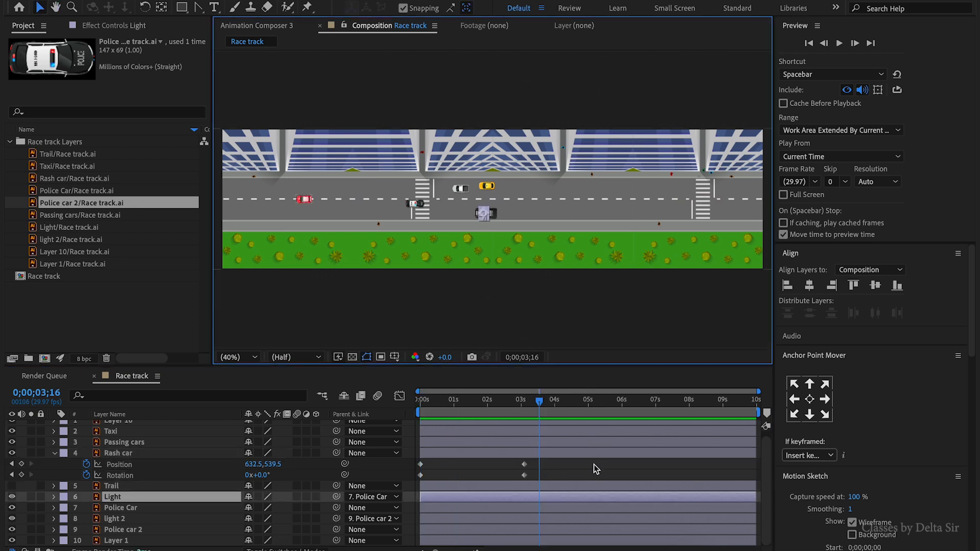
pyautogui.click(593, 465)
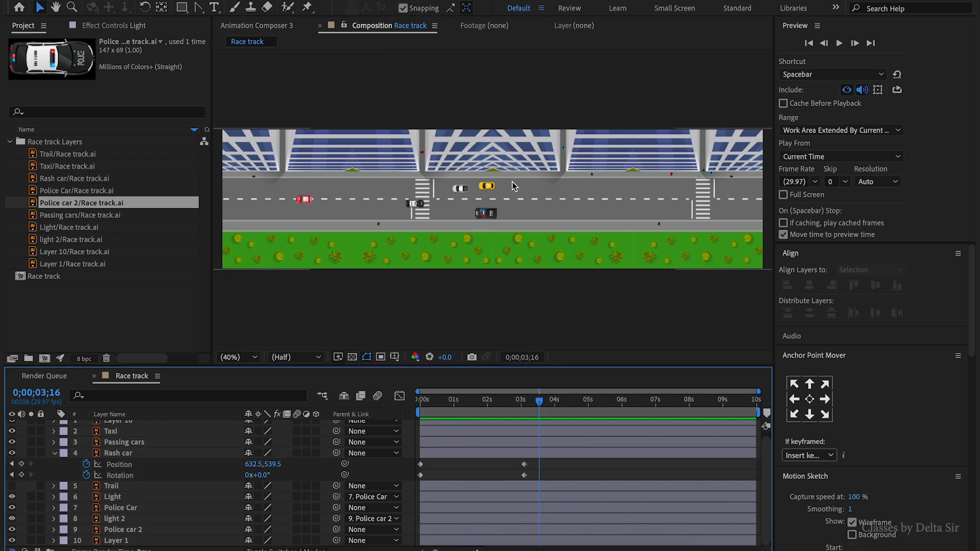
# - Move the Taxi to the right along the upper lane and nudge it into place
pyautogui.click(493, 191)
pyautogui.moveTo(489, 189); pyautogui.dragTo(640, 200)
pyautogui.hotkey('shift', 'Up')
pyautogui.hotkey('shift', 'Up')
pyautogui.press('Down')
pyautogui.press('Down')
pyautogui.press('Down')
pyautogui.press('Down')
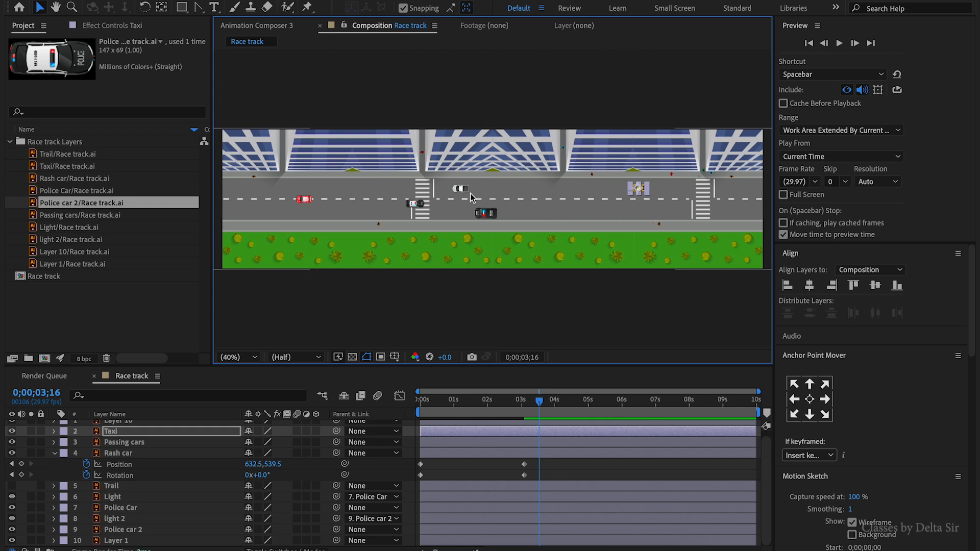
# - Move Police car 2 left along the road and rotate it to about -177°
pyautogui.moveTo(411, 205); pyautogui.dragTo(321, 205)
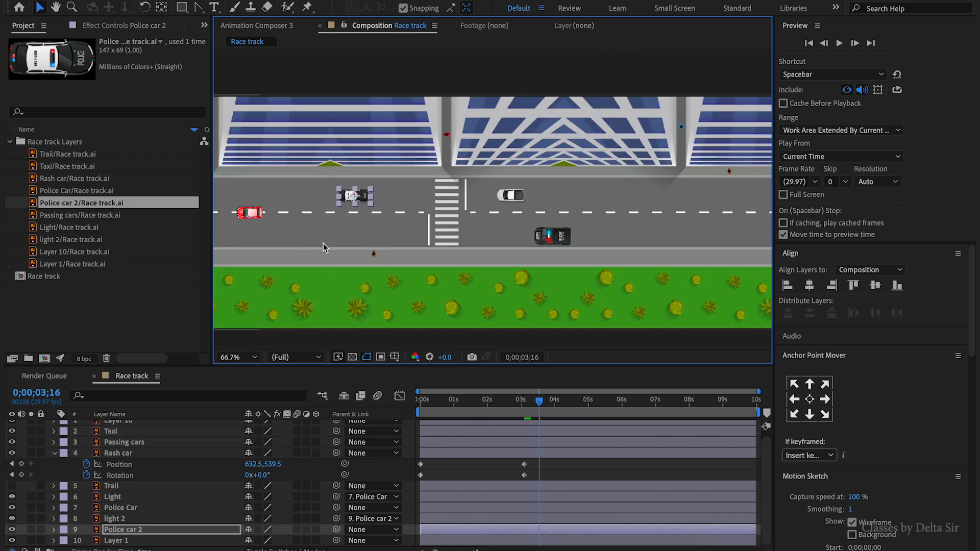
pyautogui.press('r')
pyautogui.moveTo(258, 541); pyautogui.dragTo(147, 540)
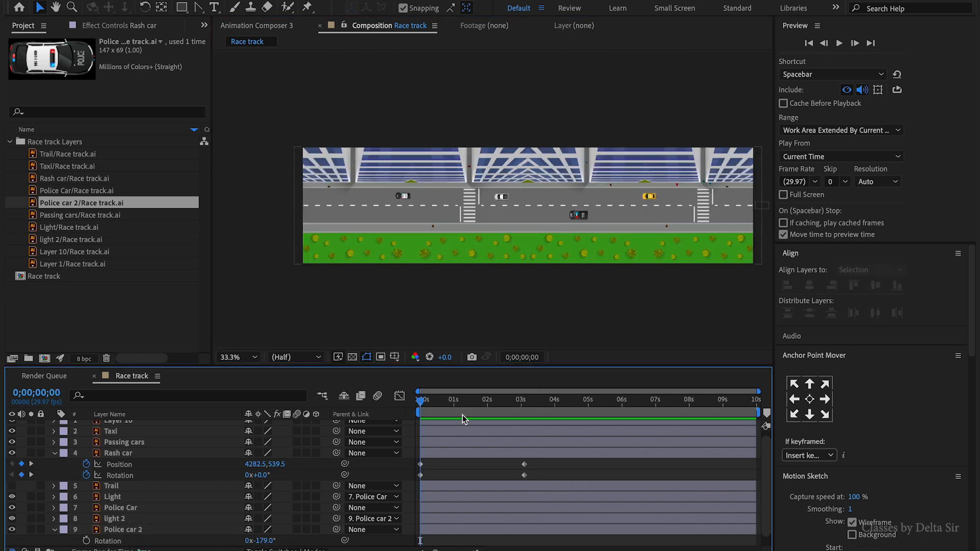
# - Return to the start and step through the Rash car's Position keyframes
pyautogui.moveTo(465, 405); pyautogui.dragTo(386, 409)
pyautogui.click(452, 454)
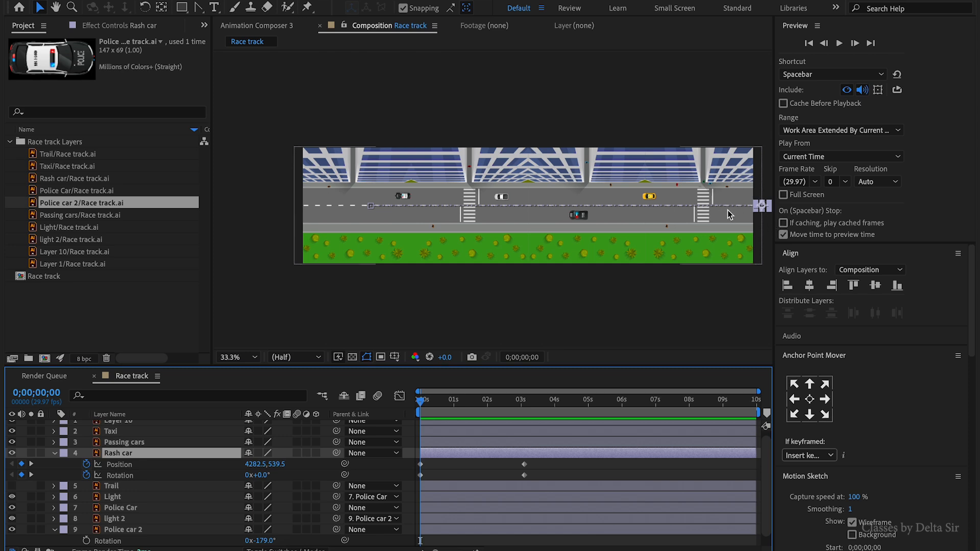
pyautogui.click(31, 465)
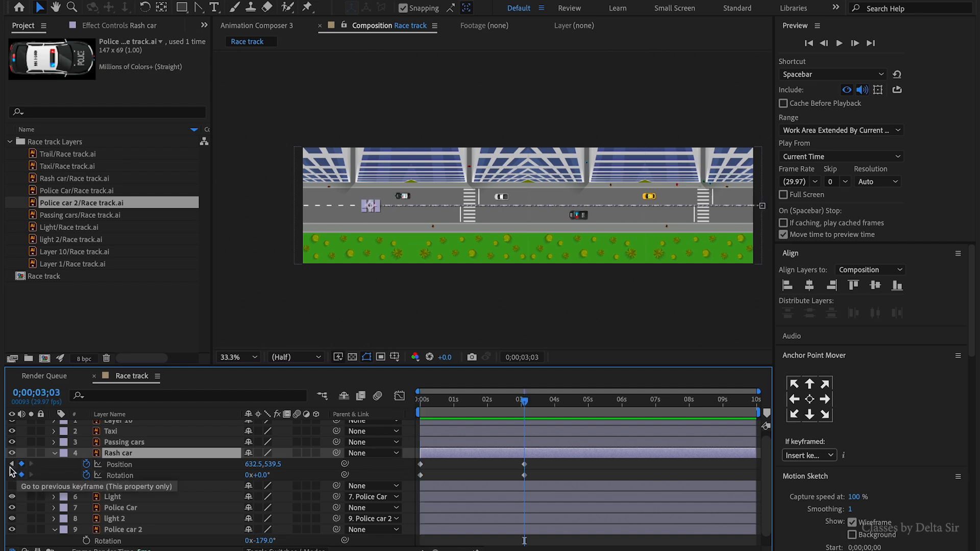
# - Return to the Rash car's first keyframe, nudge its starting position vertically into place, and preview the animation
pyautogui.click(10, 466)
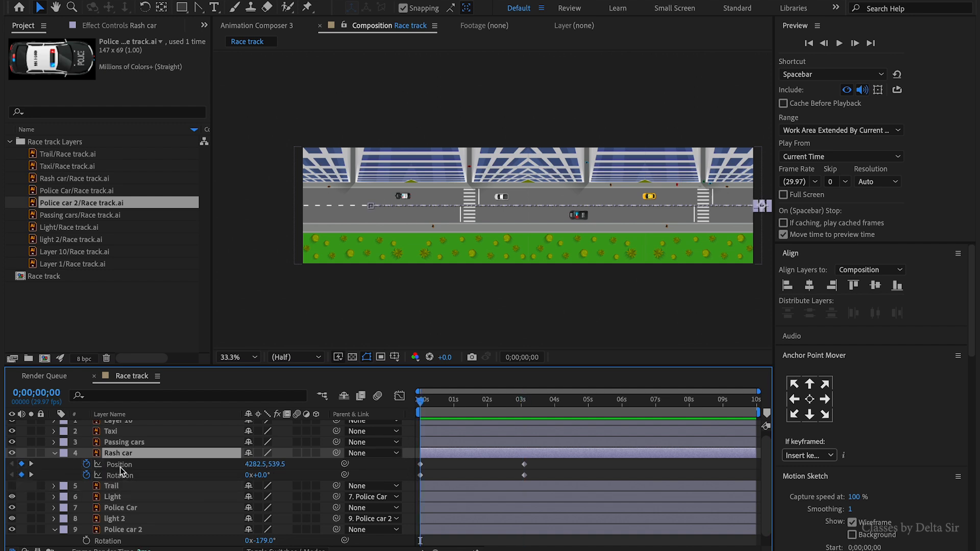
pyautogui.click(123, 465)
pyautogui.hotkey('shift', 'Down')
pyautogui.hotkey('shift', 'Down')
pyautogui.press('Down')
pyautogui.press('Down')
pyautogui.press('Down')
pyautogui.press('Down')
pyautogui.press('Down')
pyautogui.press('Down')
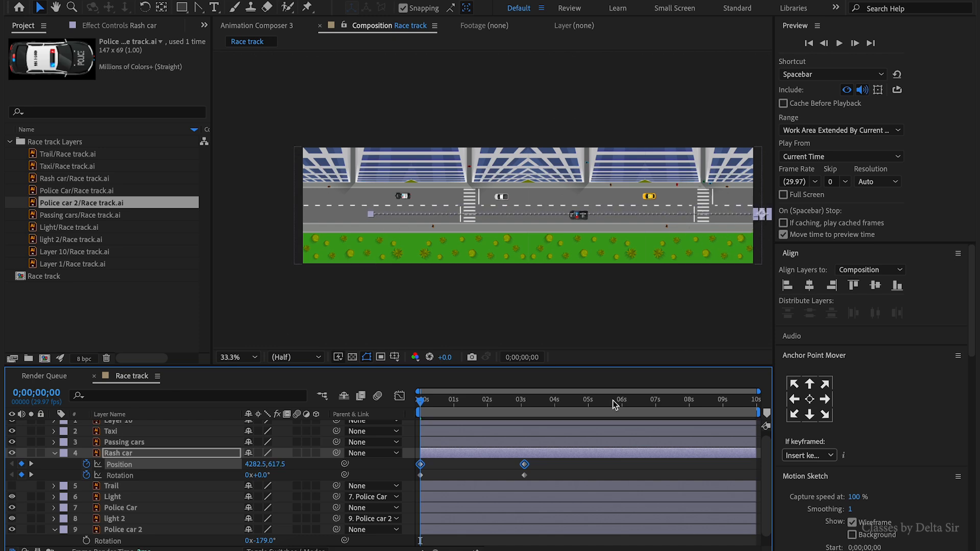
pyautogui.hotkey('shift', 'Up')
pyautogui.hotkey('shift', 'Up')
pyautogui.hotkey('shift', 'Up')
pyautogui.hotkey('shift', 'Up')
pyautogui.hotkey('shift', 'Up')
pyautogui.hotkey('shift', 'Up')
pyautogui.press('Down')
pyautogui.press('Down')
pyautogui.press('Down')
pyautogui.press('Down')
pyautogui.click(459, 468)
pyautogui.press('space')
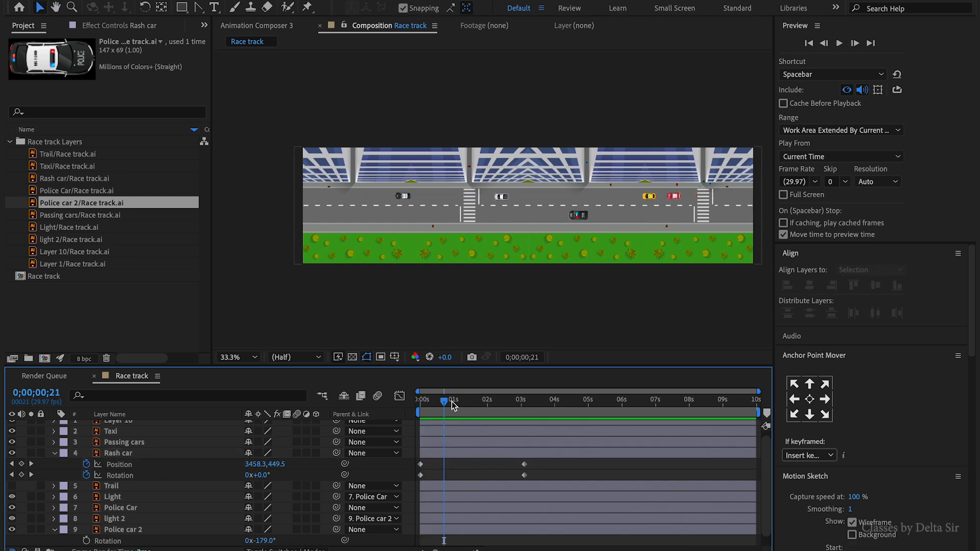
# - Add Position and Rotation keyframes for the Rash car at about 16 frames
pyautogui.click(126, 453)
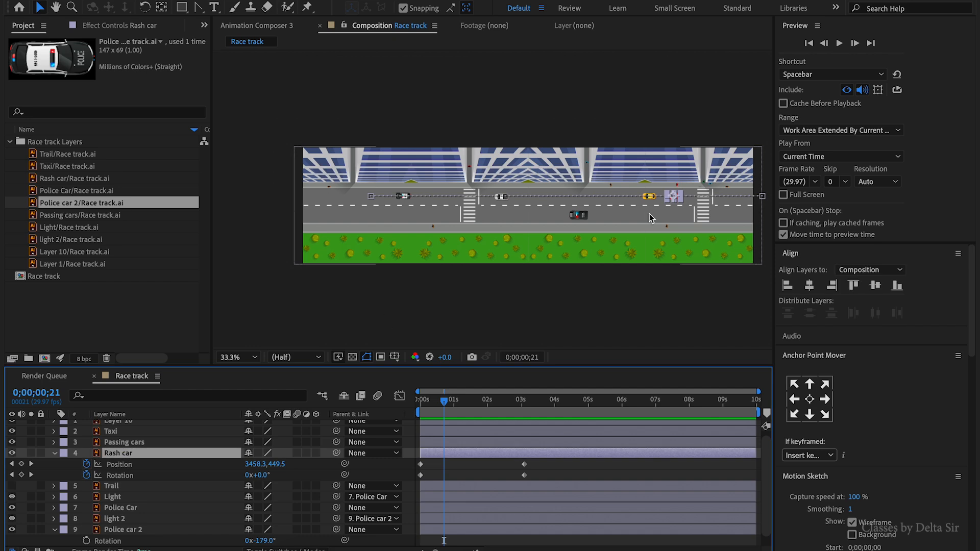
pyautogui.click(21, 465)
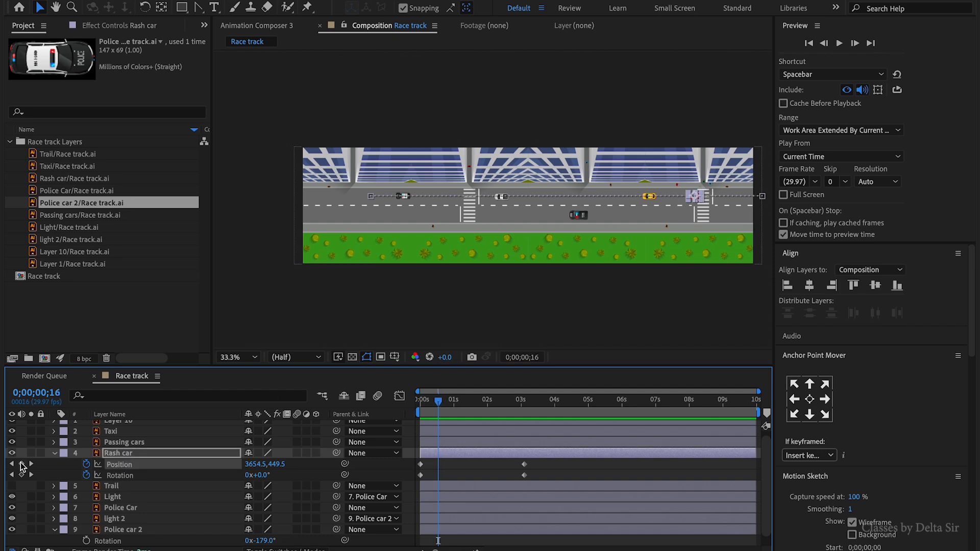
pyautogui.click(22, 465)
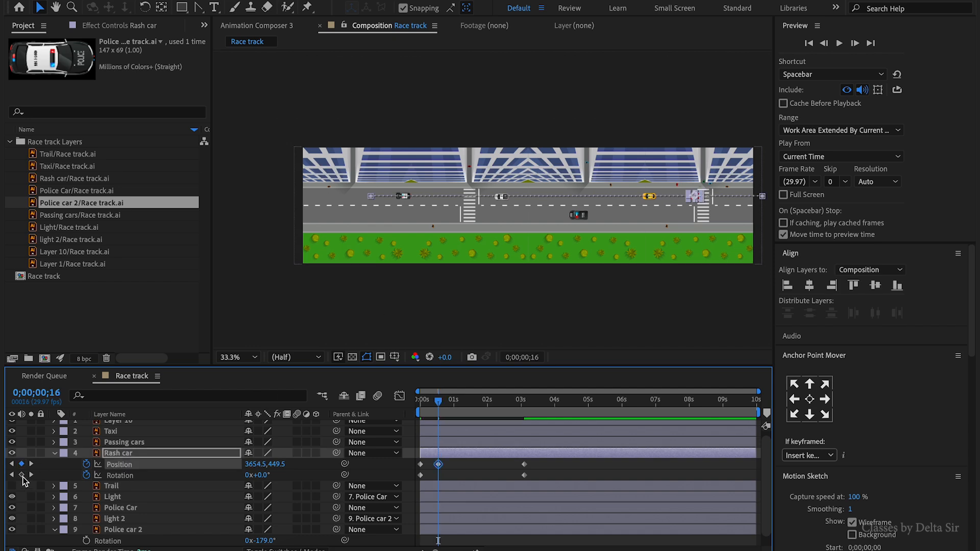
pyautogui.click(22, 476)
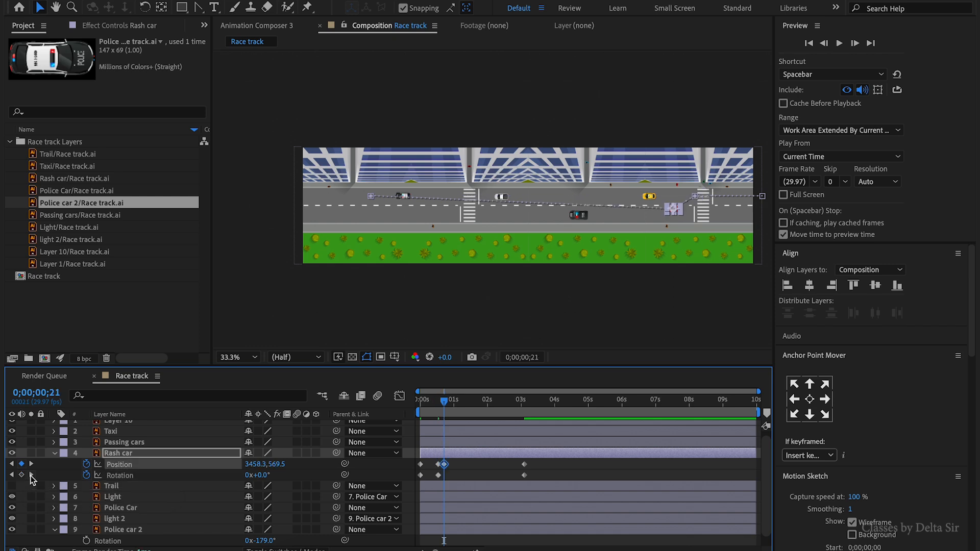
# - Shift the Rash car down toward the lower lane at about 1;02
pyautogui.hotkey('shift', 'Down')
pyautogui.hotkey('shift', 'Down')
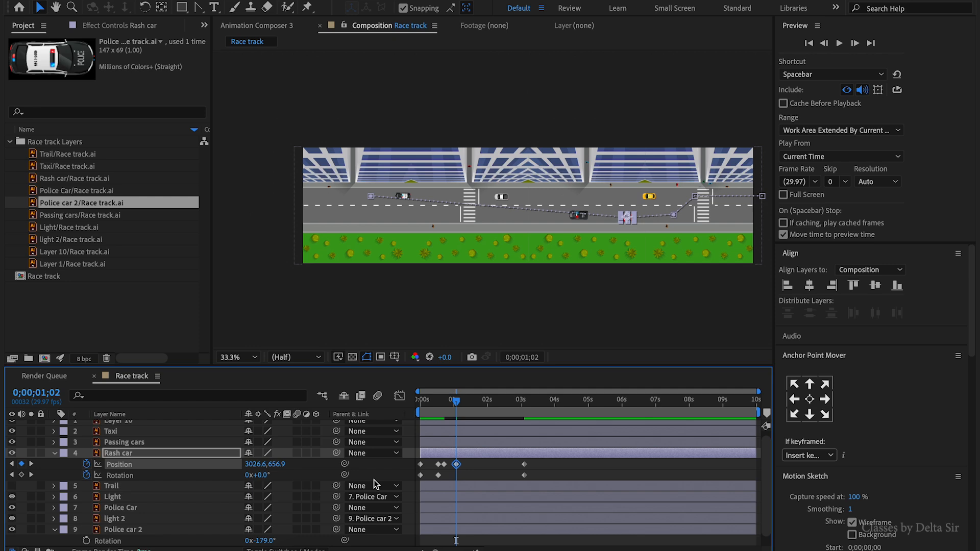
pyautogui.hotkey('shift', 'Up')
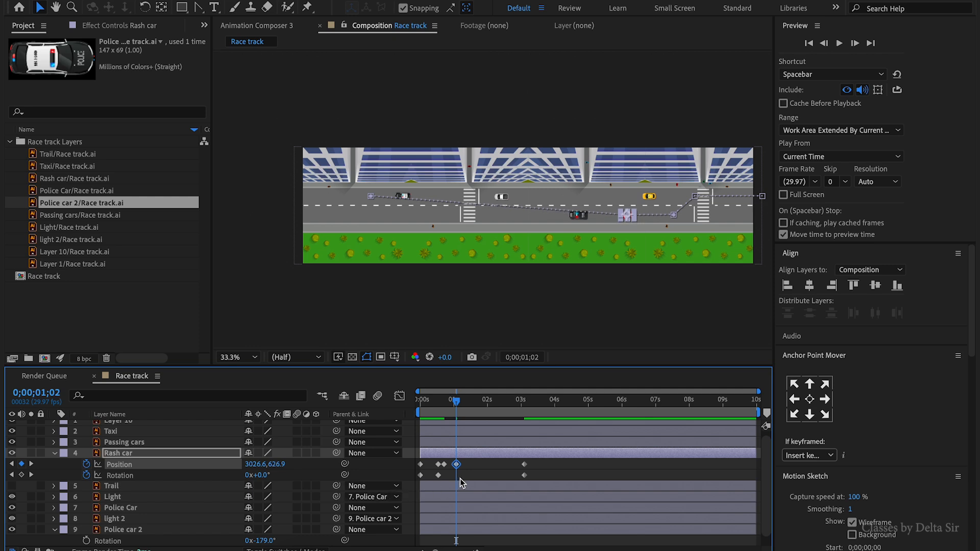
# - A few frames later, shift the Rash car up toward the upper lane and add a holding Position keyframe further along
pyautogui.press('pagedown')
pyautogui.press('pagedown')
pyautogui.press('pagedown')
pyautogui.press('pagedown')
pyautogui.press('pagedown')
pyautogui.press('pagedown')
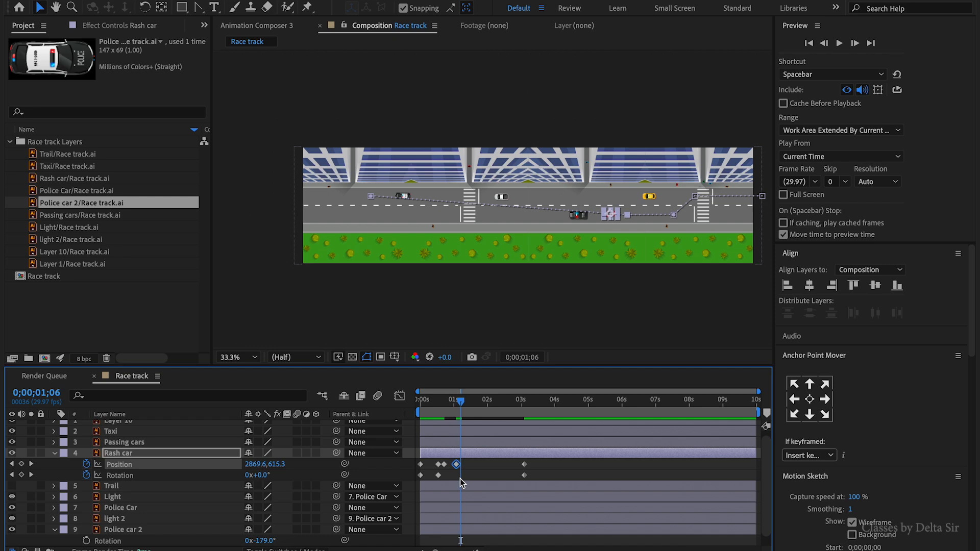
pyautogui.hotkey('shift', 'Up')
pyautogui.hotkey('shift', 'Up')
pyautogui.hotkey('shift', 'Up')
pyautogui.hotkey('shift', 'Up')
pyautogui.hotkey('shift', 'Up')
pyautogui.hotkey('shift', 'Up')
pyautogui.hotkey('shift', 'Up')
pyautogui.hotkey('shift', 'Up')
pyautogui.hotkey('shift', 'Up')
pyautogui.hotkey('shift', 'Up')
pyautogui.hotkey('shift', 'Up')
pyautogui.hotkey('shift', 'Up')
pyautogui.hotkey('shift', 'Up')
pyautogui.hotkey('shift', 'Up')
pyautogui.hotkey('shift', 'Up')
pyautogui.hotkey('shift', 'Up')
pyautogui.hotkey('shift', 'Up')
pyautogui.hotkey('shift', 'Up')
pyautogui.moveTo(463, 401); pyautogui.dragTo(478, 407)
pyautogui.click(21, 465)
# - Advance a few frames and shift the Rash car back down toward the lower lane
pyautogui.press('pagedown')
pyautogui.press('pagedown')
pyautogui.press('pagedown')
pyautogui.press('pagedown')
pyautogui.press('pagedown')
pyautogui.press('pagedown')
pyautogui.hotkey('shift', 'Down')
pyautogui.hotkey('shift', 'Down')
pyautogui.hotkey('shift', 'Down')
pyautogui.hotkey('shift', 'Down')
pyautogui.hotkey('shift', 'Down')
pyautogui.hotkey('shift', 'Down')
pyautogui.press('Up')
pyautogui.press('Up')
pyautogui.press('Up')
pyautogui.press('Up')
pyautogui.press('Up')
pyautogui.press('Up')
pyautogui.press('Up')
pyautogui.press('Up')
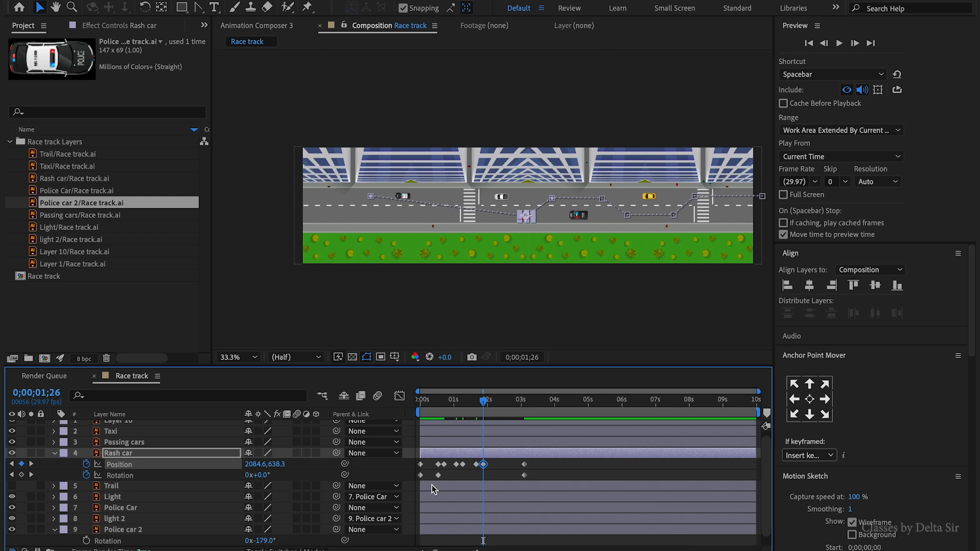
# - Jump to the Rash car's last keyframe and shift its end position down into the lower lane
pyautogui.click(30, 475)
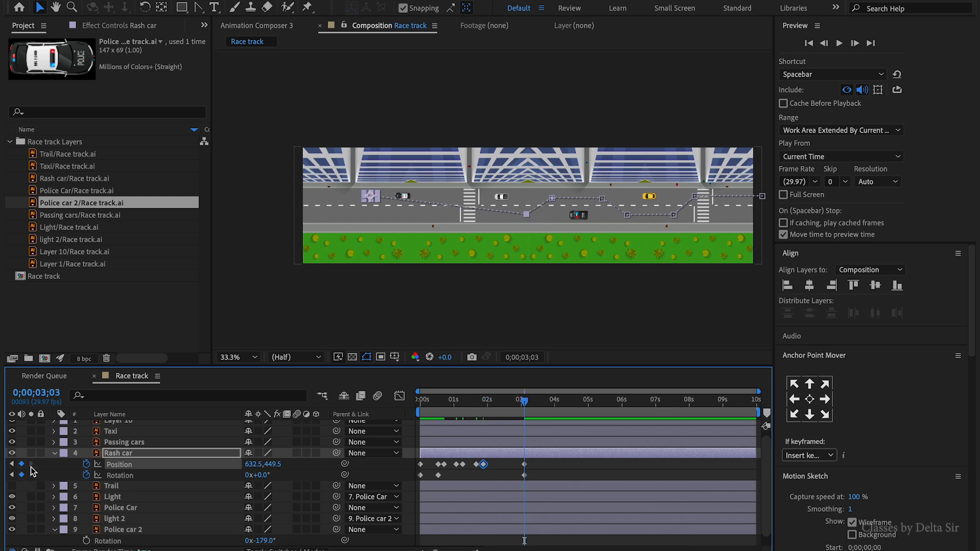
pyautogui.hotkey('shift', 'Left')
pyautogui.hotkey('shift', 'Left')
pyautogui.hotkey('shift', 'Left')
pyautogui.hotkey('shift', 'Left')
pyautogui.hotkey('shift', 'Left')
pyautogui.hotkey('shift', 'Left')
pyautogui.hotkey('shift', 'Right')
pyautogui.hotkey('shift', 'Right')
pyautogui.hotkey('shift', 'Right')
pyautogui.hotkey('shift', 'Right')
pyautogui.hotkey('shift', 'Right')
pyautogui.hotkey('shift', 'Right')
pyautogui.hotkey('shift', 'Down')
pyautogui.hotkey('shift', 'Down')
pyautogui.hotkey('shift', 'Down')
pyautogui.hotkey('shift', 'Down')
pyautogui.hotkey('shift', 'Down')
pyautogui.hotkey('shift', 'Down')
pyautogui.hotkey('shift', 'Down')
pyautogui.hotkey('shift', 'Down')
pyautogui.hotkey('shift', 'Down')
pyautogui.hotkey('shift', 'Down')
pyautogui.hotkey('shift', 'Down')
pyautogui.hotkey('shift', 'Down')
pyautogui.hotkey('shift', 'Down')
pyautogui.hotkey('shift', 'Down')
pyautogui.hotkey('shift', 'Down')
pyautogui.hotkey('shift', 'Down')
pyautogui.hotkey('shift', 'Down')
pyautogui.hotkey('shift', 'Down')
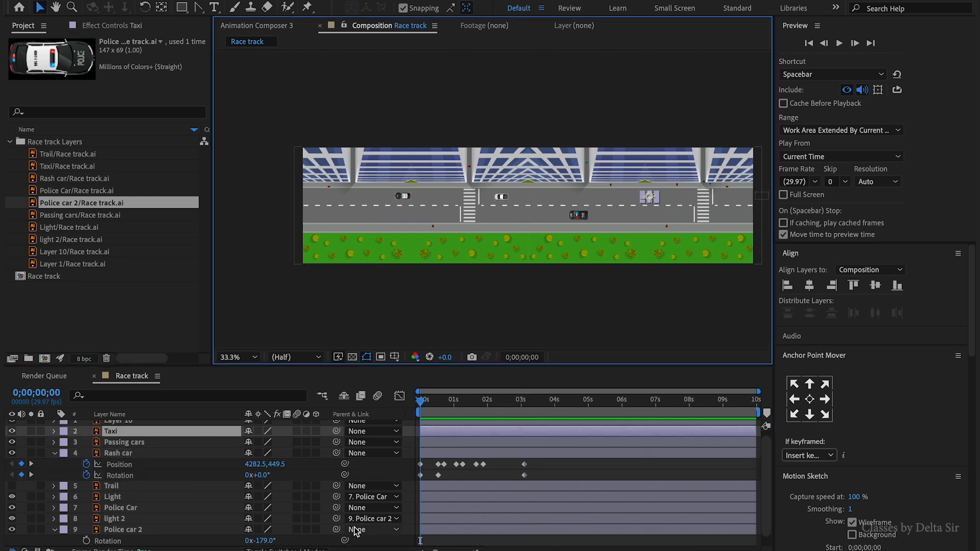
# - Reveal Position for the Taxi and Passing cars layers and start keyframing the Taxi's Position
pyautogui.scroll(1, 133, 457)
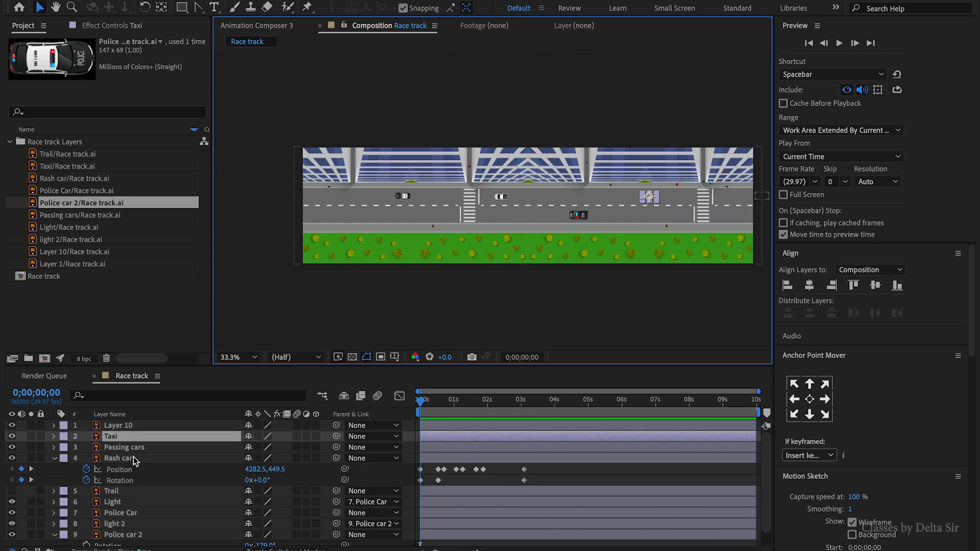
pyautogui.keyDown('ctrl'); pyautogui.click(137, 449); pyautogui.keyUp('ctrl')
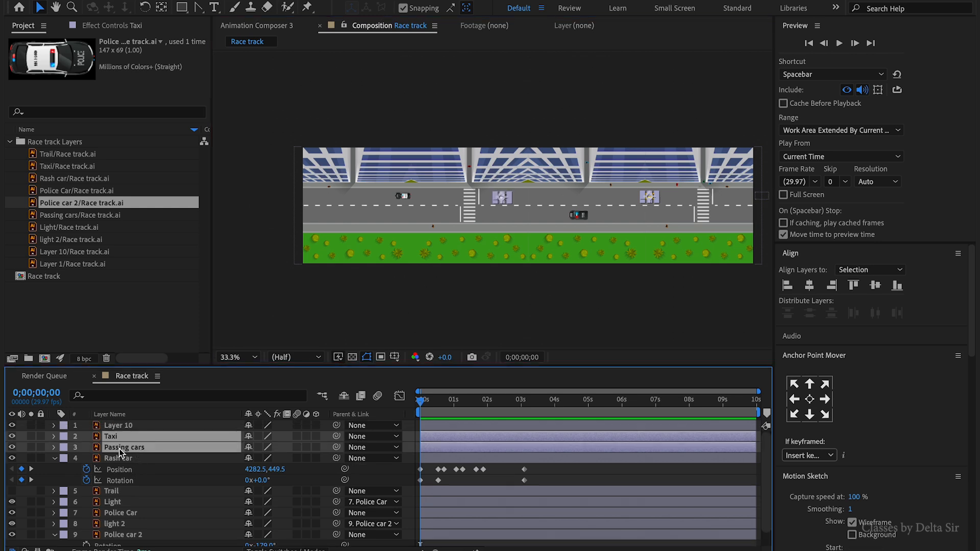
pyautogui.press('p')
pyautogui.click(86, 448)
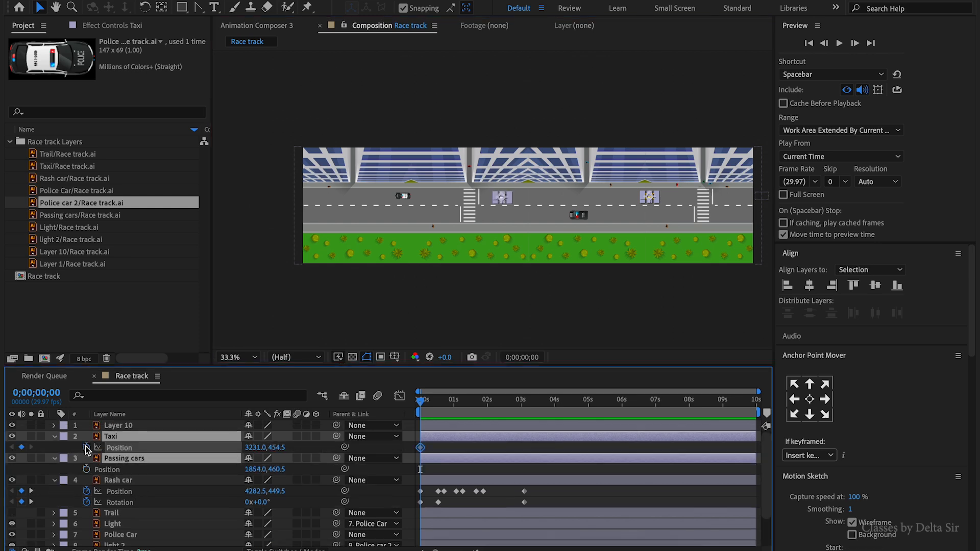
# - At about 3 seconds, move the Taxi left along its lane to set its end keyframe
pyautogui.moveTo(532, 405); pyautogui.dragTo(523, 409)
pyautogui.click(31, 491)
pyautogui.click(545, 439)
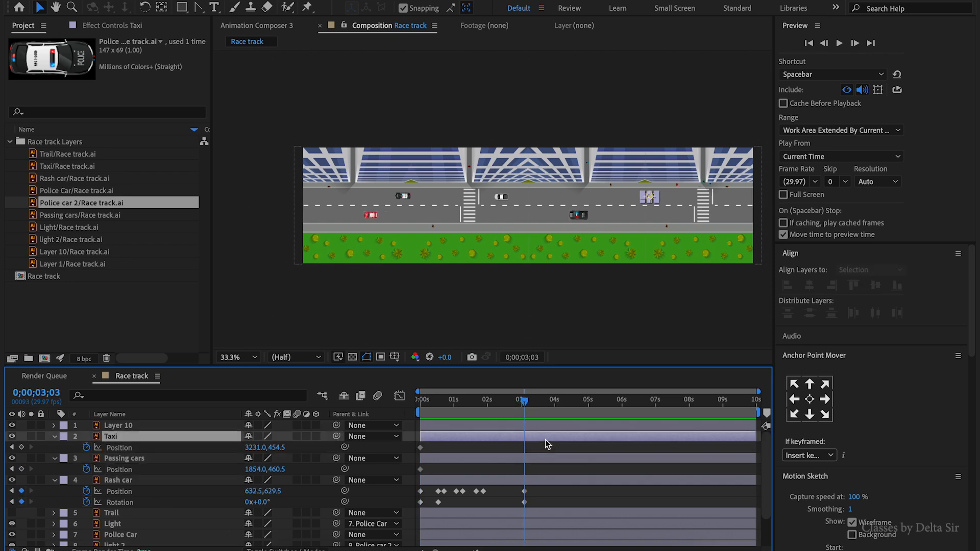
pyautogui.hotkey('shift', 'Left')
pyautogui.hotkey('shift', 'Left')
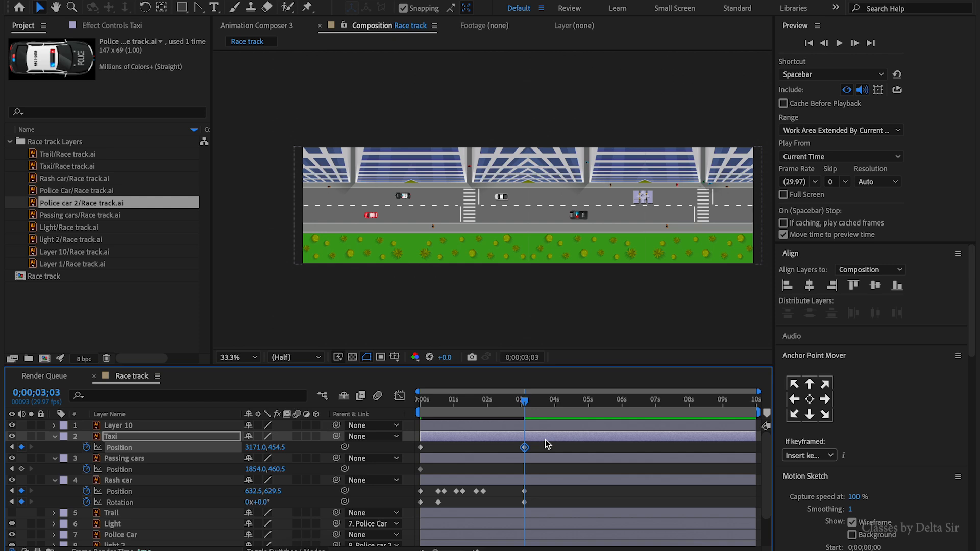
# - Move the Taxi's starting position right at the first frame and preview the animation
pyautogui.press('Home')
pyautogui.hotkey('shift', 'Right')
pyautogui.hotkey('shift', 'Right')
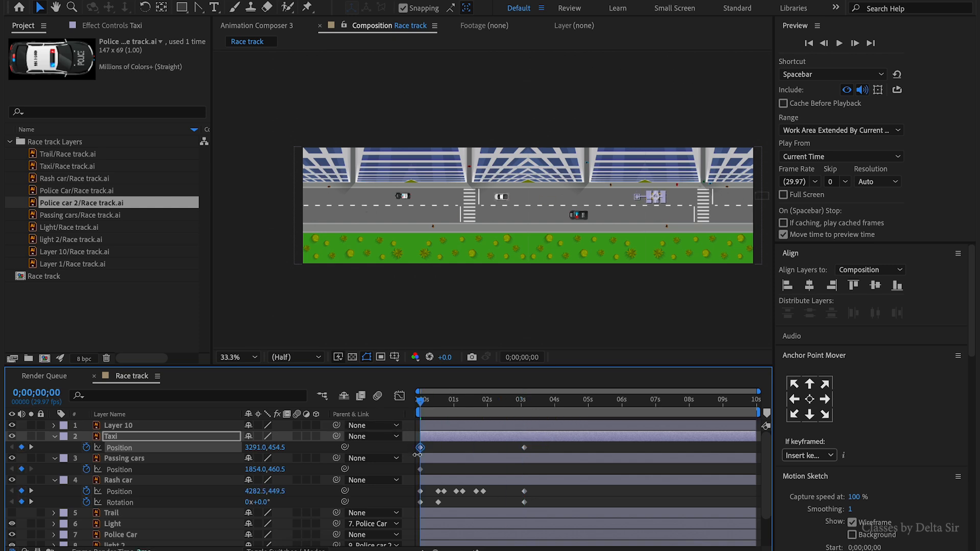
pyautogui.press('space')
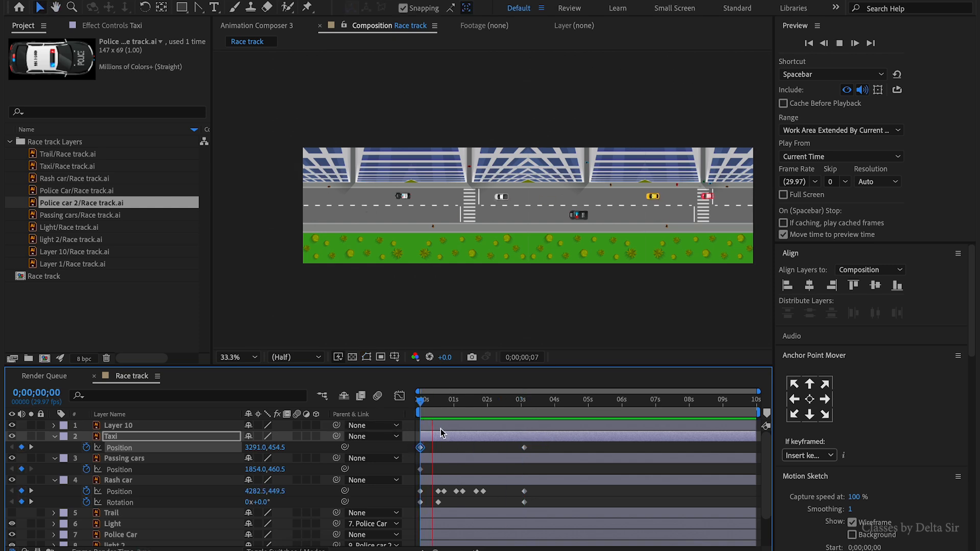
pyautogui.press('Home')
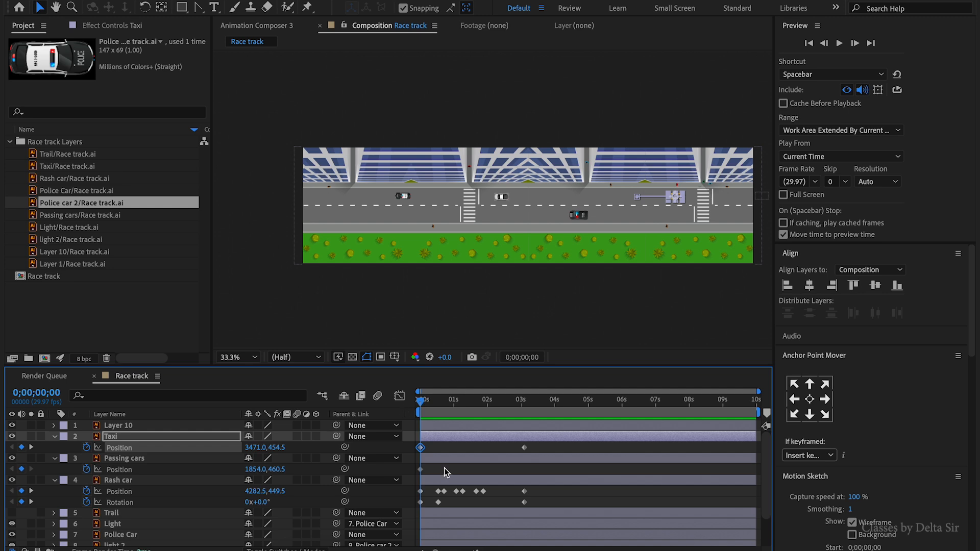
# - Select the Passing cars layer, scrub to about 1 second, and select the Rash car in the composition
pyautogui.click(454, 460)
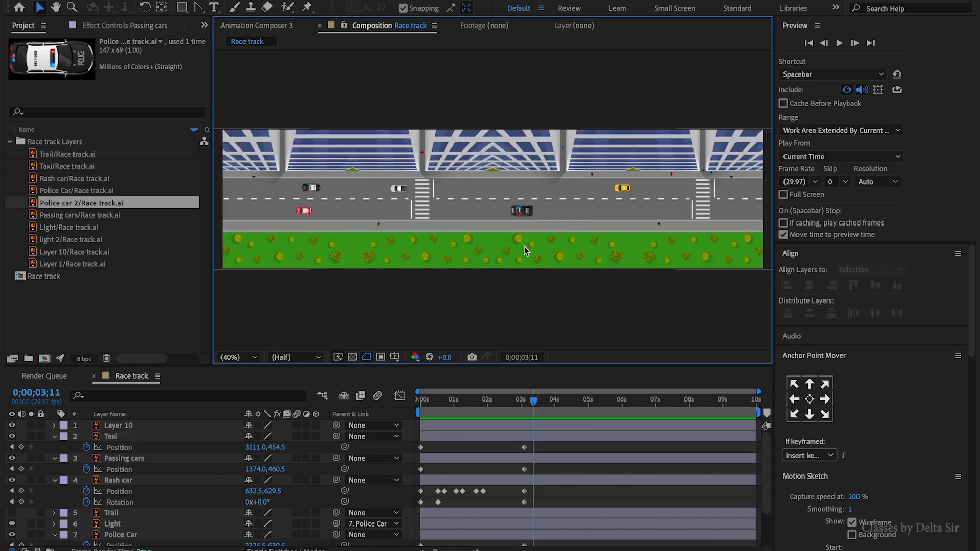
pyautogui.click(522, 212)
pyautogui.click(564, 328)
pyautogui.moveTo(535, 407); pyautogui.dragTo(453, 410)
pyautogui.click(628, 211)
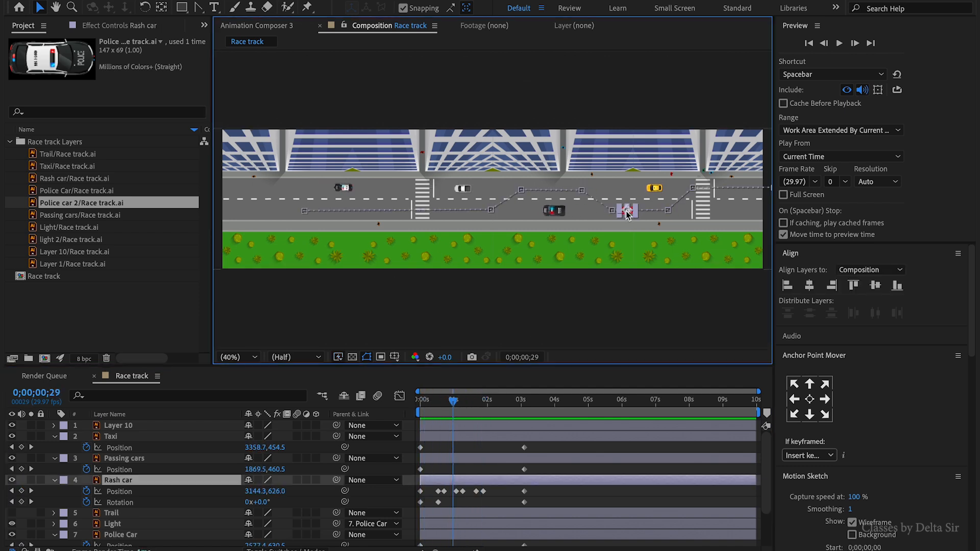
# - Smooth the Rash car's motion path near the crosswalk by converting its keyframe vertex into a curve with the Convert Vertex tool
pyautogui.press('h')
pyautogui.moveTo(685, 262); pyautogui.dragTo(673, 261)
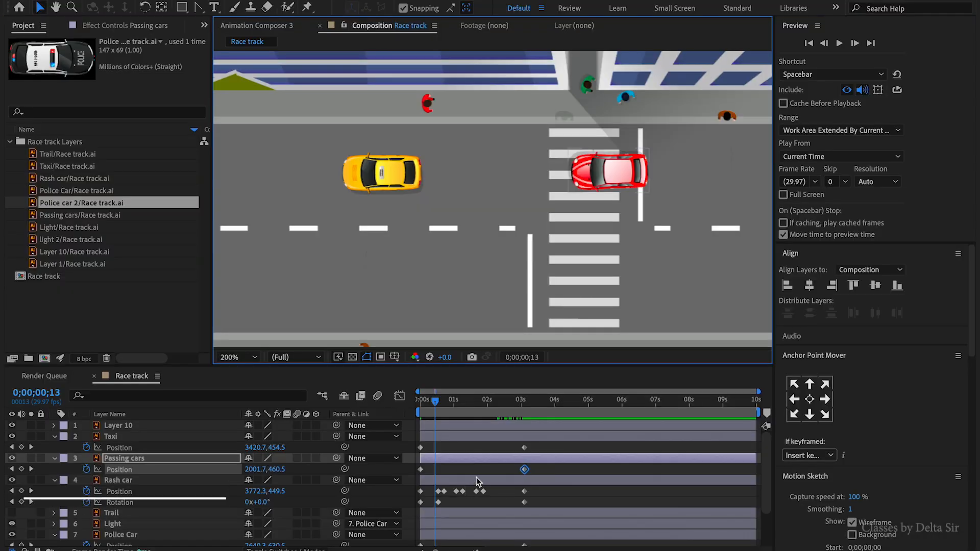
pyautogui.press('h')
pyautogui.moveTo(686, 224); pyautogui.dragTo(650, 155)
pyautogui.press('v')
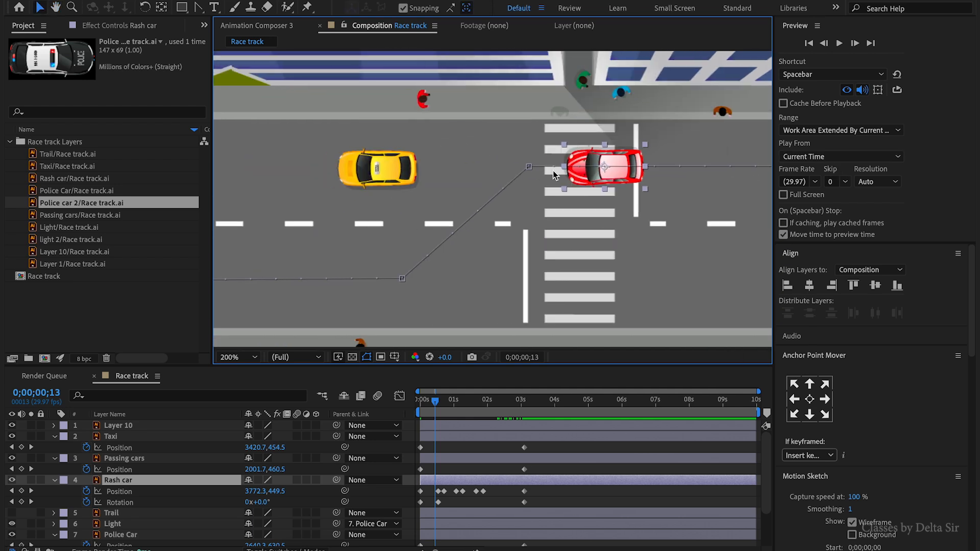
pyautogui.click(529, 167)
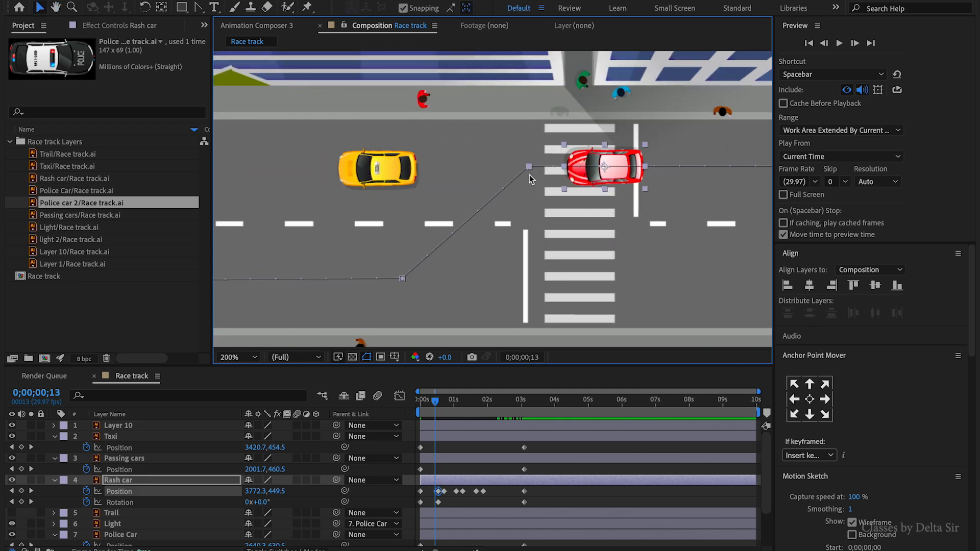
pyautogui.hotkey('ctrl', 'b')
pyautogui.click(574, 492)
pyautogui.click(580, 484)
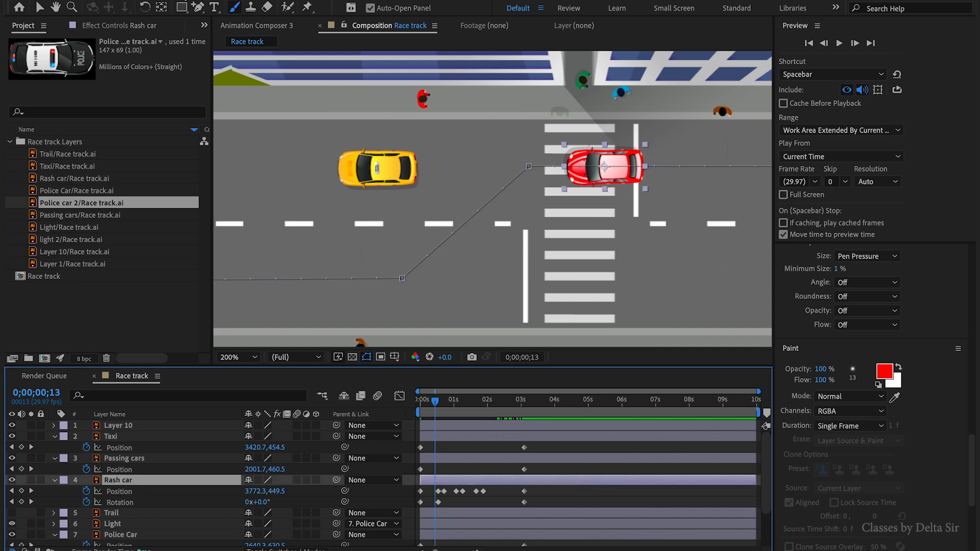
pyautogui.click(197, 7)
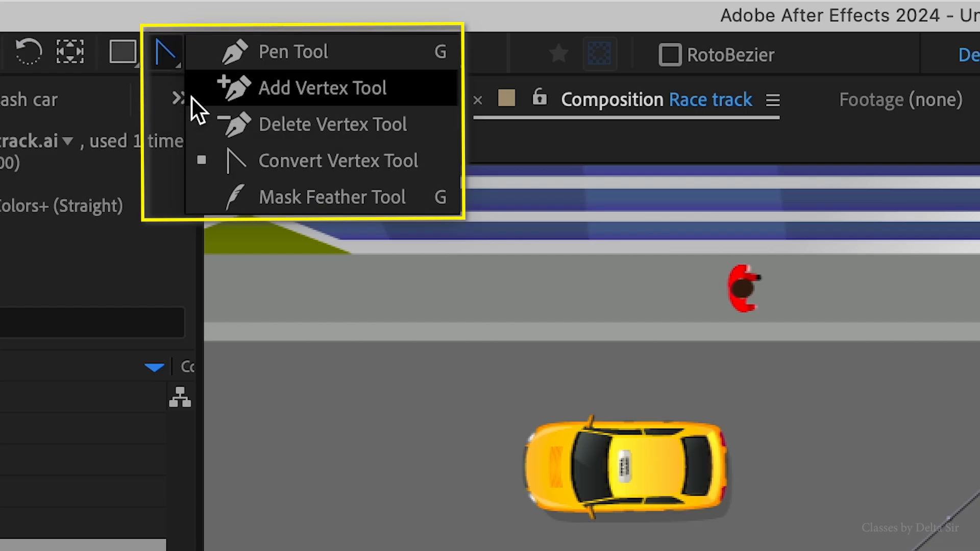
pyautogui.click(288, 164)
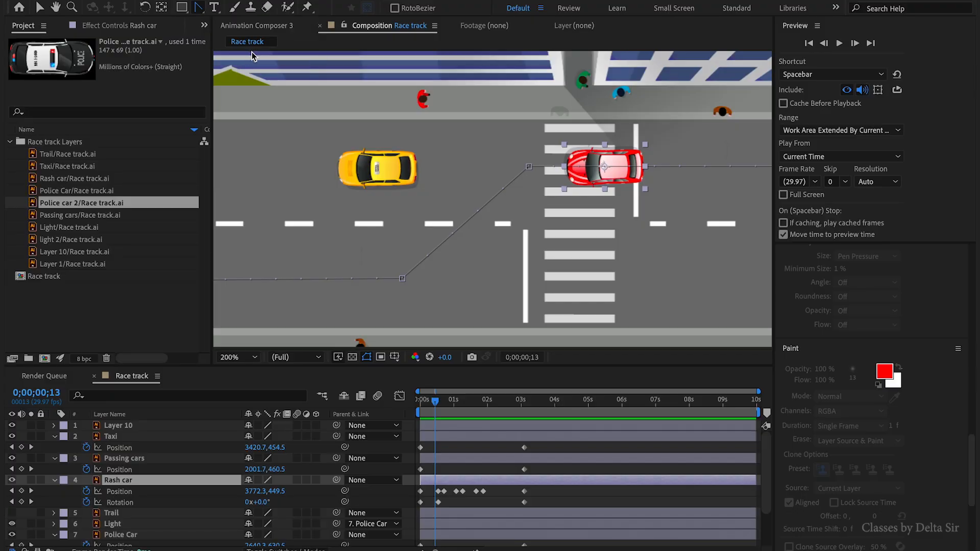
pyautogui.moveTo(530, 168); pyautogui.dragTo(561, 160)
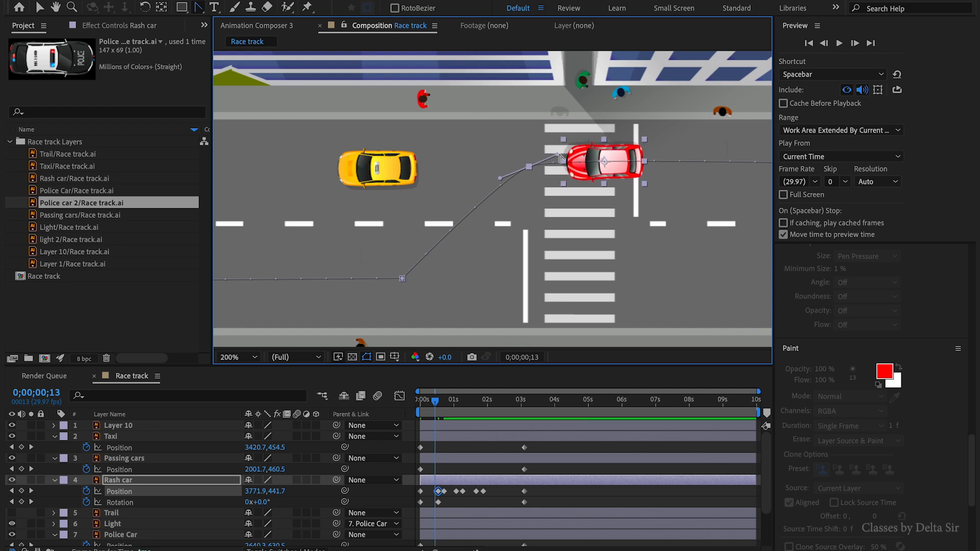
pyautogui.moveTo(559, 156); pyautogui.dragTo(562, 150)
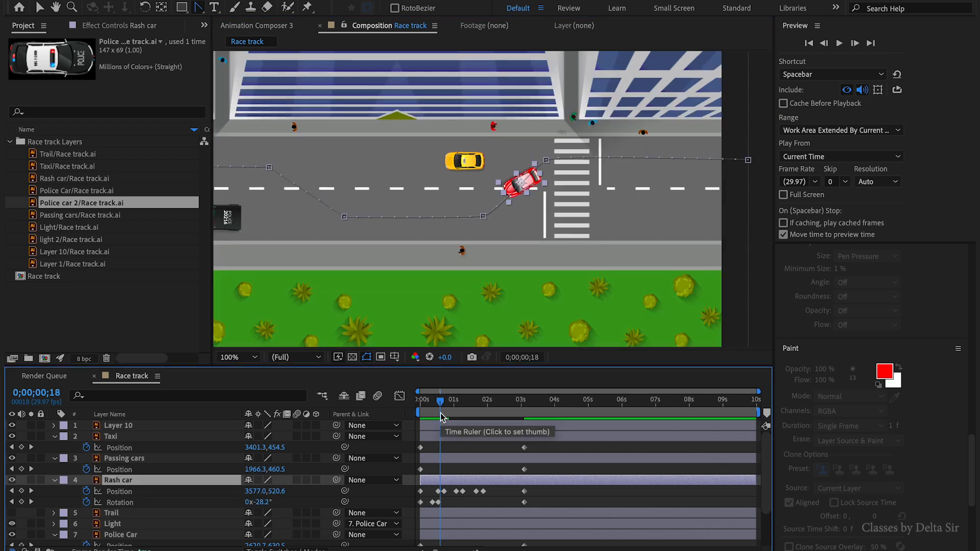
# - Advance one frame, rotate the Rash car to about -29° to follow the turn, and play back the animation
pyautogui.press('pagedown')
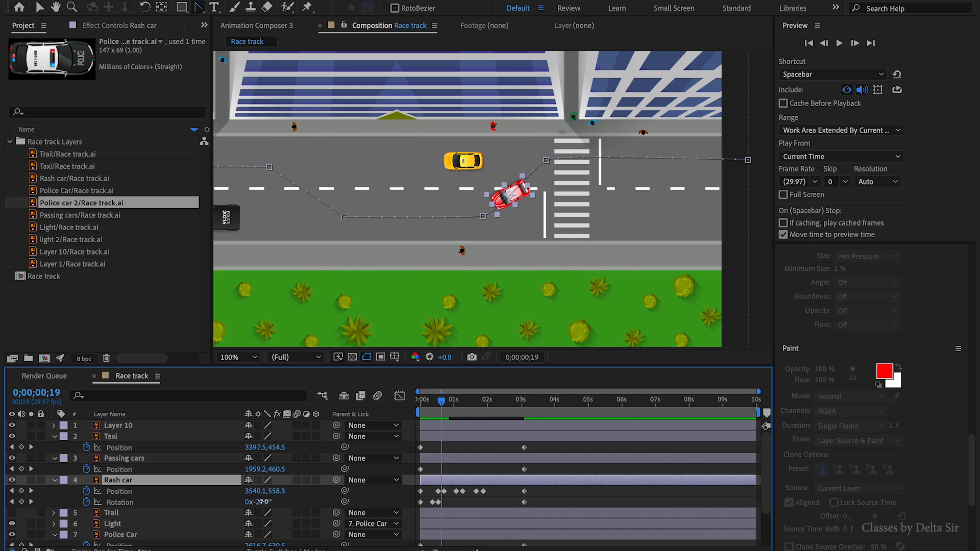
pyautogui.moveTo(262, 502); pyautogui.dragTo(257, 503)
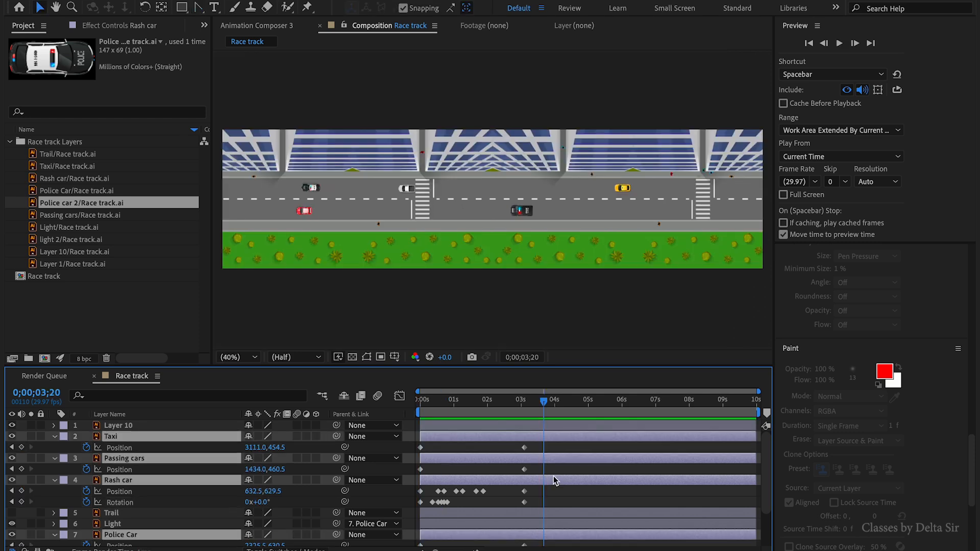
pyautogui.press('space')
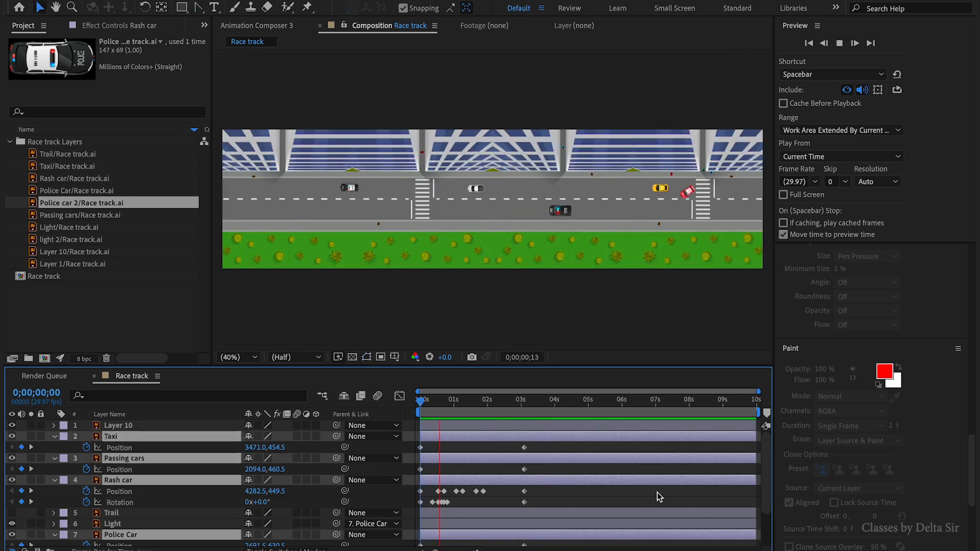
pyautogui.press('space')
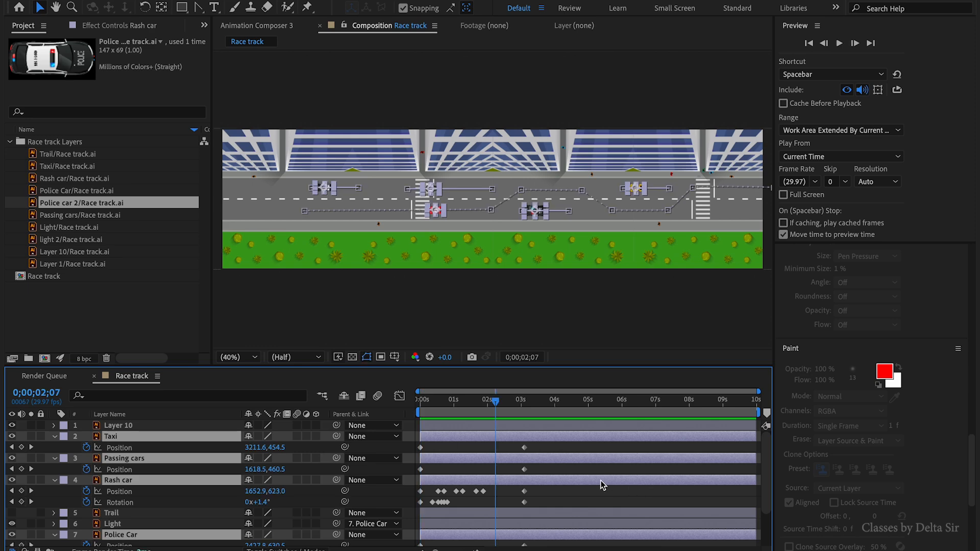
# - Maximize the timeline, select the Rash car's keyframes, and drag them to retime its motion
pyautogui.click(579, 486)
pyautogui.press('`')
pyautogui.moveTo(806, 425); pyautogui.dragTo(467, 100)
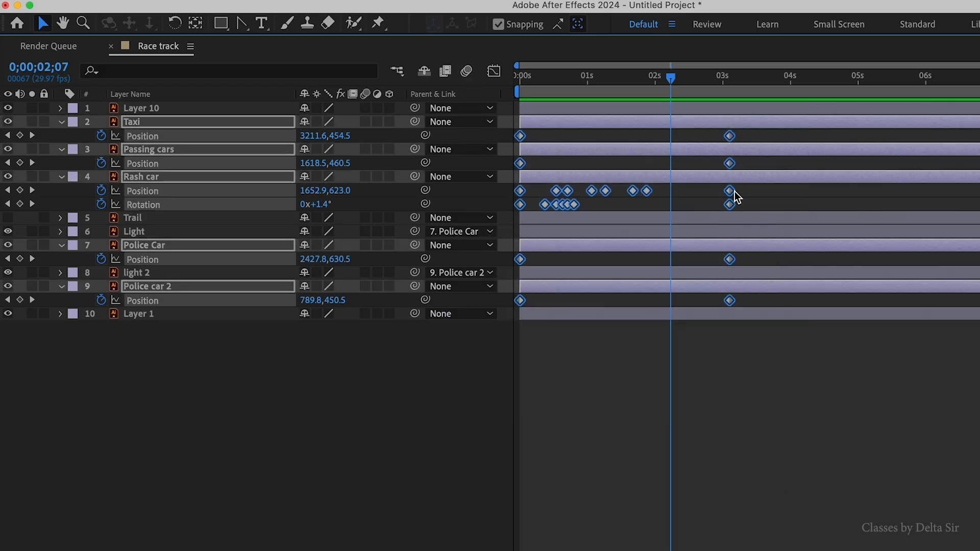
pyautogui.moveTo(733, 206); pyautogui.dragTo(602, 211)
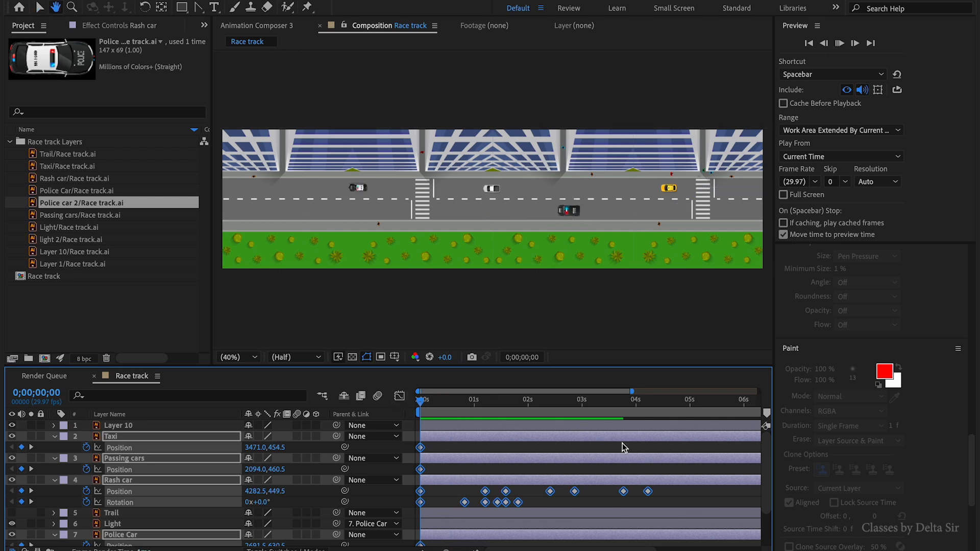
pyautogui.click(641, 311)
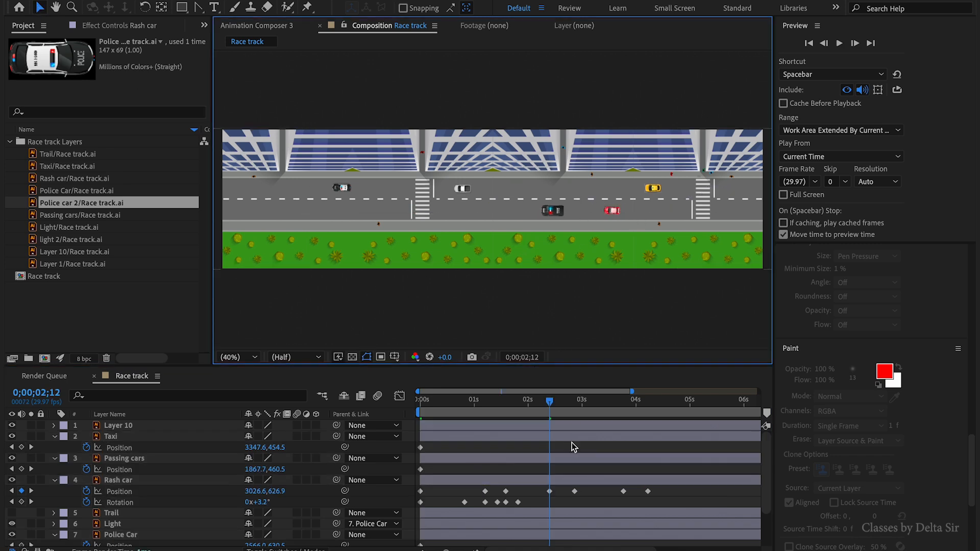
# - Select the Rash car layer and drag its early keyframes earlier in time, zooming into the composition
pyautogui.click(571, 480)
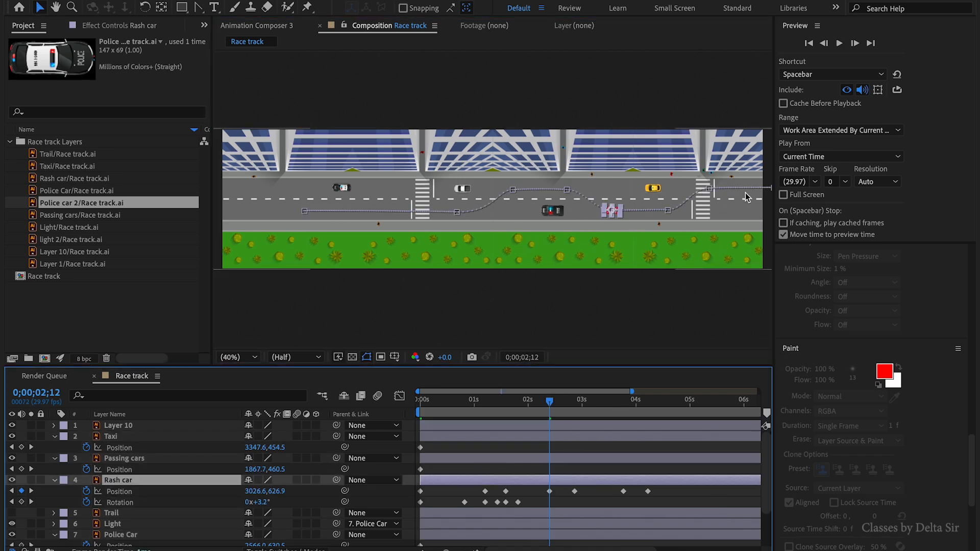
pyautogui.moveTo(486, 492); pyautogui.dragTo(466, 498)
pyautogui.scroll(2, 614, 171)
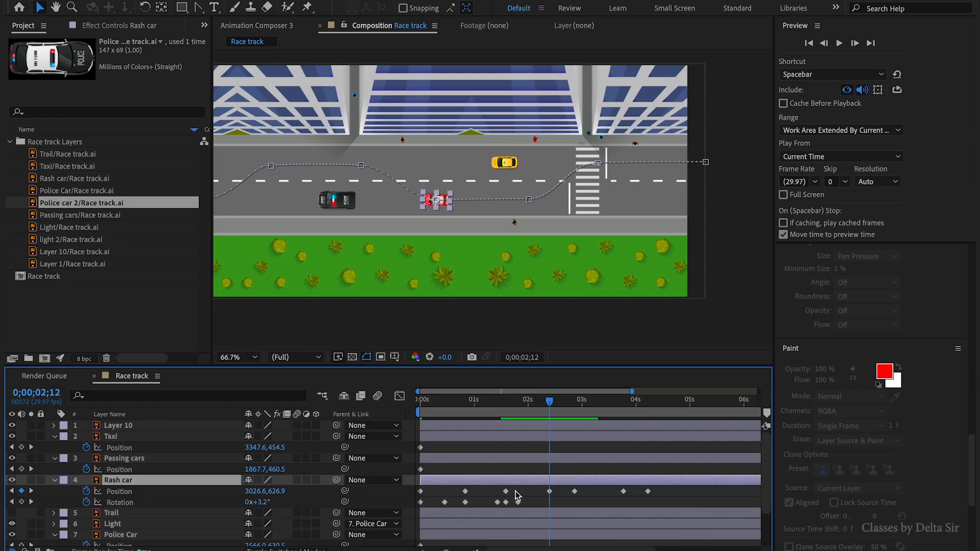
# - Nudge the Rash car's position keyframe at about 2;12 slightly earlier
pyautogui.click(550, 492)
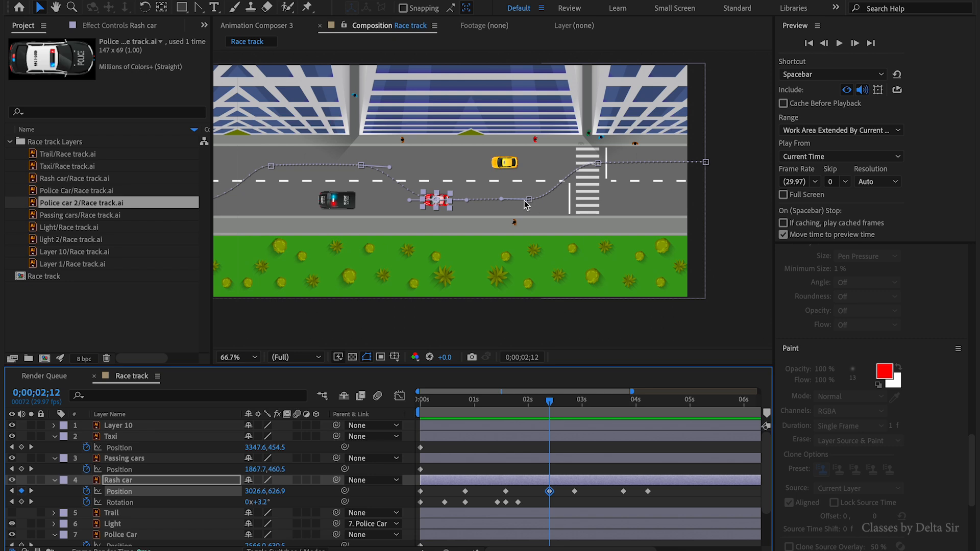
pyautogui.moveTo(549, 496); pyautogui.dragTo(547, 499)
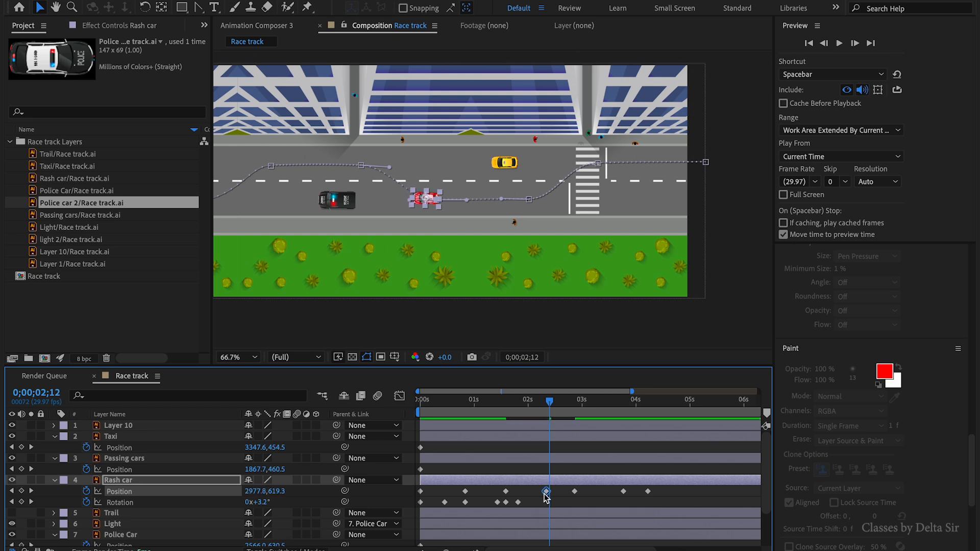
pyautogui.click(566, 504)
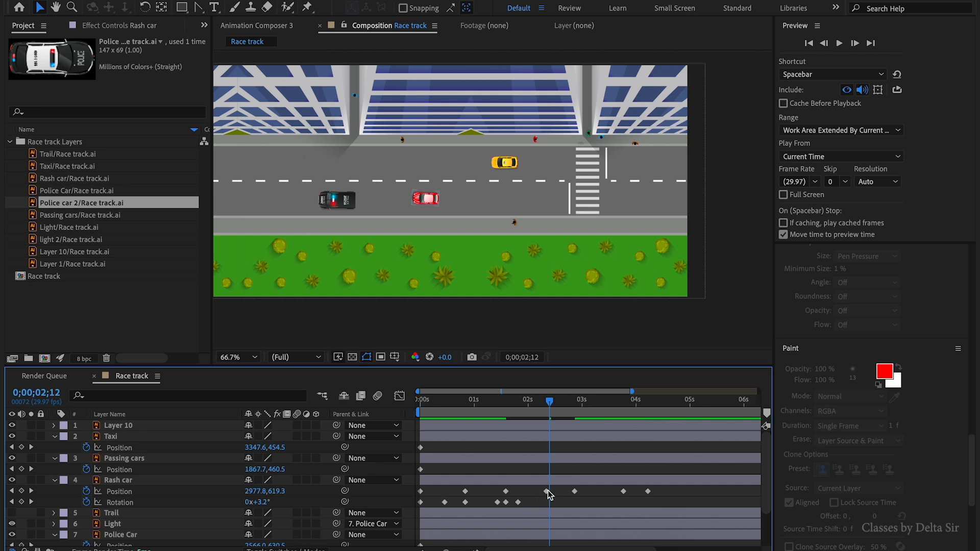
# - Move to about 2;24 and shift the Rash car's later position keyframes earlier
pyautogui.click(550, 482)
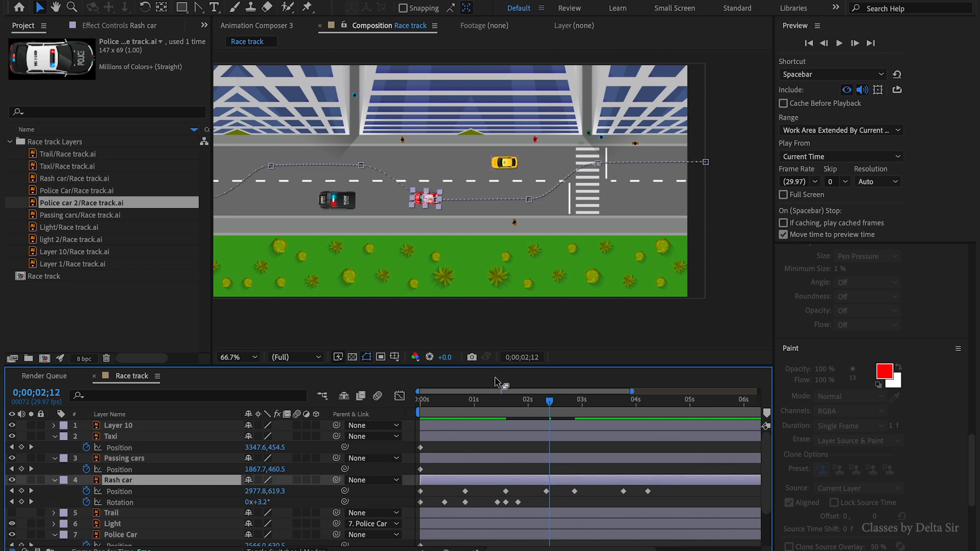
pyautogui.moveTo(551, 405); pyautogui.dragTo(572, 404)
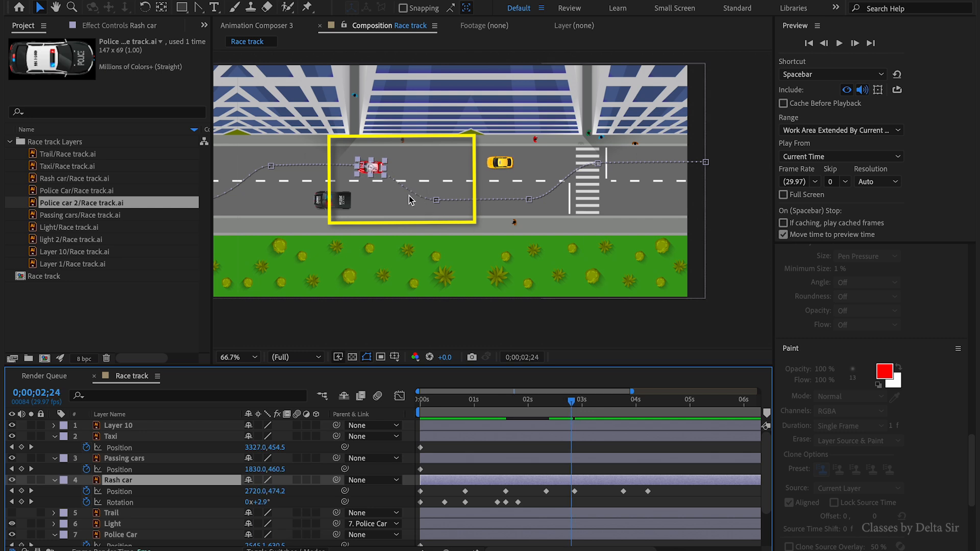
pyautogui.moveTo(662, 489); pyautogui.dragTo(584, 498)
pyautogui.click(612, 506)
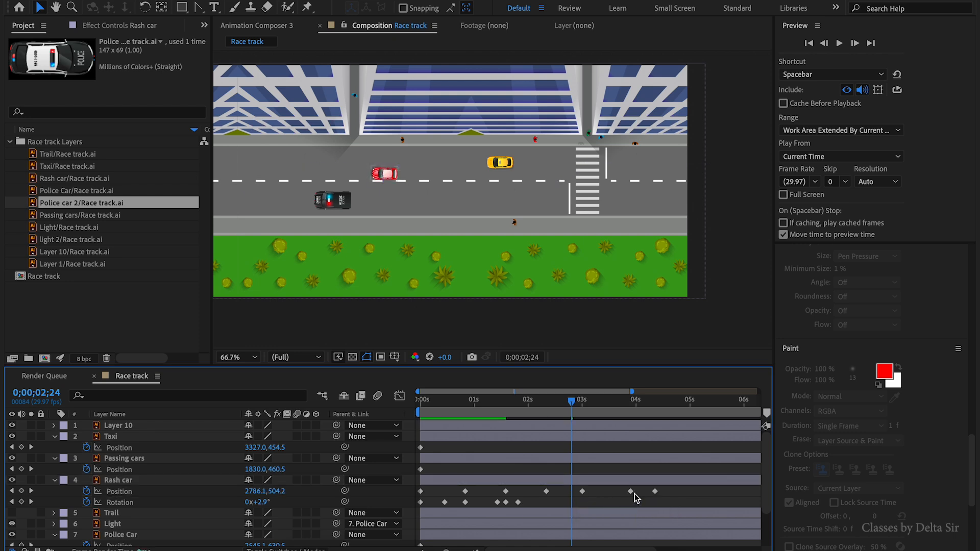
pyautogui.moveTo(666, 493); pyautogui.dragTo(626, 496)
pyautogui.moveTo(631, 493); pyautogui.dragTo(621, 496)
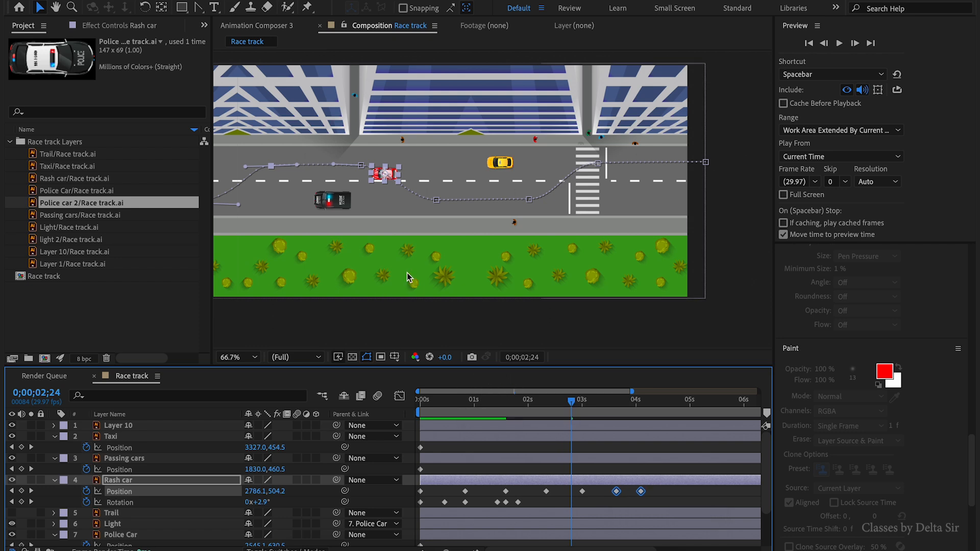
# - Drag the Rash car's last position keyframe later along the timeline
pyautogui.press('space')
pyautogui.moveTo(386, 262); pyautogui.dragTo(501, 266)
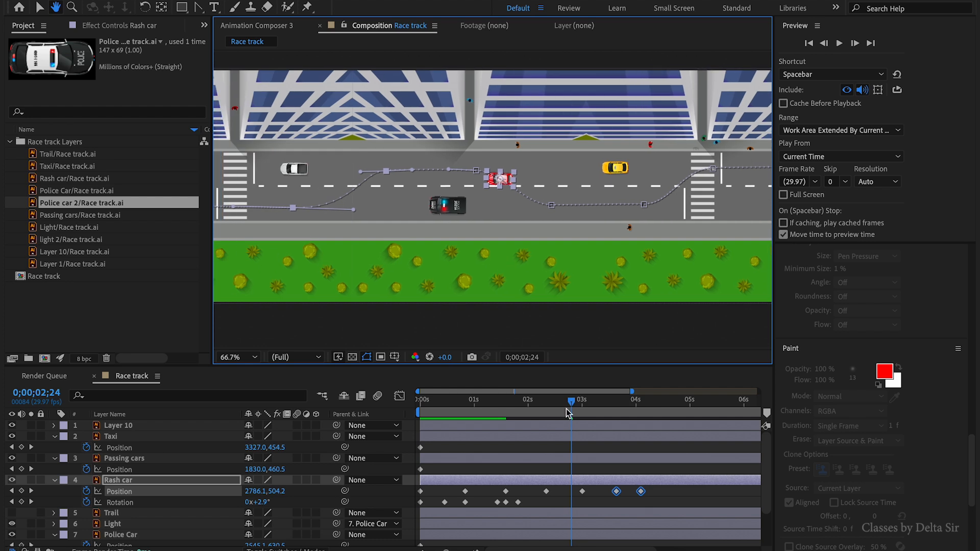
pyautogui.click(646, 501)
pyautogui.click(641, 491)
pyautogui.moveTo(642, 492); pyautogui.dragTo(660, 492)
pyautogui.click(660, 504)
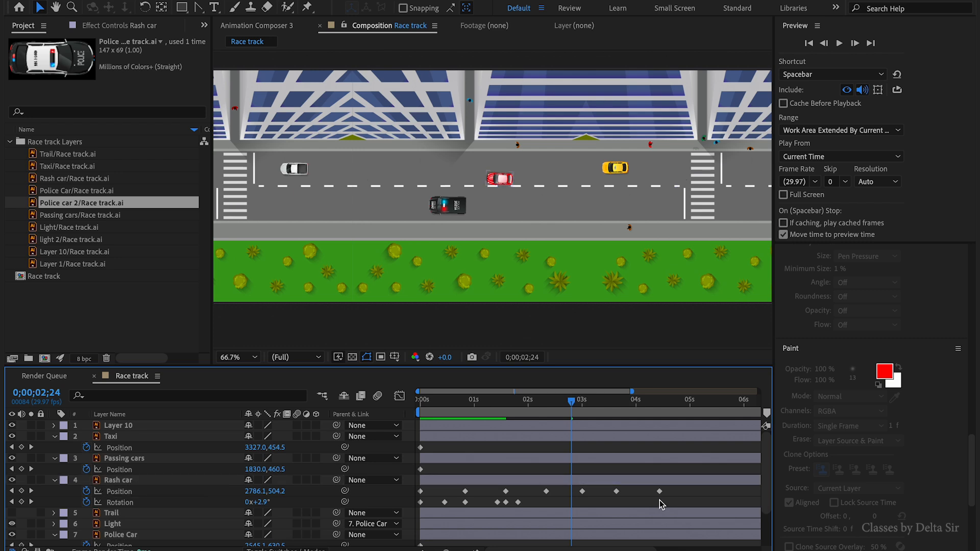
# - Zoom the timeline out and play the animation from the start
pyautogui.press('-')
pyautogui.press('-')
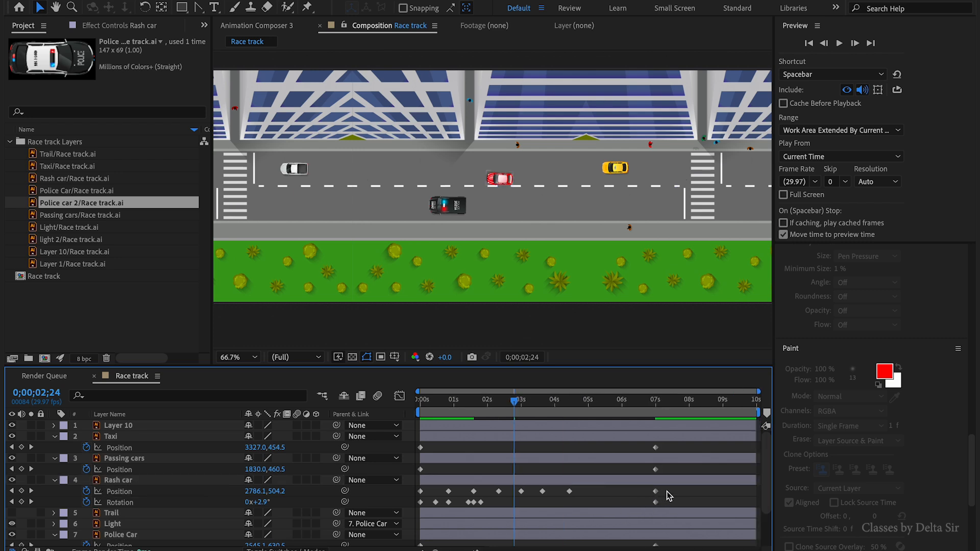
pyautogui.press('Home')
pyautogui.press('space')
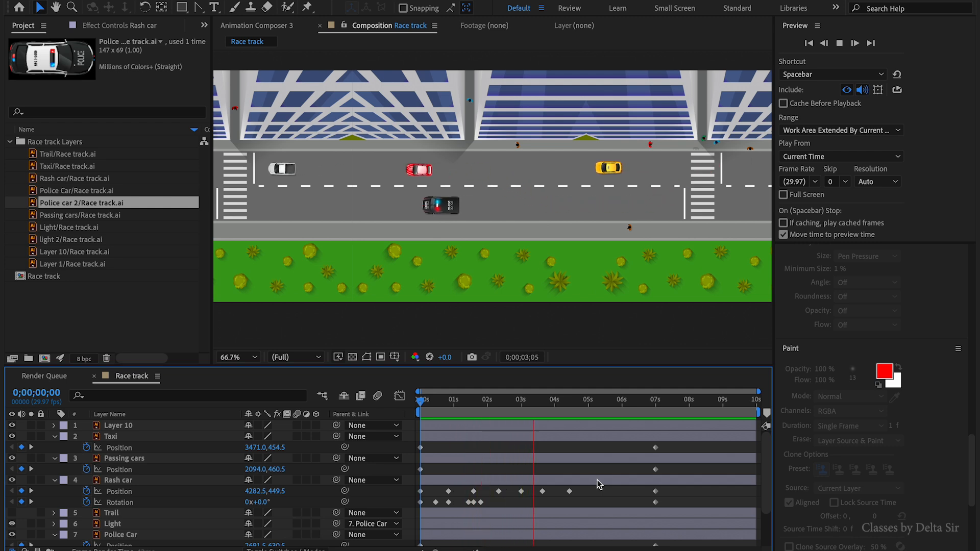
pyautogui.press('space')
# - Zoom the timeline into the first seconds and shift the Rash car's early rotation keyframes to match its lane change
pyautogui.moveTo(557, 398); pyautogui.dragTo(419, 436)
pyautogui.press('=')
pyautogui.press('=')
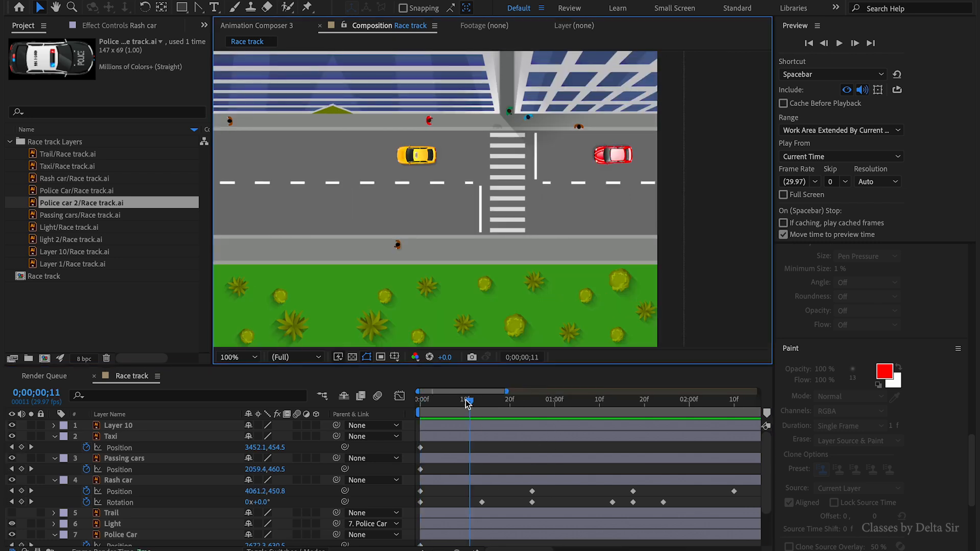
pyautogui.moveTo(468, 404); pyautogui.dragTo(479, 455)
pyautogui.moveTo(482, 503); pyautogui.dragTo(502, 503)
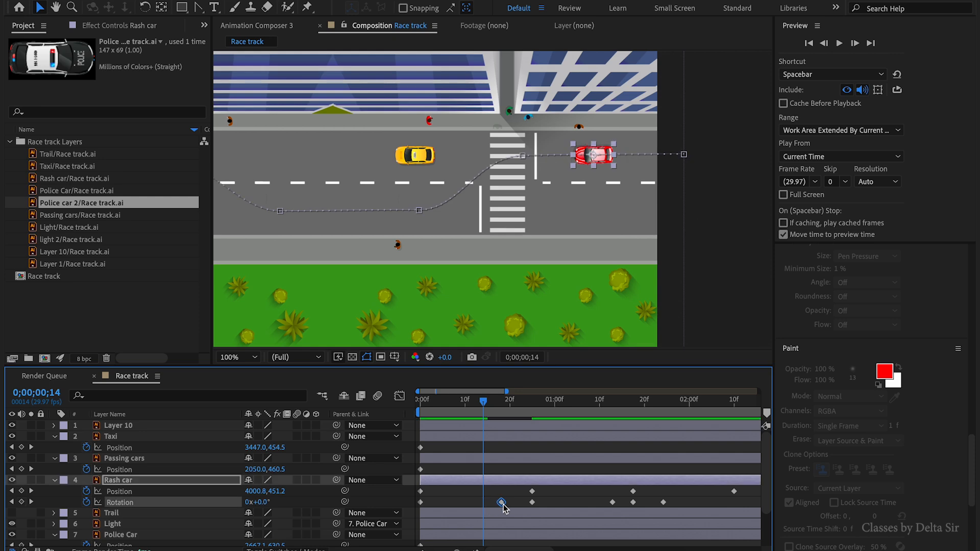
pyautogui.moveTo(489, 412); pyautogui.dragTo(513, 429)
pyautogui.moveTo(501, 503); pyautogui.dragTo(506, 503)
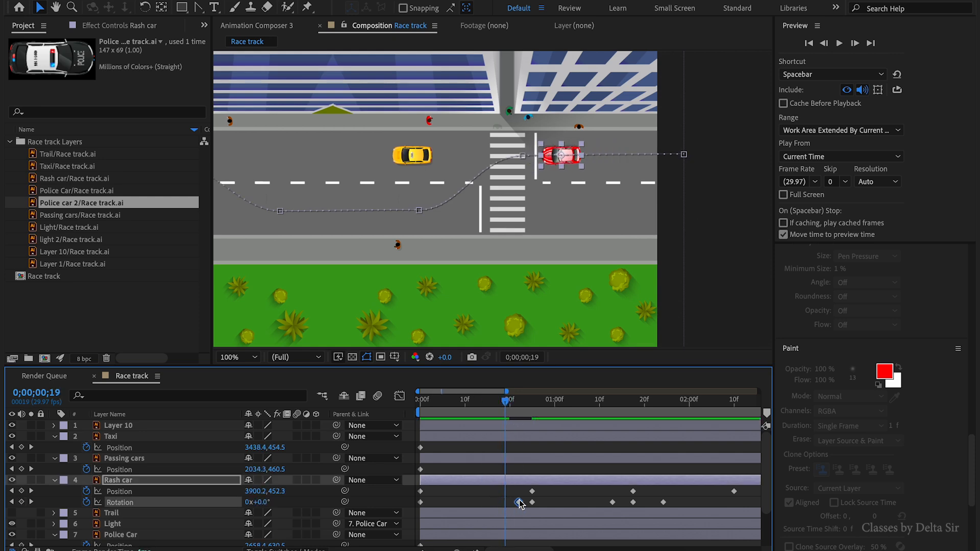
# - Retime the Rash car's remaining rotation keyframes to line up with its turns along the path
pyautogui.moveTo(506, 415); pyautogui.dragTo(555, 434)
pyautogui.moveTo(532, 503); pyautogui.dragTo(571, 503)
pyautogui.moveTo(549, 416); pyautogui.dragTo(602, 439)
pyautogui.moveTo(613, 502); pyautogui.dragTo(601, 503)
pyautogui.moveTo(603, 399); pyautogui.dragTo(643, 420)
pyautogui.moveTo(627, 510); pyautogui.dragTo(672, 504)
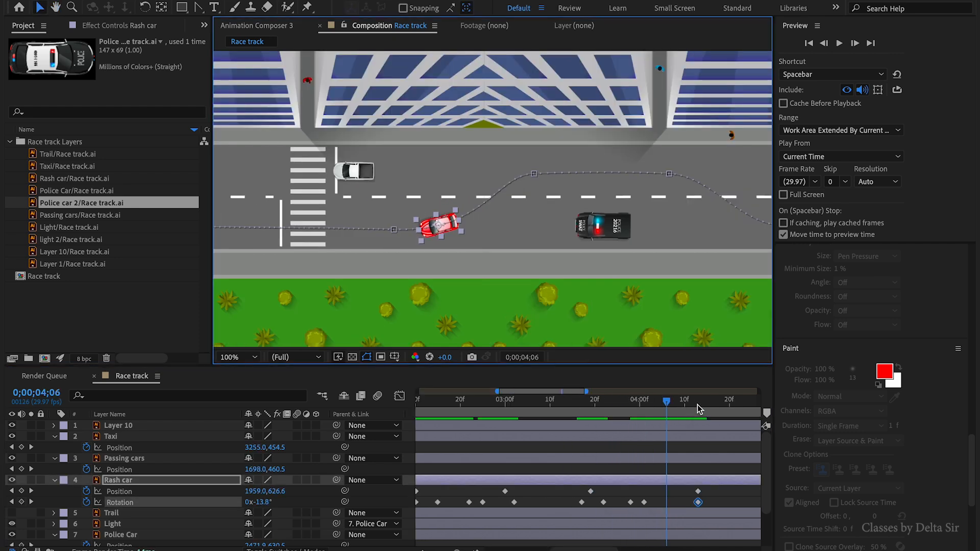
pyautogui.moveTo(698, 405); pyautogui.dragTo(667, 416)
# - Fit the timeline and composition to view and play back the whole animation
pyautogui.press('-')
pyautogui.press('-')
pyautogui.press('-')
pyautogui.press('Home')
pyautogui.hotkey('shift', '/')
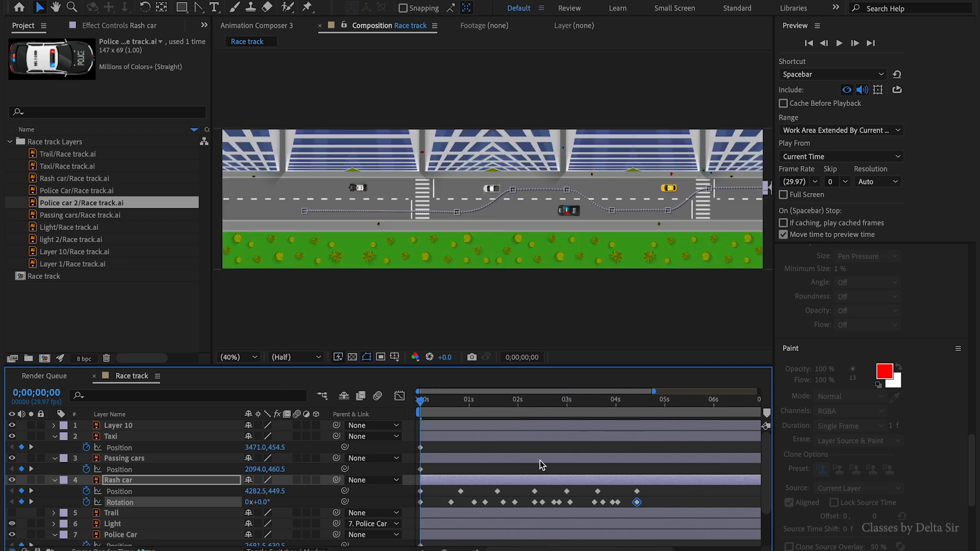
pyautogui.click(632, 468)
pyautogui.press('space')
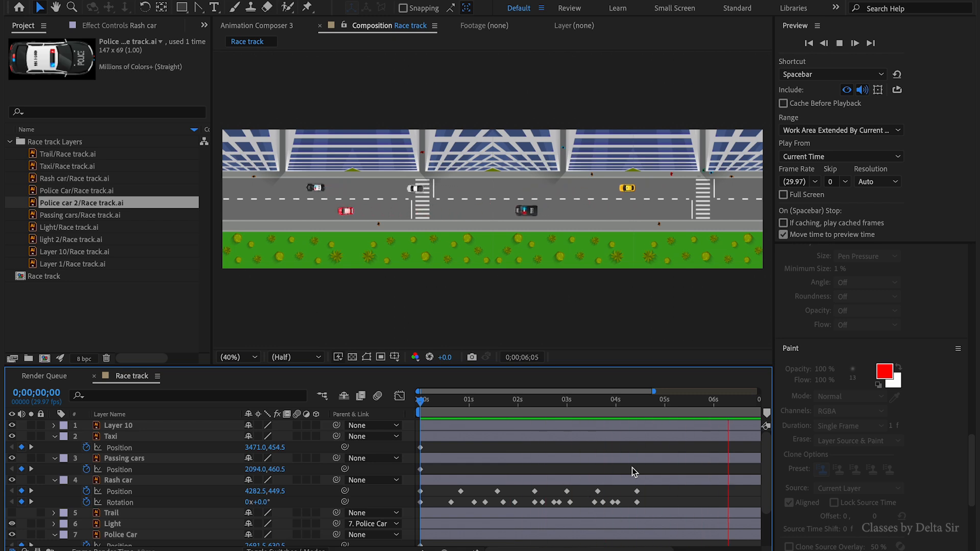
pyautogui.click(501, 401)
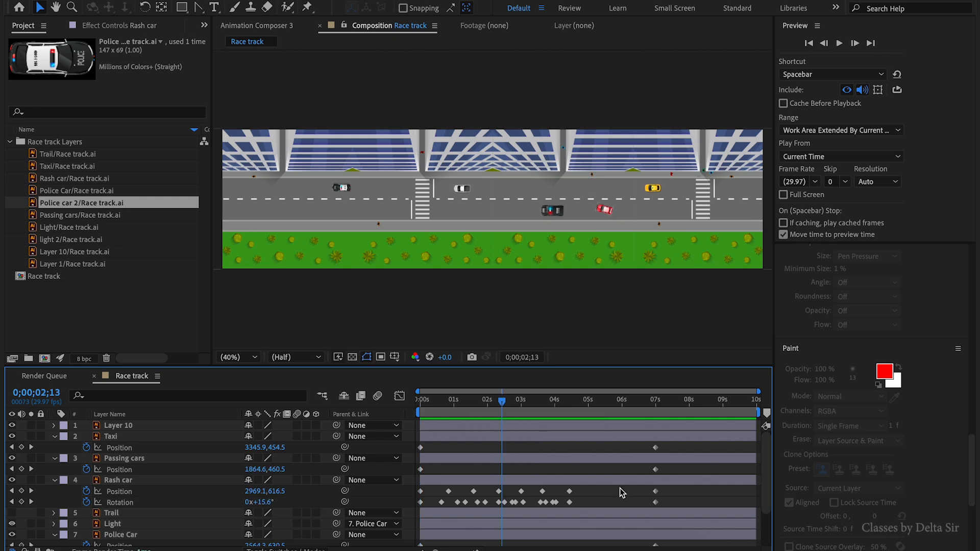
# - Select all the Rash car's keyframes and drag the final ones earlier to shorten its animation, then preview
pyautogui.moveTo(684, 488); pyautogui.dragTo(362, 513)
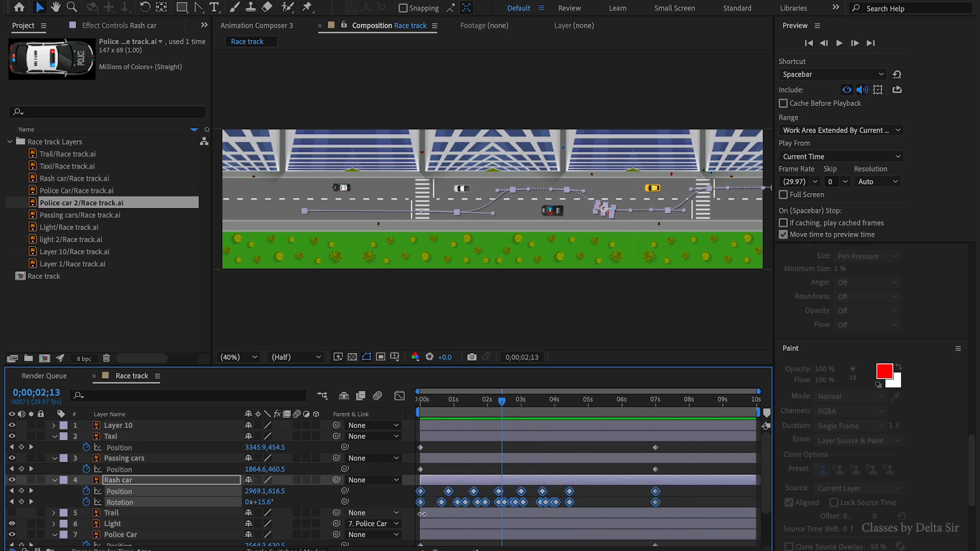
pyautogui.click(648, 504)
pyautogui.click(657, 503)
pyautogui.moveTo(673, 493); pyautogui.dragTo(392, 521)
pyautogui.moveTo(657, 503); pyautogui.dragTo(621, 506)
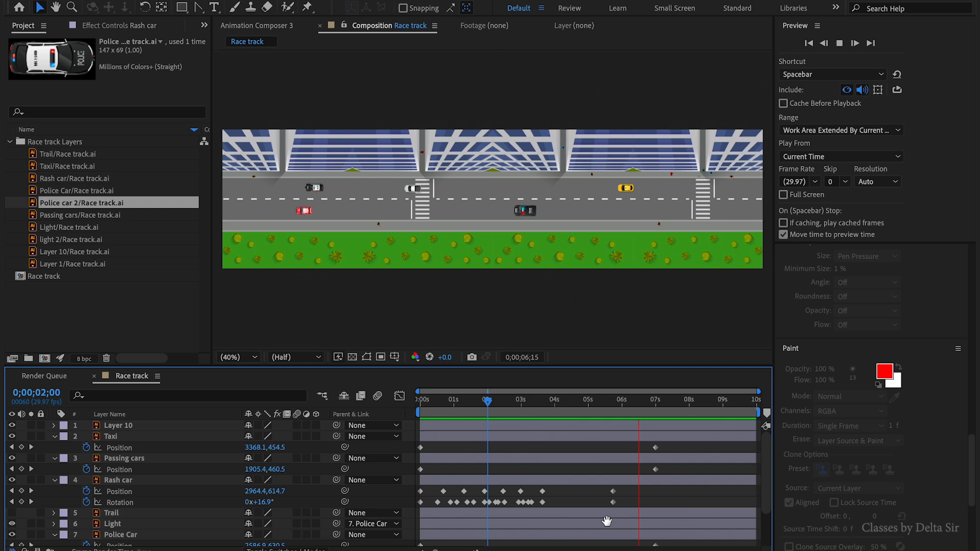
pyautogui.press('space')
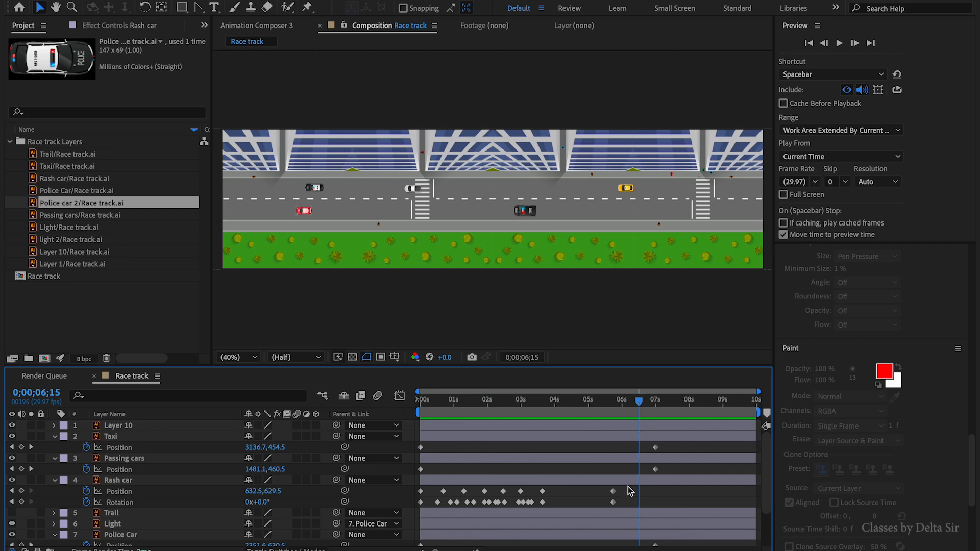
# - Apply Easy Ease to the Rash car's final keyframes and preview the result
pyautogui.moveTo(628, 486); pyautogui.dragTo(593, 504)
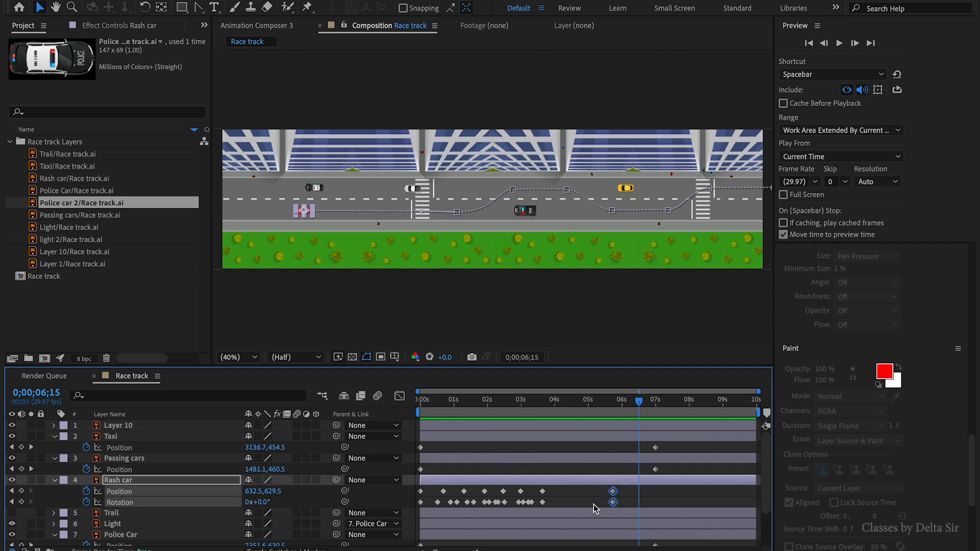
pyautogui.press('F9')
pyautogui.click(534, 405)
pyautogui.press('space')
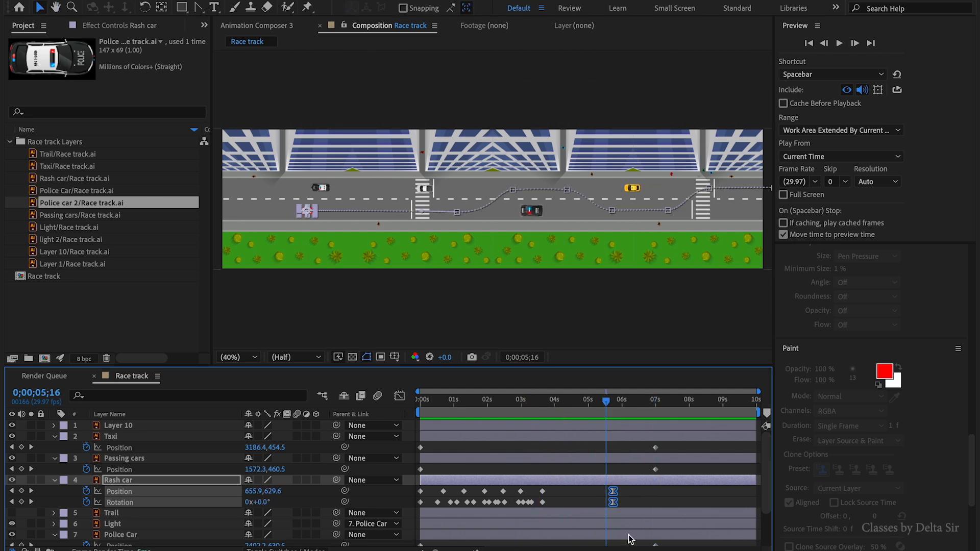
# - Duplicate the Rash car layer
pyautogui.press('super+s')
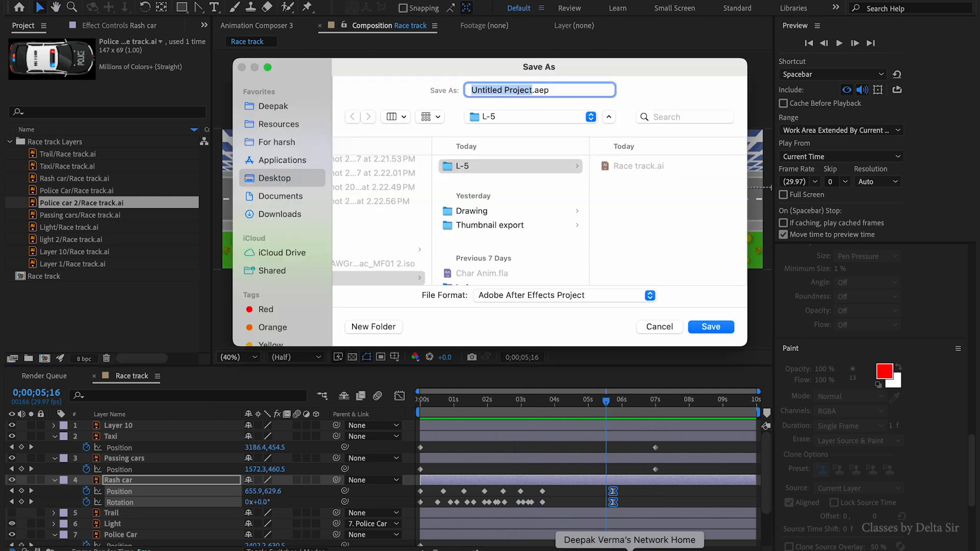
pyautogui.click(664, 327)
pyautogui.click(669, 493)
pyautogui.click(587, 480)
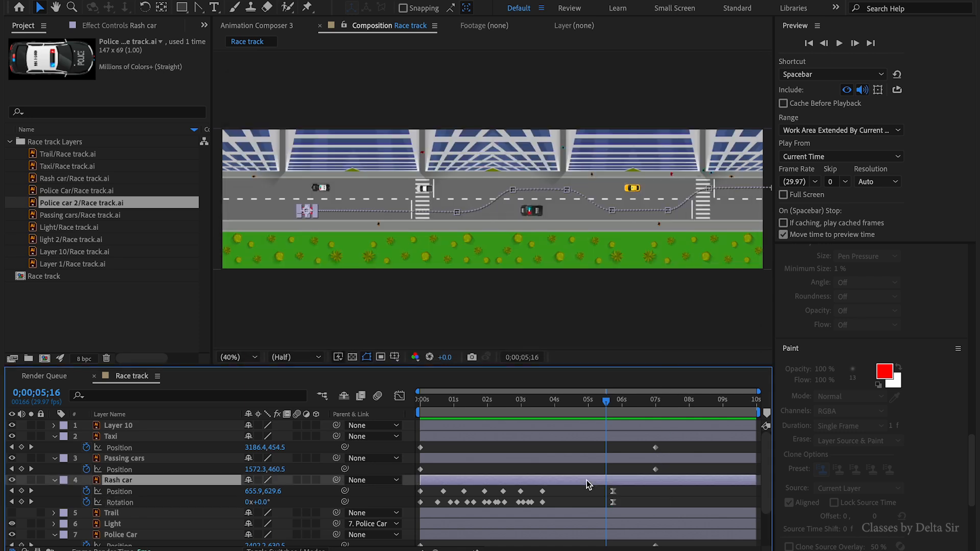
pyautogui.press('super+d')
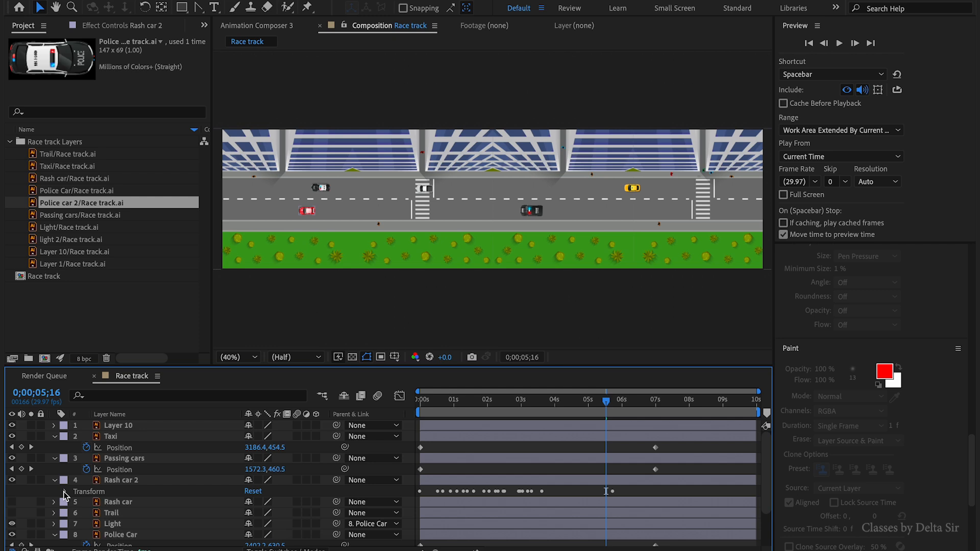
# - Remove all Position and Rotation keyframes from Rash car 2 and collapse its properties
pyautogui.click(64, 492)
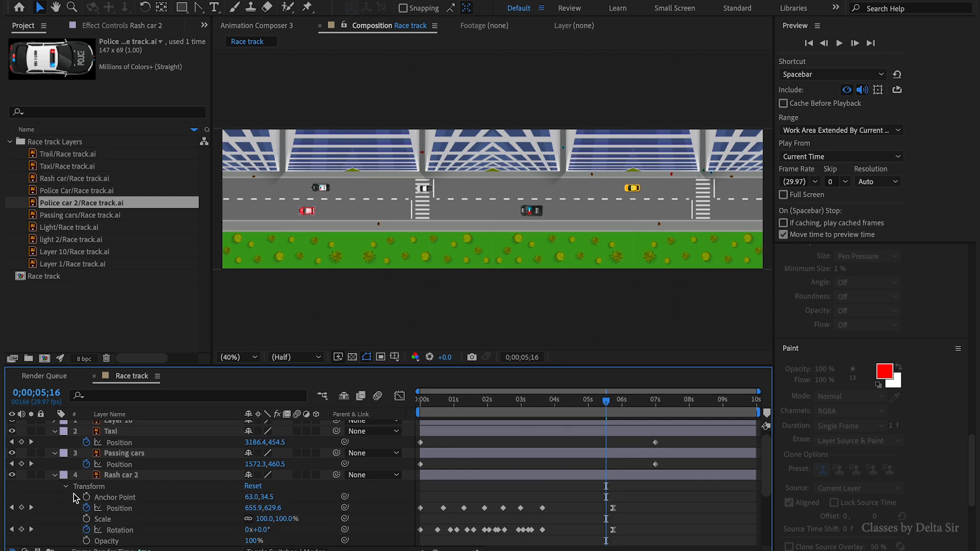
pyautogui.click(636, 401)
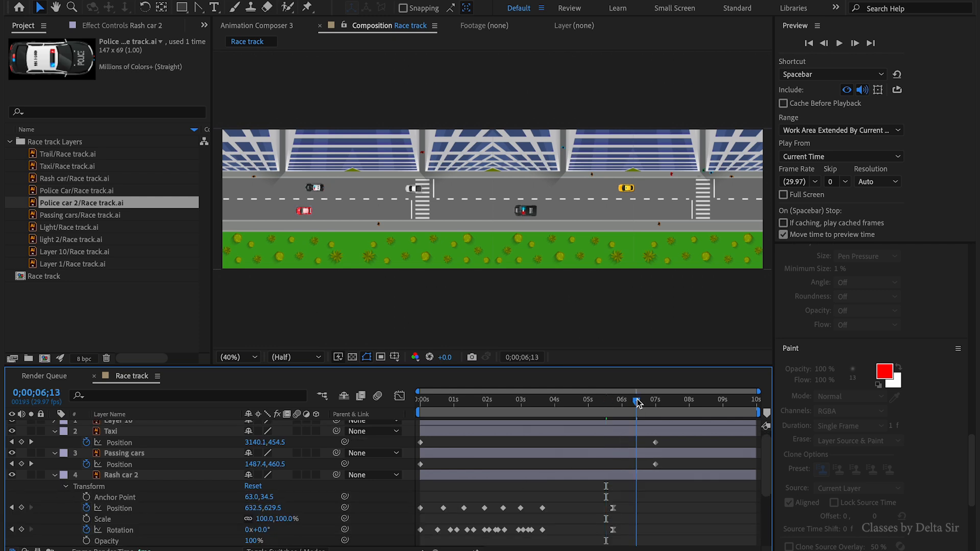
pyautogui.click(85, 509)
pyautogui.click(86, 530)
pyautogui.click(599, 504)
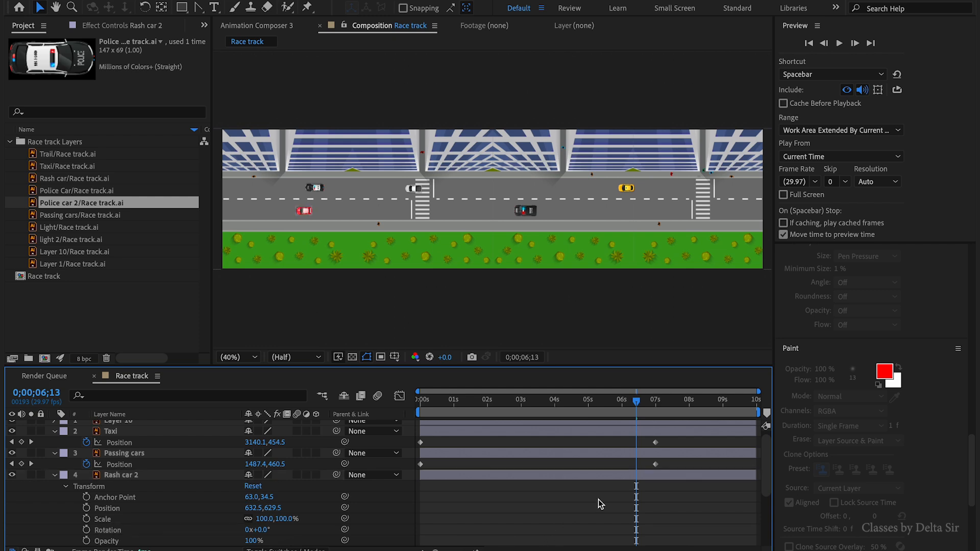
pyautogui.press('Home')
pyautogui.press('u')
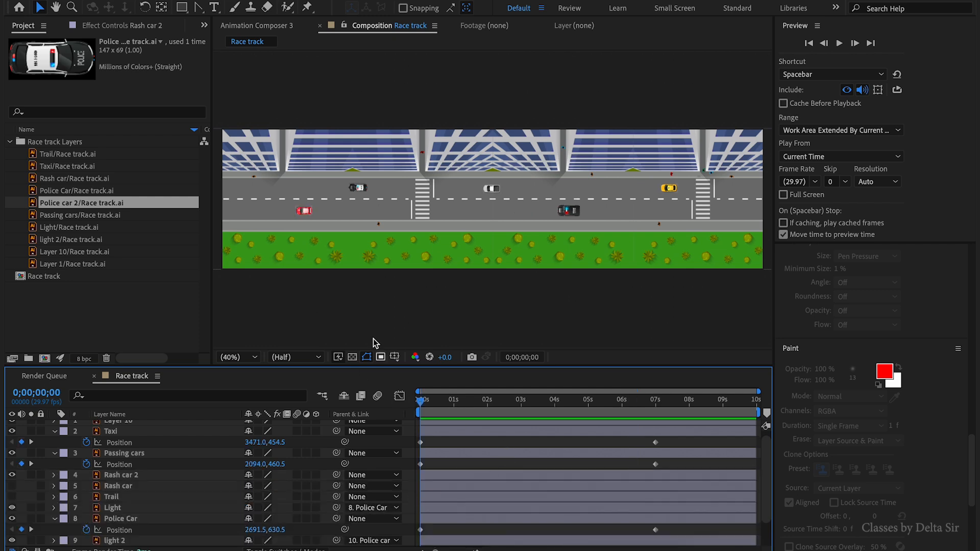
pyautogui.click(121, 475)
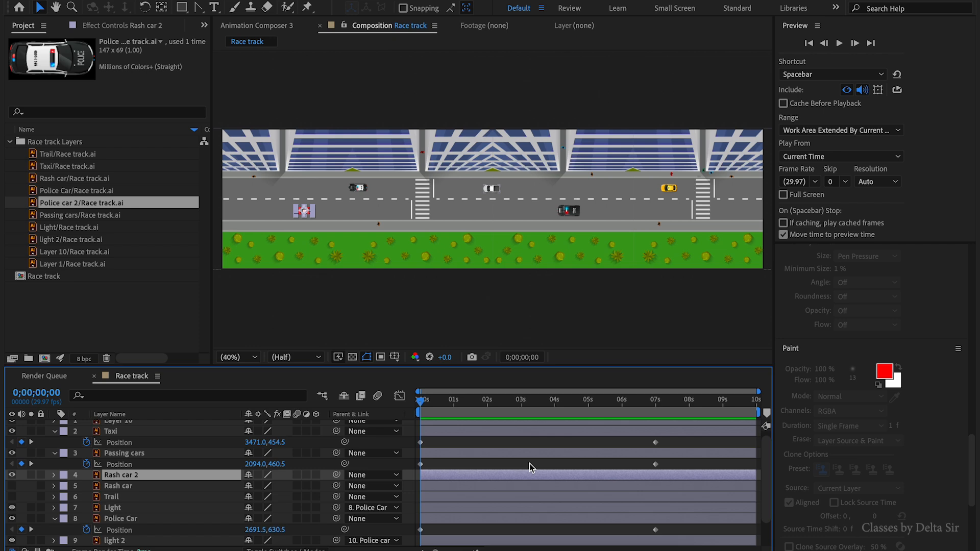
pyautogui.hotkey('ctrl', 'shift', 'a')
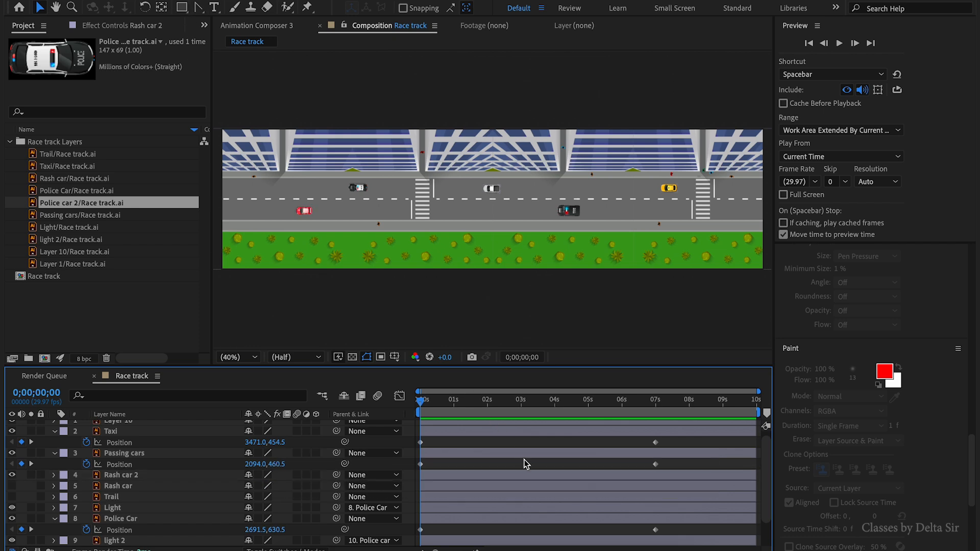
# - Draw a wavy open path with the Pen tool across the road from the right edge to the left side
pyautogui.click(199, 8)
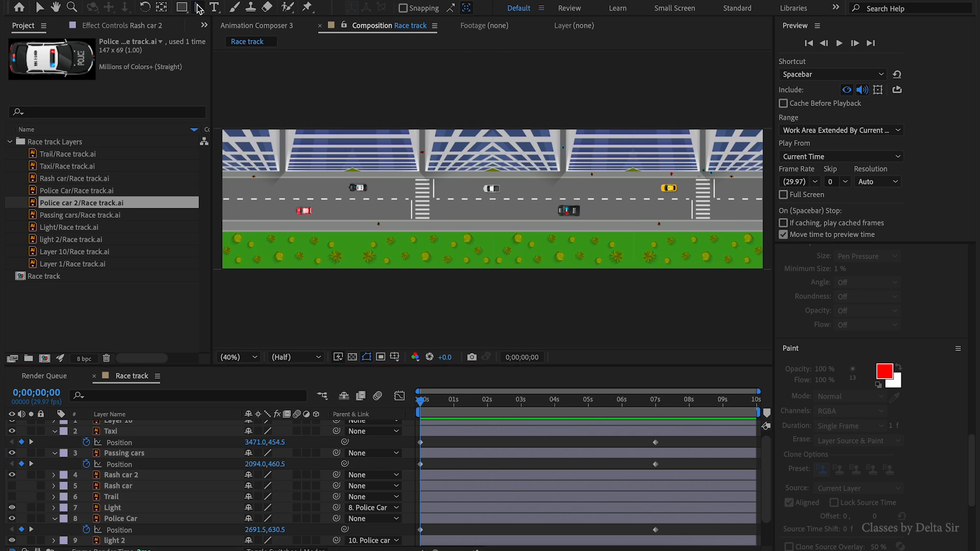
pyautogui.click(269, 7)
pyautogui.moveTo(686, 188); pyautogui.dragTo(618, 187)
pyautogui.click(712, 189)
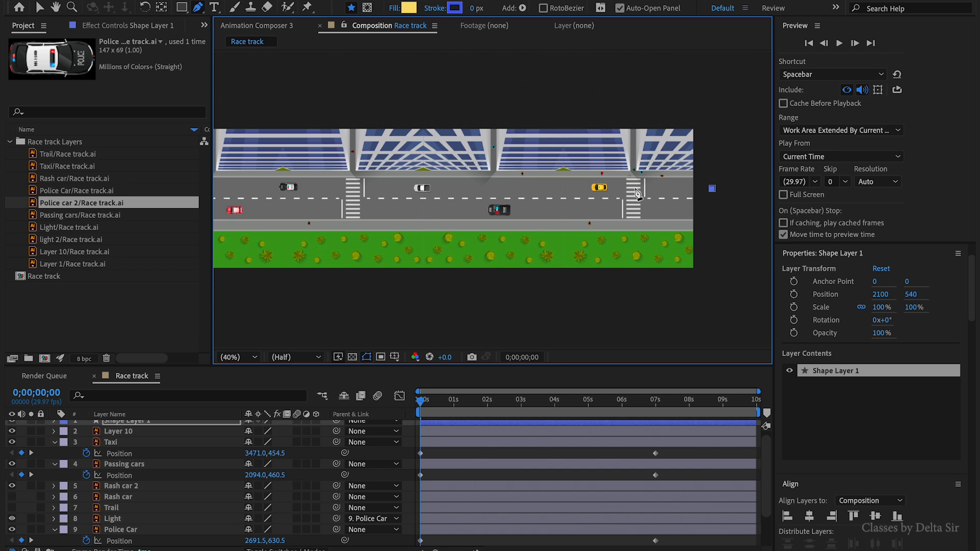
pyautogui.moveTo(635, 190); pyautogui.dragTo(620, 191)
pyautogui.click(589, 214)
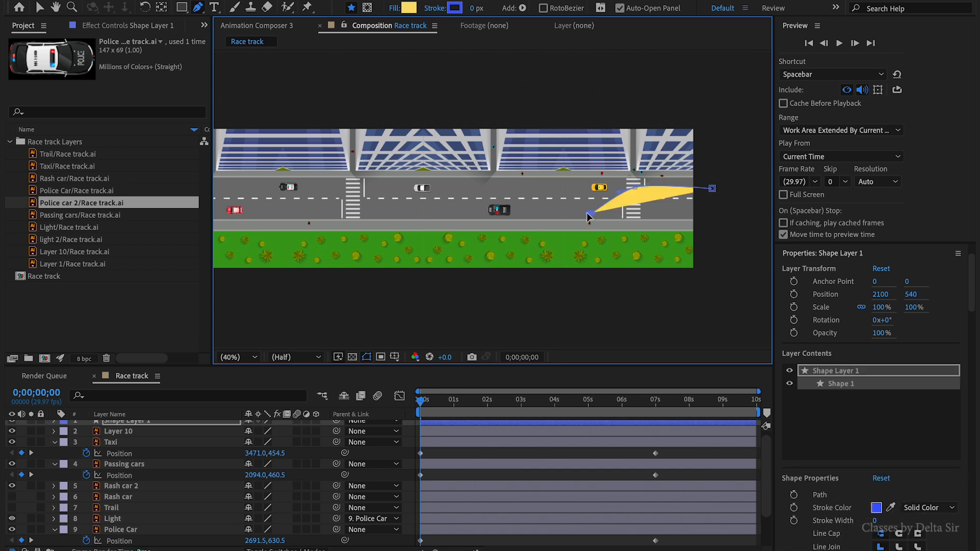
pyautogui.moveTo(577, 216); pyautogui.dragTo(571, 215)
pyautogui.moveTo(498, 189); pyautogui.dragTo(479, 189)
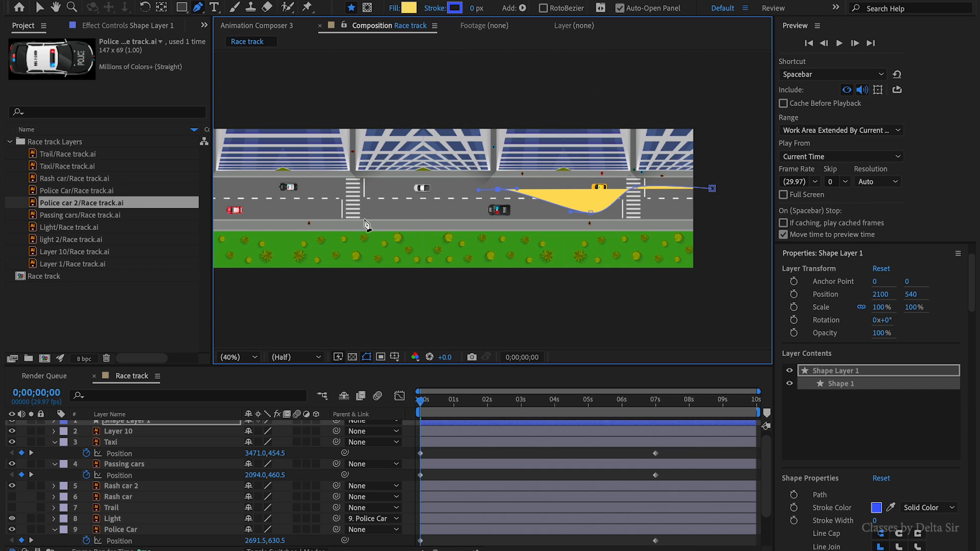
pyautogui.moveTo(389, 213); pyautogui.dragTo(353, 214)
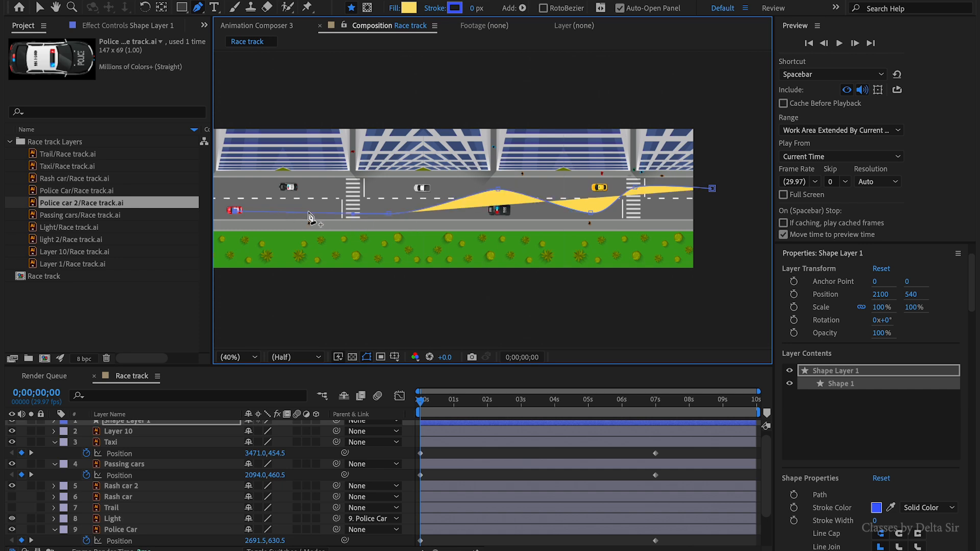
pyautogui.scroll(-1, 310, 215)
pyautogui.click(364, 204)
pyautogui.press('v')
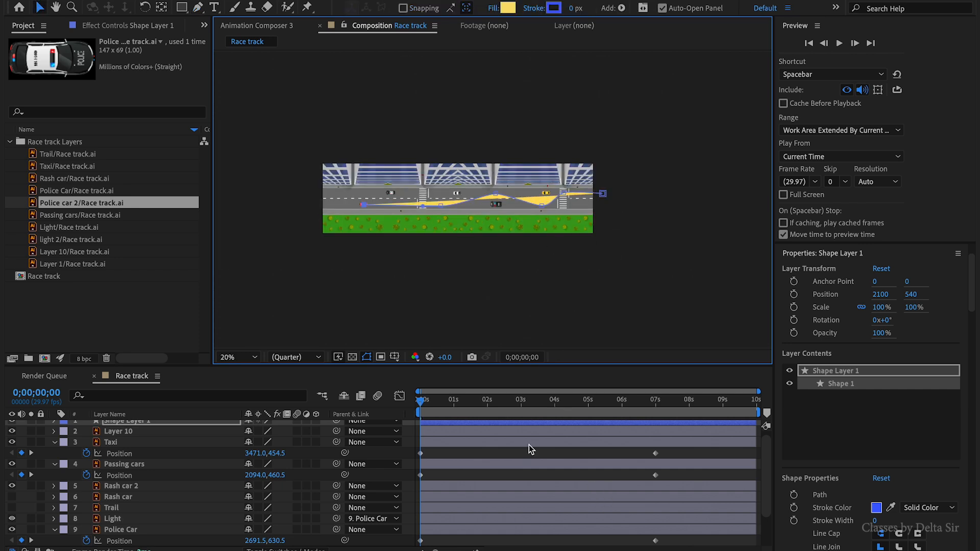
# - Set the new shape layer's fill to none and its stroke width to 1 px
pyautogui.scroll(1, 528, 446)
pyautogui.click(54, 426)
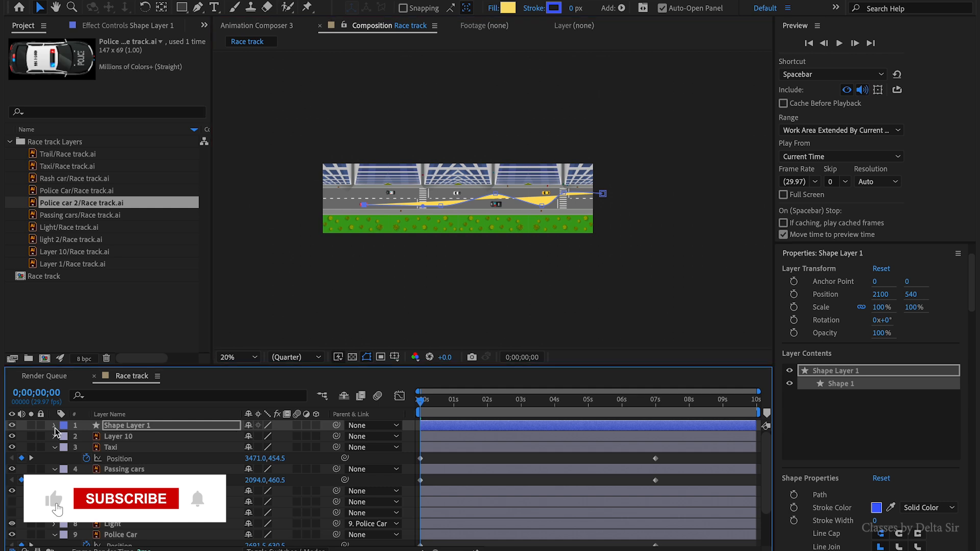
pyautogui.click(116, 429)
pyautogui.click(509, 9)
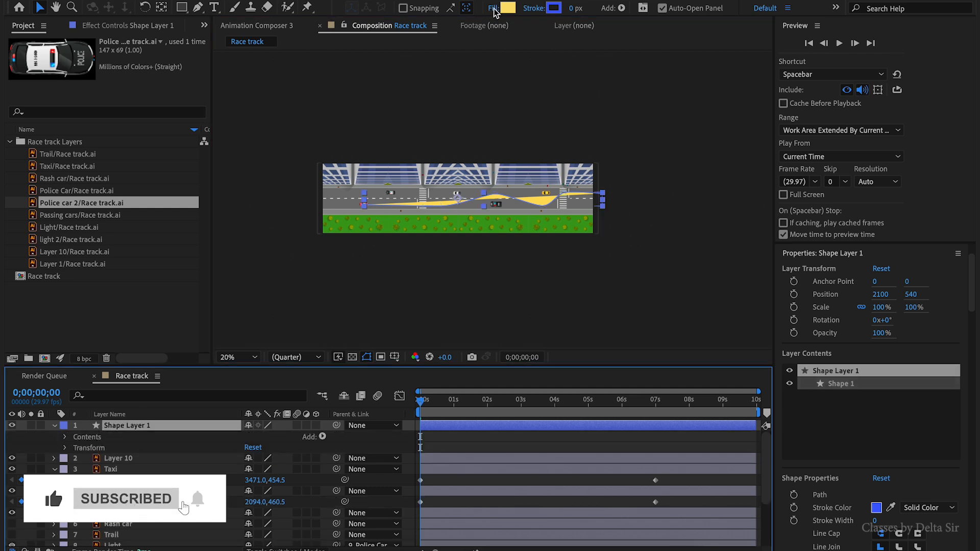
pyautogui.click(424, 243)
pyautogui.click(540, 318)
pyautogui.click(576, 8)
pyautogui.write('1')
pyautogui.press('Return')
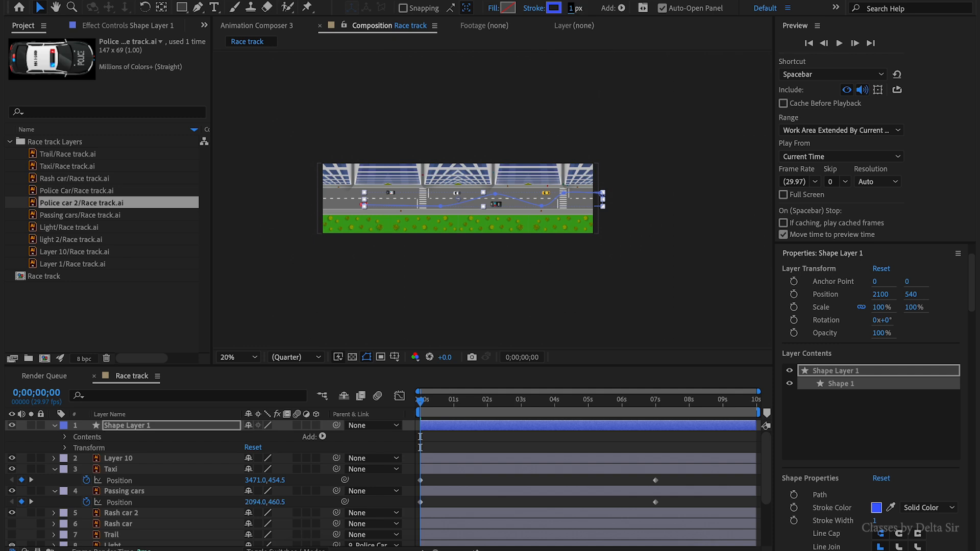
# - Copy the shape's Path property and paste it into Rash car 2's Position
pyautogui.click(69, 439)
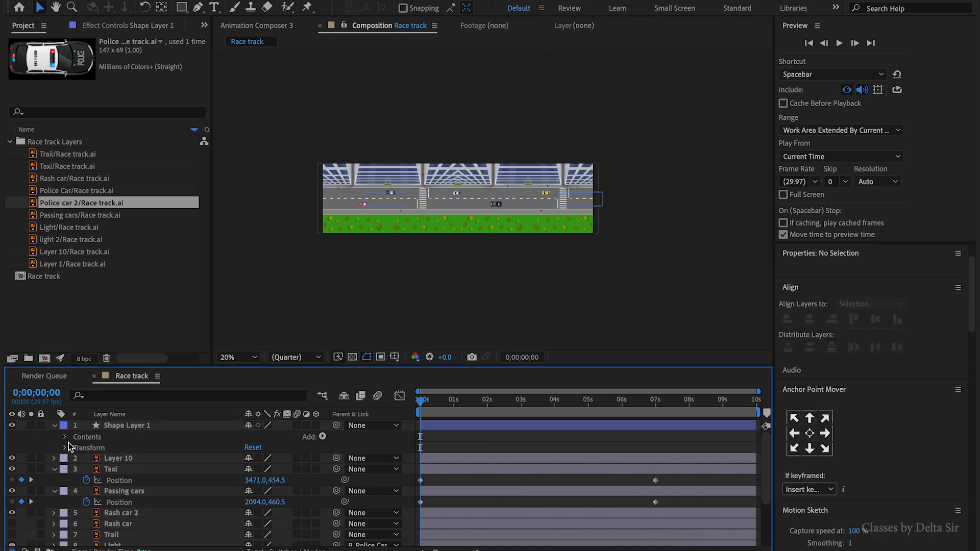
pyautogui.click(67, 438)
pyautogui.click(124, 425)
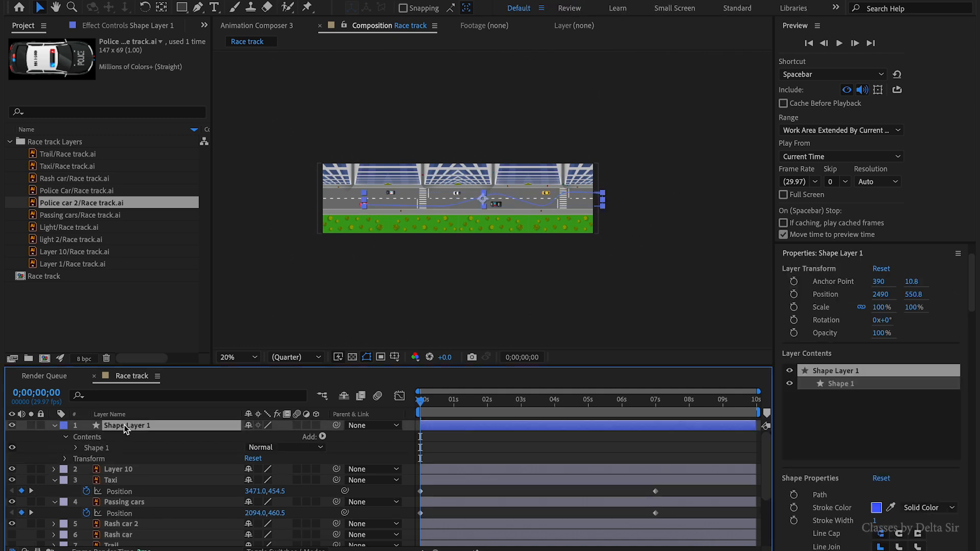
pyautogui.click(76, 449)
pyautogui.click(87, 459)
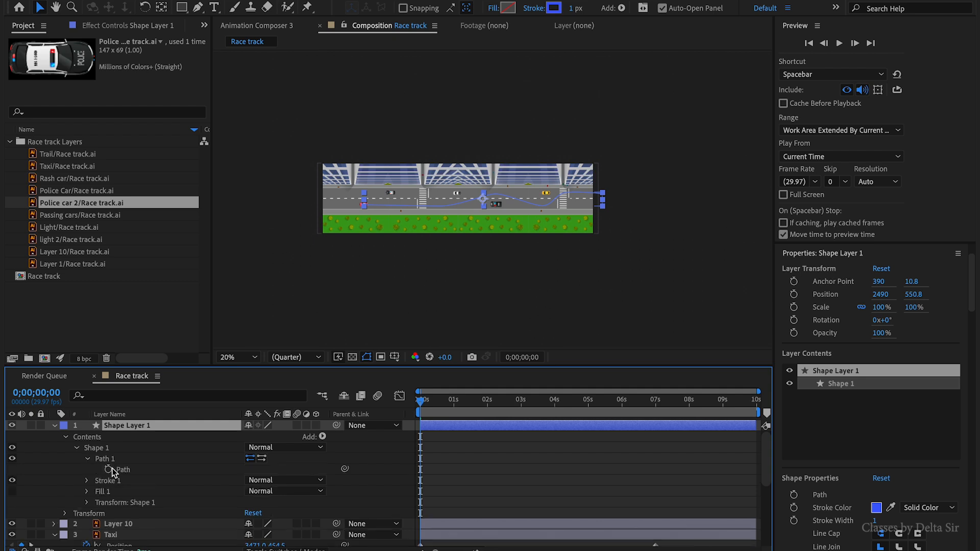
pyautogui.click(133, 470)
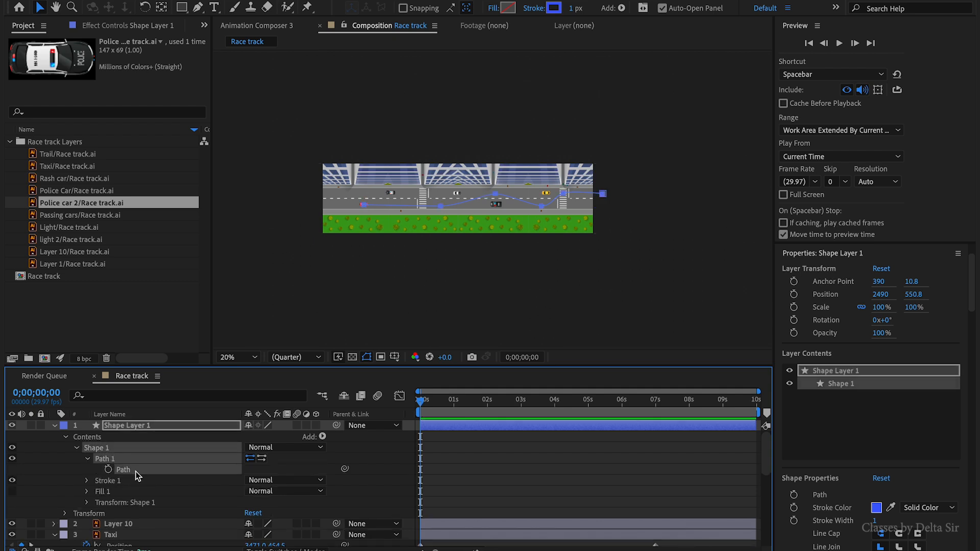
pyautogui.scroll(-10, 136, 476)
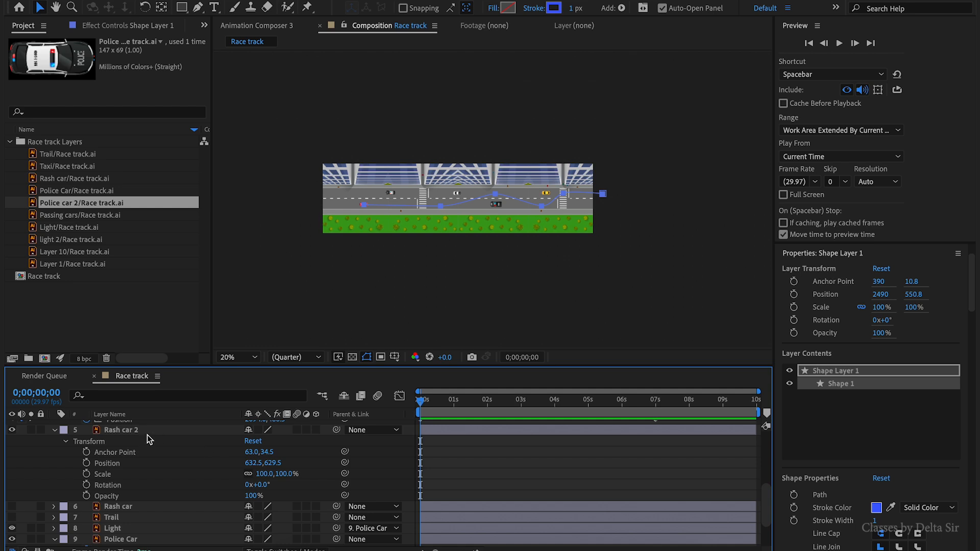
pyautogui.click(147, 432)
pyautogui.click(118, 466)
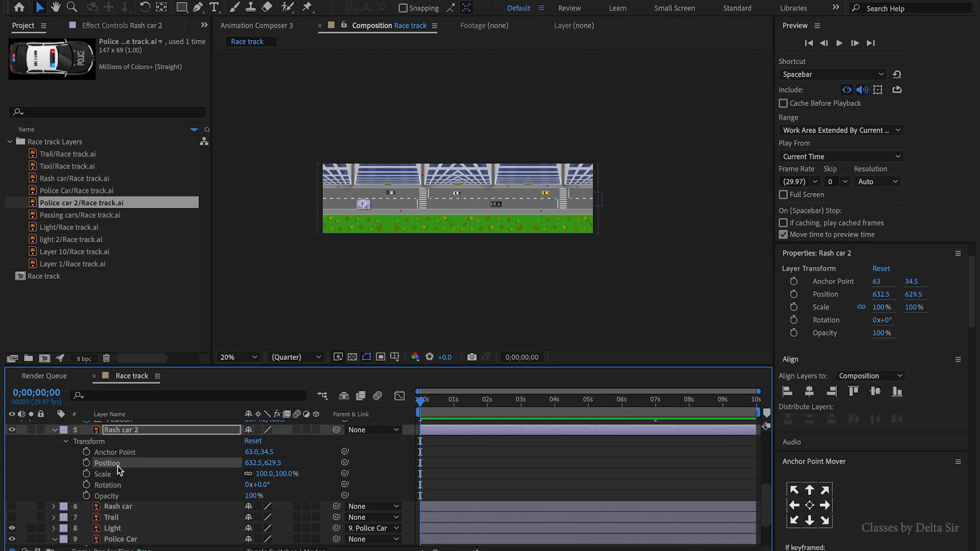
pyautogui.scroll(-1, 118, 467)
pyautogui.hotkey('ctrl', 'v')
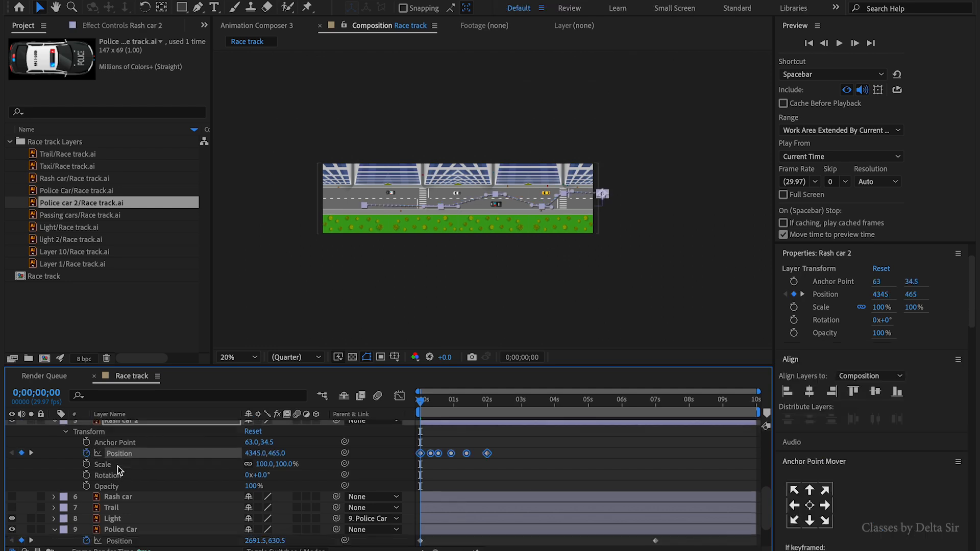
# - Preview the Rash car 2 animation along the pasted path from the start
pyautogui.moveTo(426, 408); pyautogui.dragTo(462, 410)
pyautogui.press('Home')
pyautogui.click(526, 462)
pyautogui.hotkey('shift', '/')
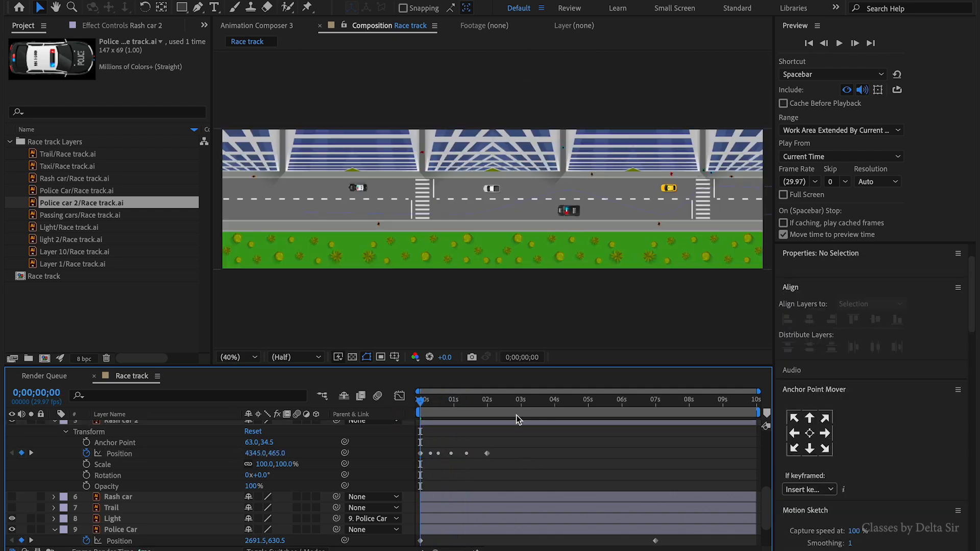
pyautogui.press('space')
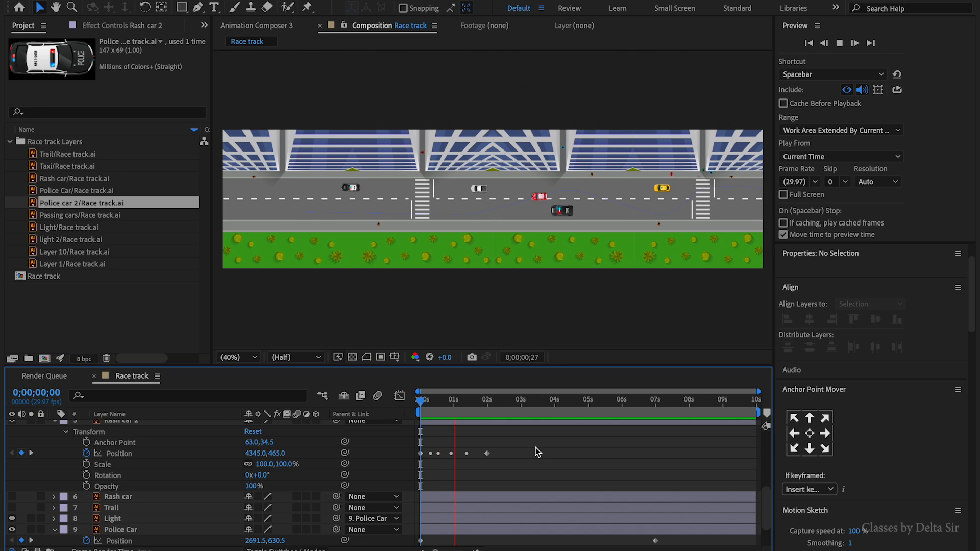
pyautogui.press('space')
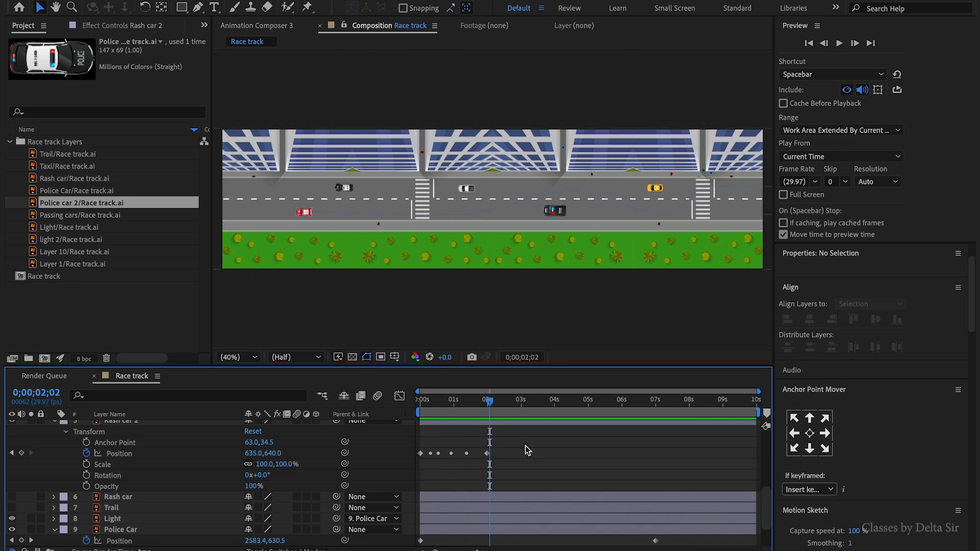
# - Select all of Rash car 2's Position keyframes, stretch the last one to about 0;00;06;29, and preview
pyautogui.moveTo(515, 443); pyautogui.dragTo(407, 477)
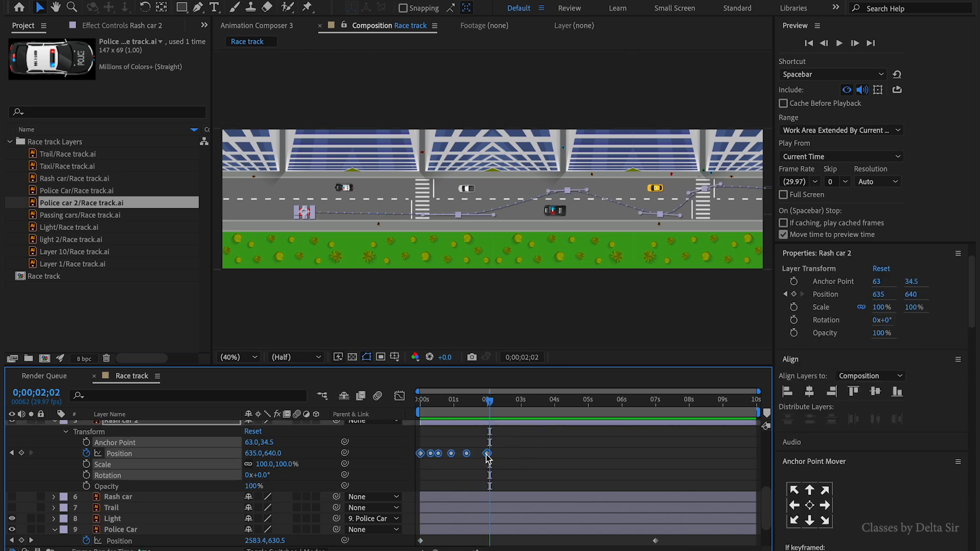
pyautogui.moveTo(487, 454); pyautogui.dragTo(654, 458)
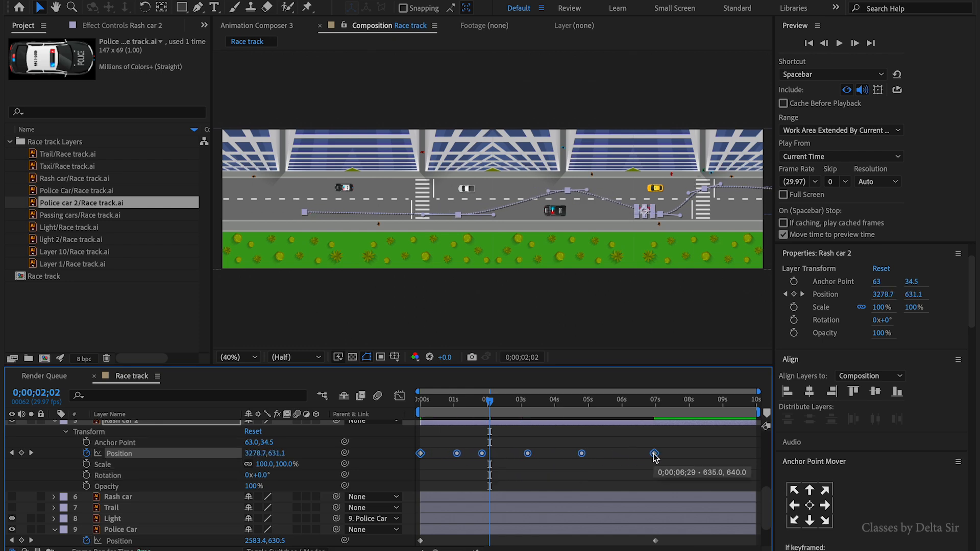
pyautogui.press('Home')
pyautogui.press('space')
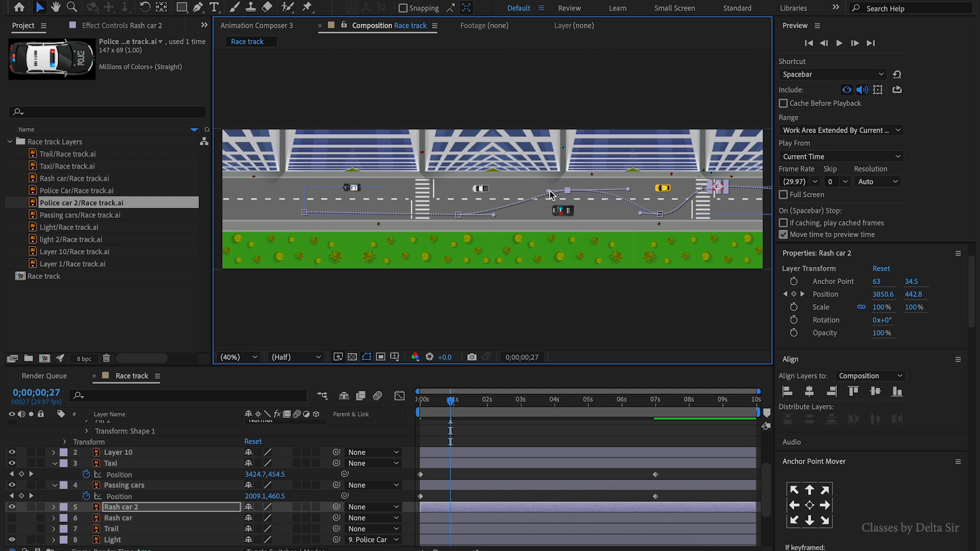
# - Adjust the points of Rash car 2's motion path near the right side of the road
pyautogui.moveTo(550, 194); pyautogui.dragTo(496, 209)
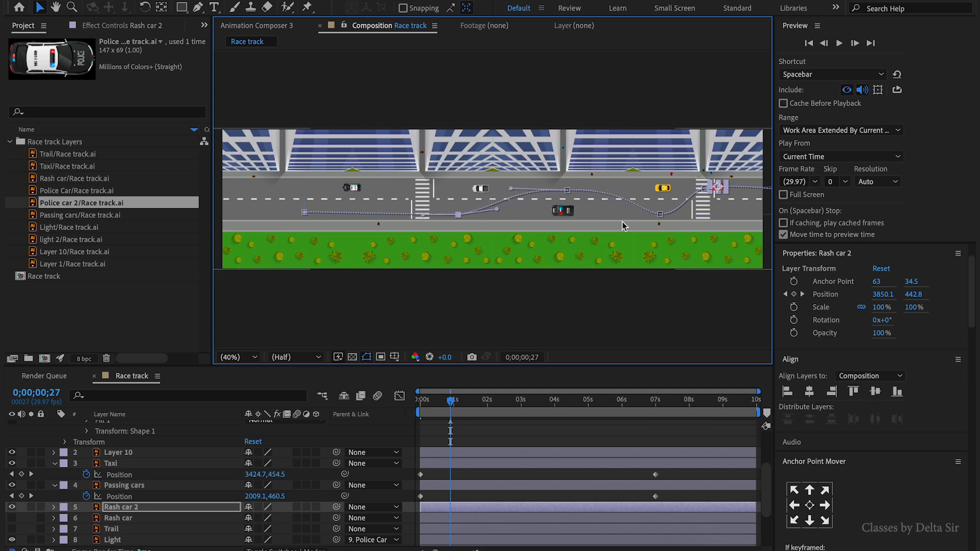
pyautogui.click(660, 214)
pyautogui.moveTo(641, 213); pyautogui.dragTo(613, 214)
# - Duplicate the Rash car 2 layer
pyautogui.click(611, 508)
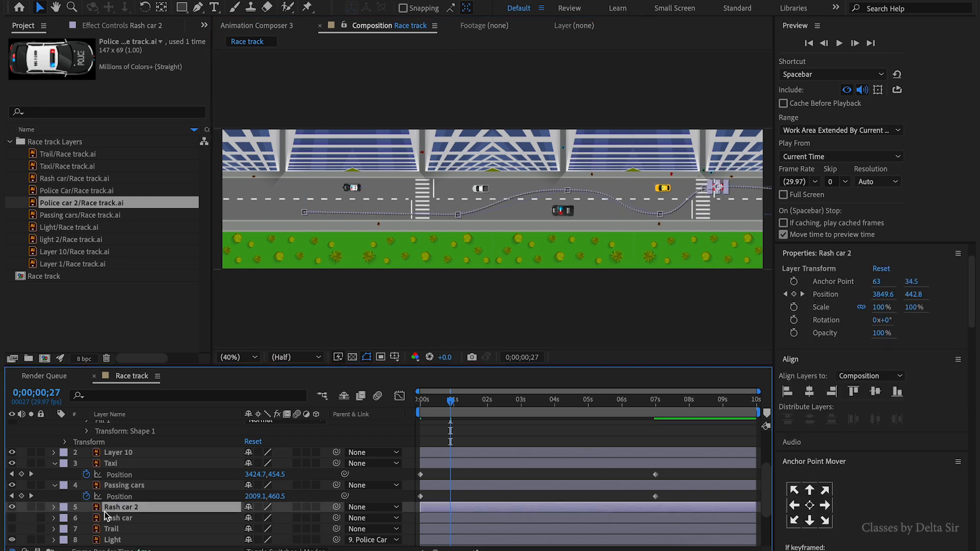
pyautogui.hotkey('ctrl', 'd')
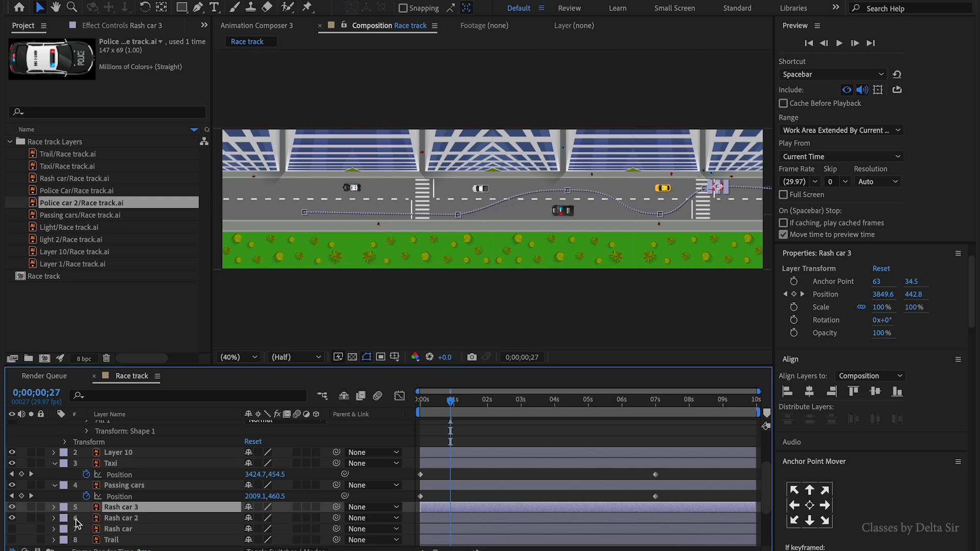
# - Rename the three Rash car layers as Way 1, Way 2 and Way 3
pyautogui.click(134, 530)
pyautogui.press('Return')
pyautogui.write('Way 1')
pyautogui.click(111, 520)
pyautogui.press('Return')
pyautogui.write('Way 2')
pyautogui.press('Return')
pyautogui.click(110, 509)
pyautogui.press('Return')
pyautogui.write('W')
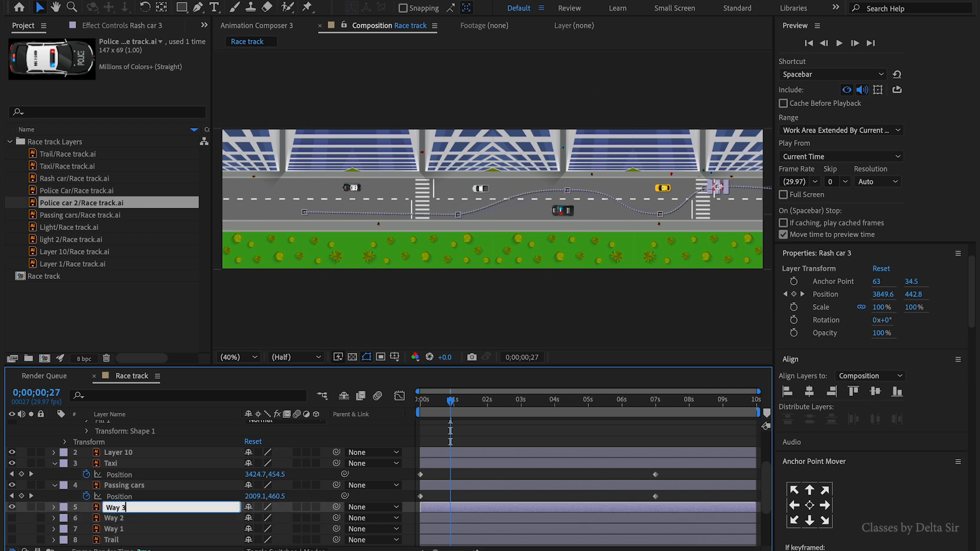
pyautogui.press('Return')
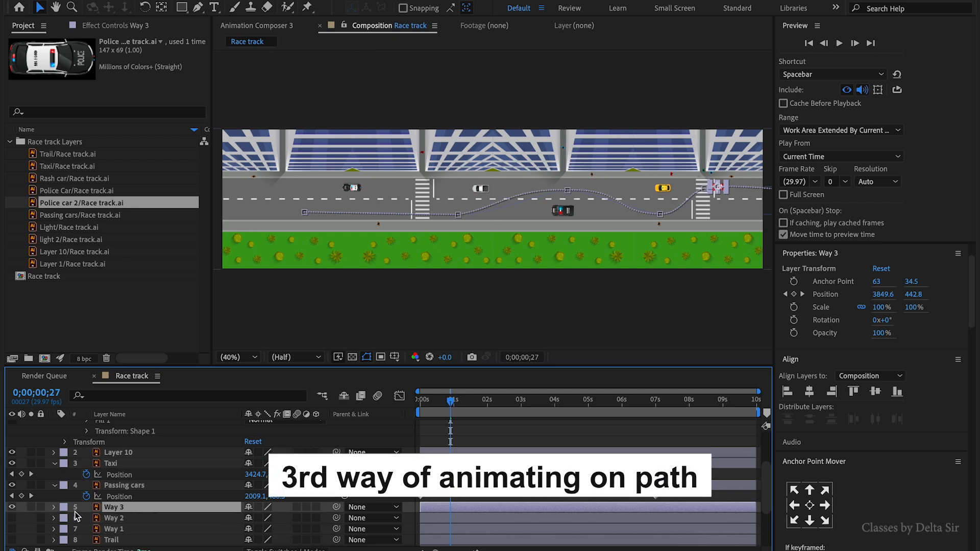
# - Remove all Position keyframes from the Way 3 layer
pyautogui.click(54, 507)
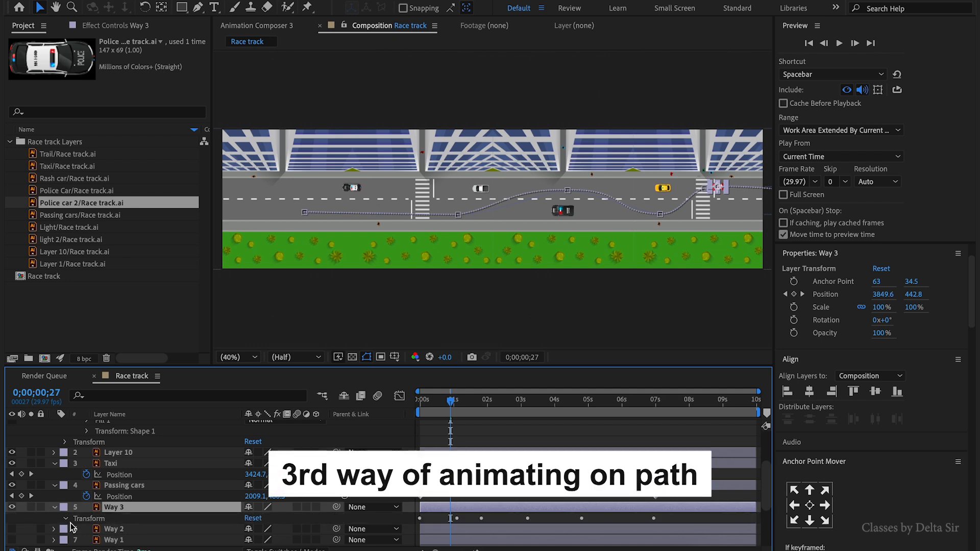
pyautogui.click(66, 519)
pyautogui.scroll(-2, 92, 511)
pyautogui.click(102, 492)
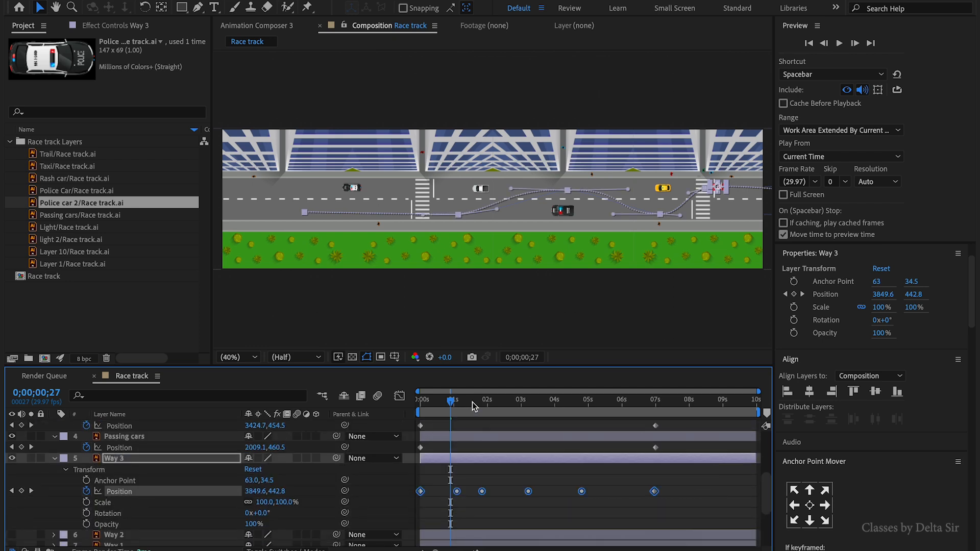
pyautogui.moveTo(472, 406); pyautogui.dragTo(627, 420)
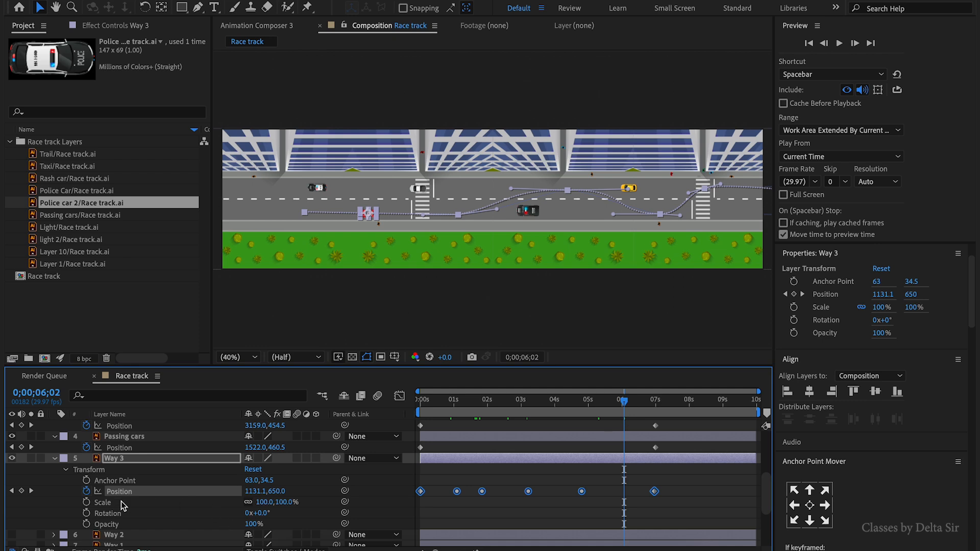
pyautogui.click(87, 492)
pyautogui.click(581, 515)
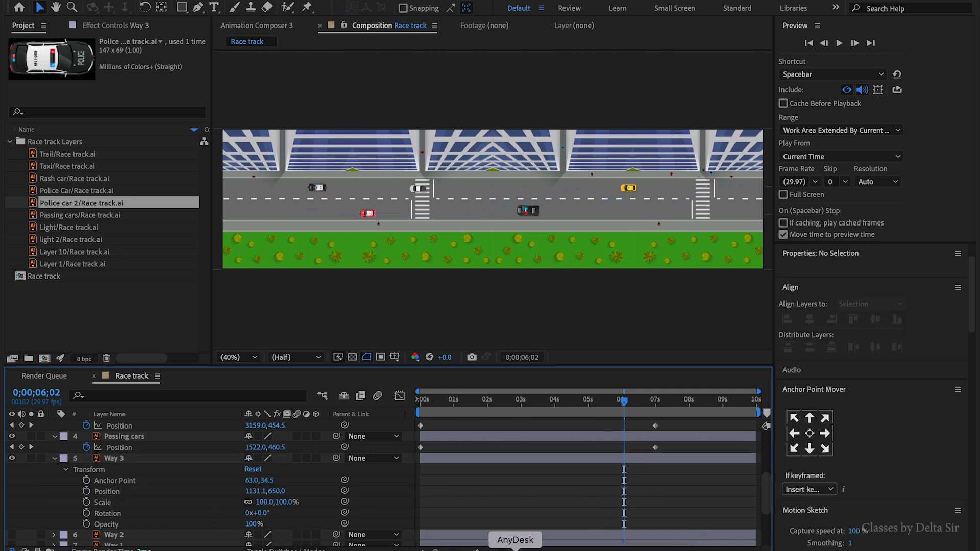
# - Switch to Illustrator and select Layer 10 in the Race track artwork
pyautogui.click(541, 550)
pyautogui.press('z')
pyautogui.moveTo(544, 310); pyautogui.dragTo(204, 379)
pyautogui.moveTo(524, 344); pyautogui.dragTo(326, 344)
pyautogui.click(796, 92)
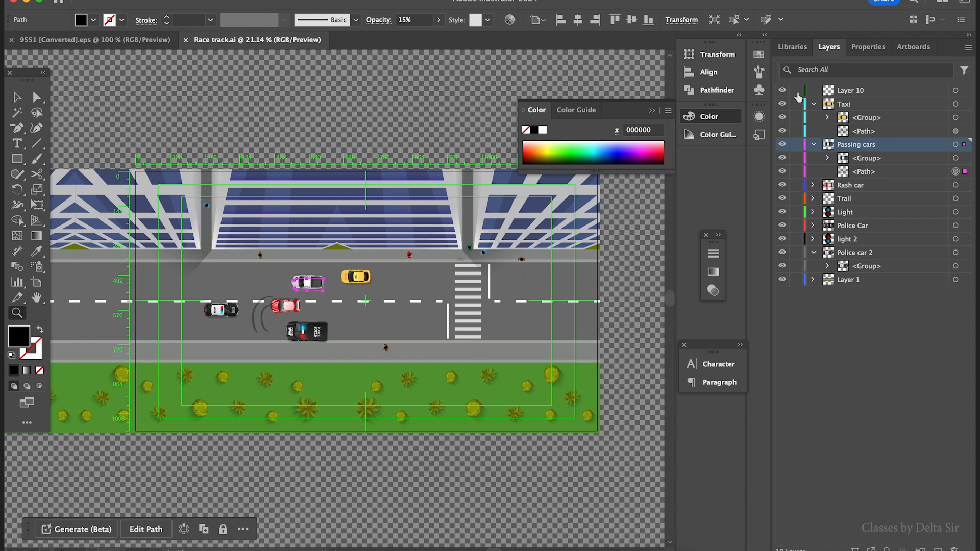
pyautogui.click(880, 91)
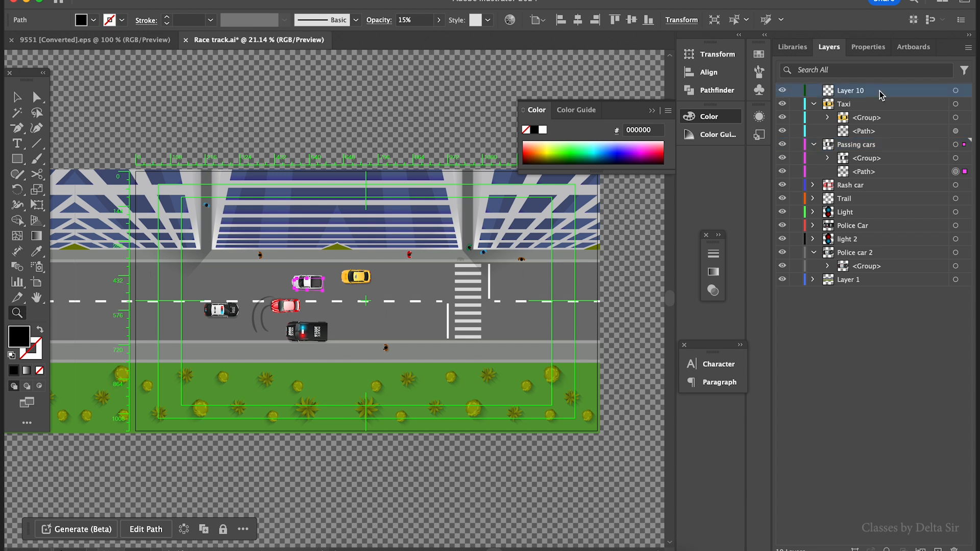
# - Draw a wavy open path with the Pen tool along the road, from the left edge to beyond the right side
pyautogui.click(18, 132)
pyautogui.click(56, 126)
pyautogui.moveTo(150, 228); pyautogui.dragTo(278, 206)
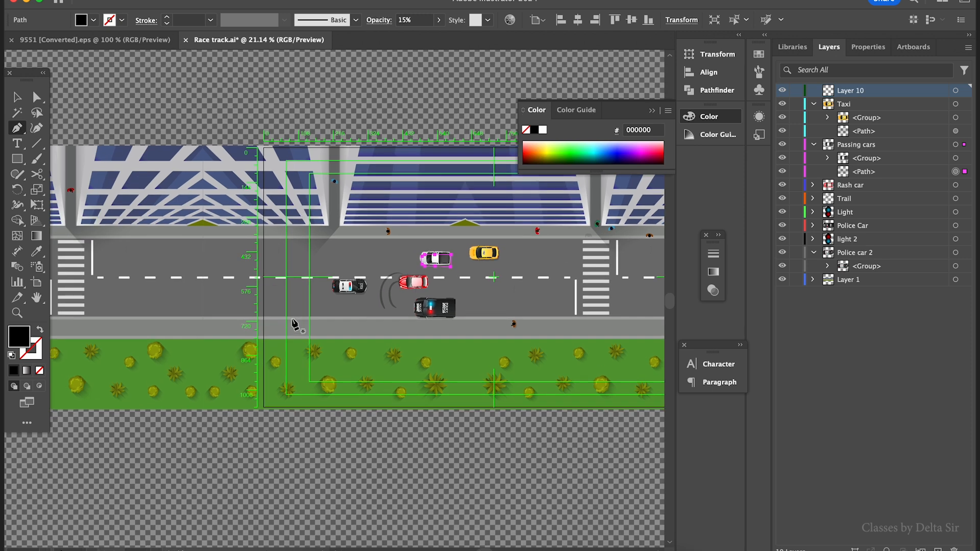
pyautogui.moveTo(206, 302); pyautogui.dragTo(165, 298)
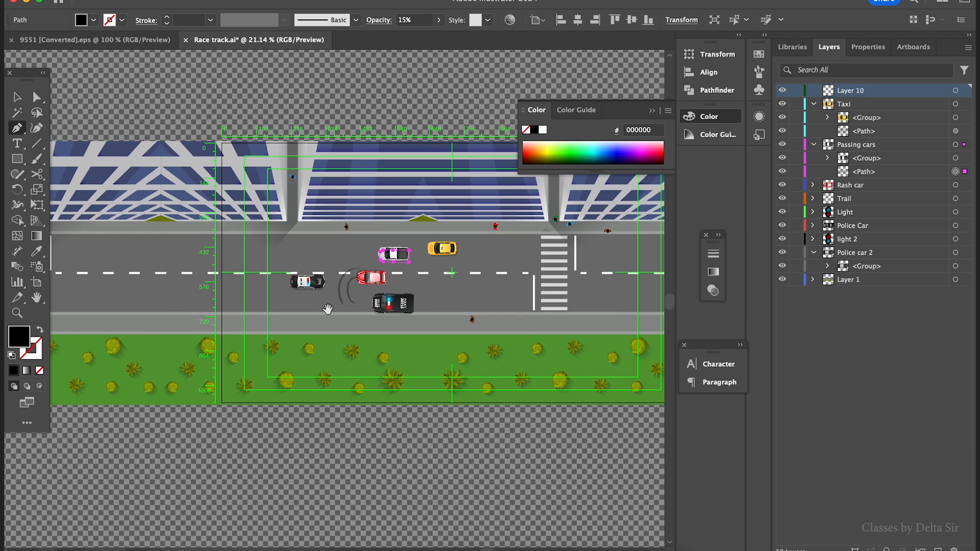
pyautogui.moveTo(330, 309); pyautogui.dragTo(297, 308)
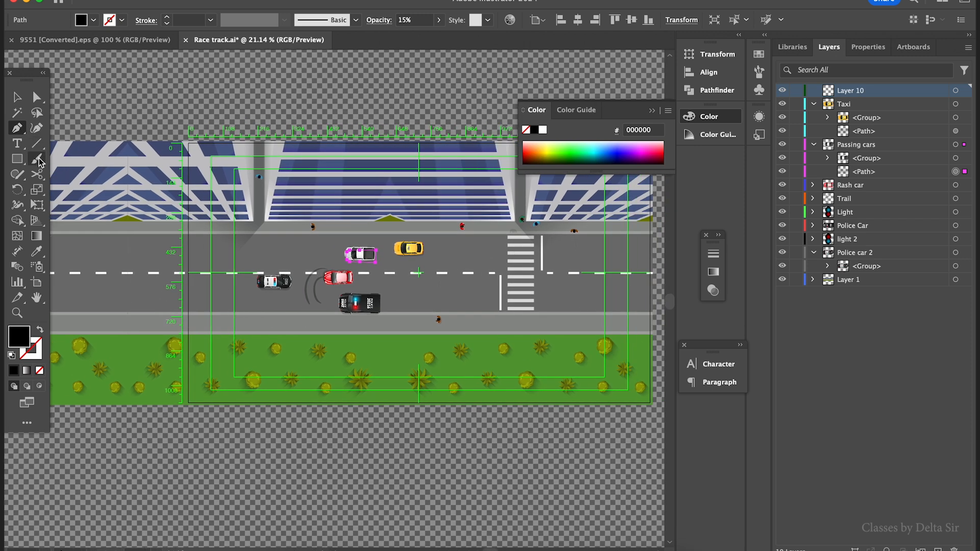
pyautogui.moveTo(252, 328); pyautogui.dragTo(134, 313)
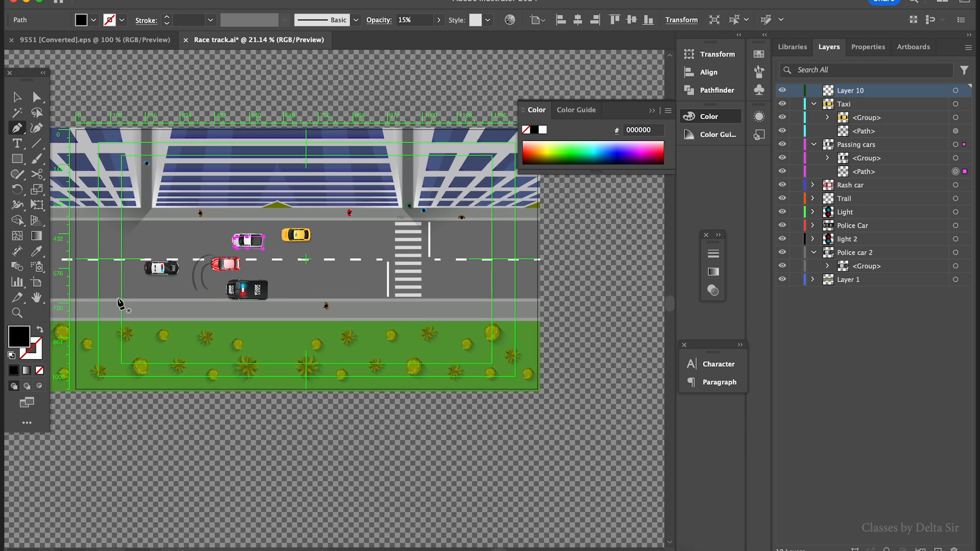
pyautogui.moveTo(88, 286); pyautogui.dragTo(123, 285)
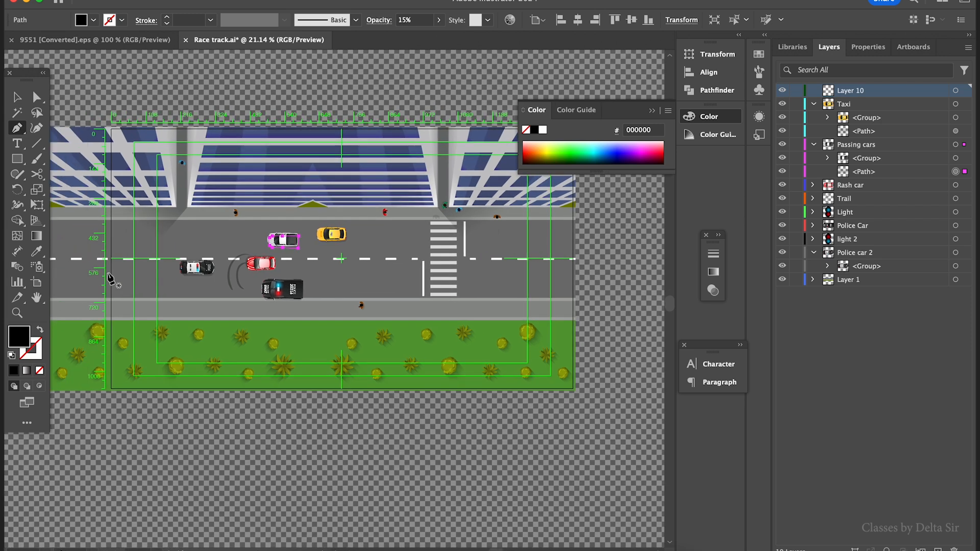
pyautogui.click(91, 277)
pyautogui.moveTo(221, 284); pyautogui.dragTo(259, 279)
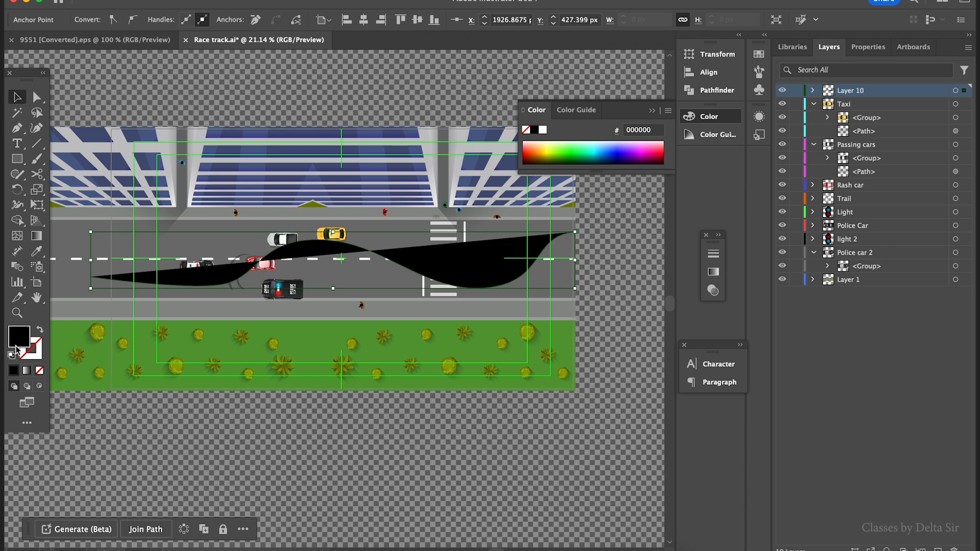
# - Swap the path's fill and stroke so it has no fill and a black stroke, then deselect it
pyautogui.click(40, 331)
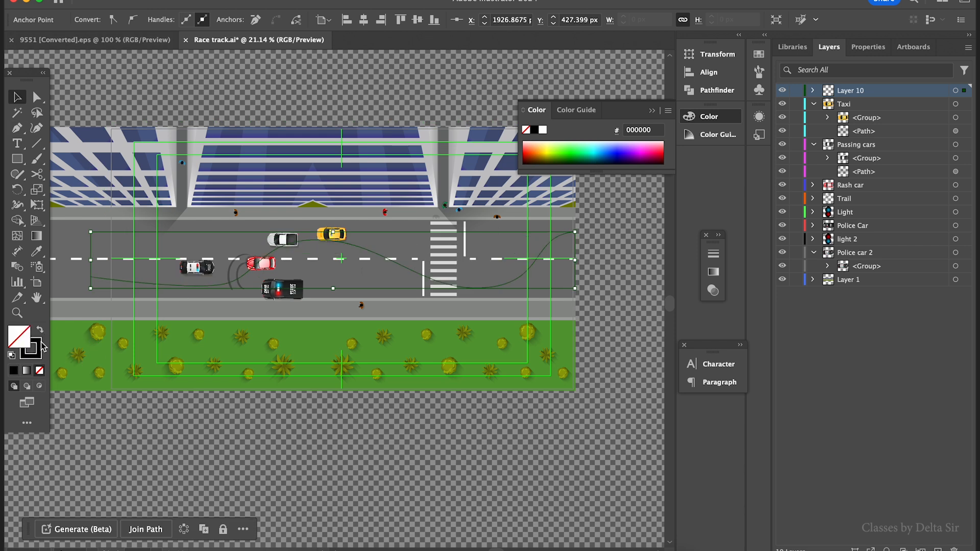
pyautogui.click(482, 357)
pyautogui.click(598, 388)
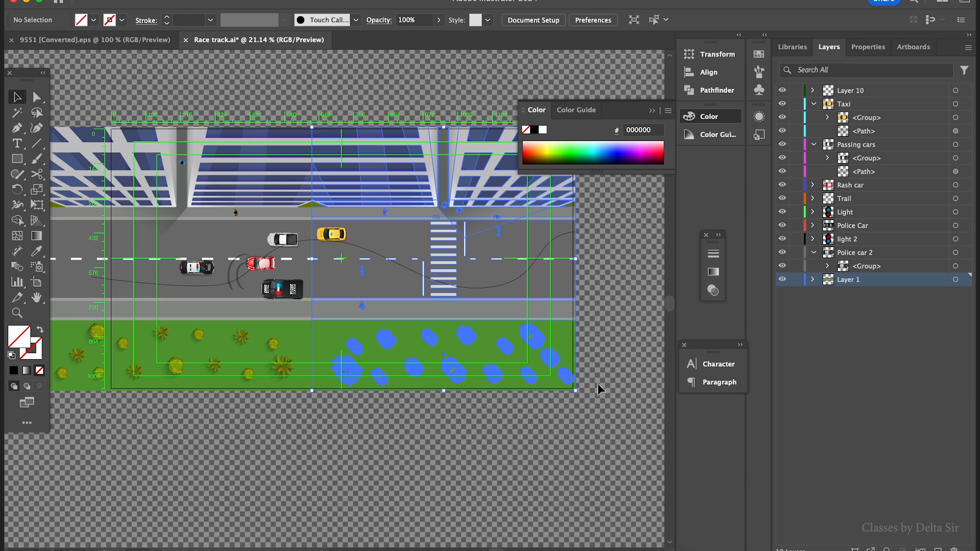
# - Copy the drawn path and paste it into the Way 3 layer's Position at the start of the timeline
pyautogui.click(547, 247)
pyautogui.press('super+shift+b')
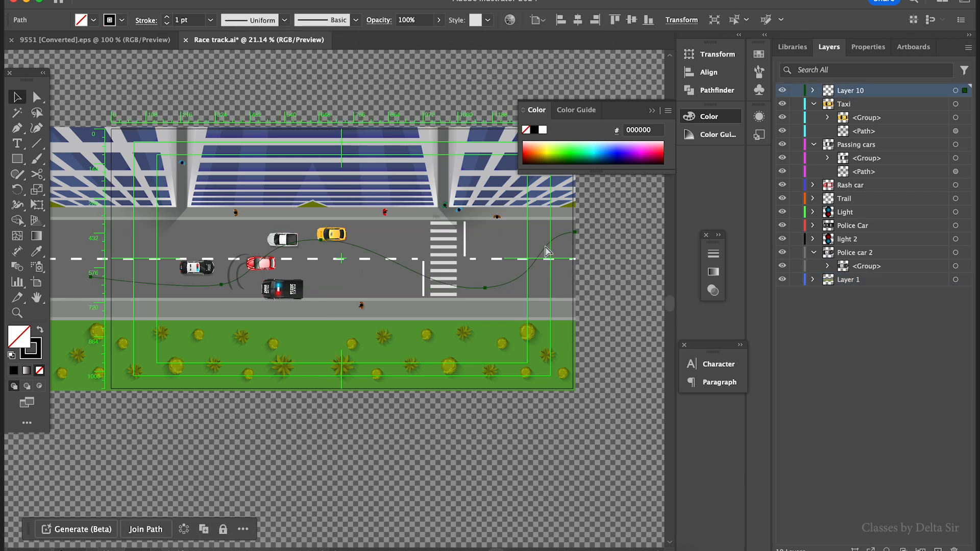
pyautogui.press('super+shift+b')
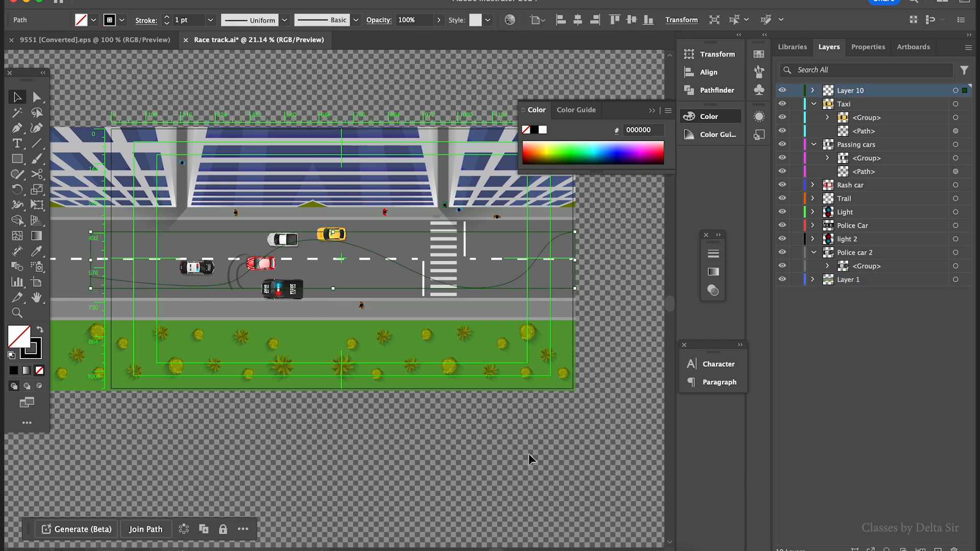
pyautogui.click(531, 549)
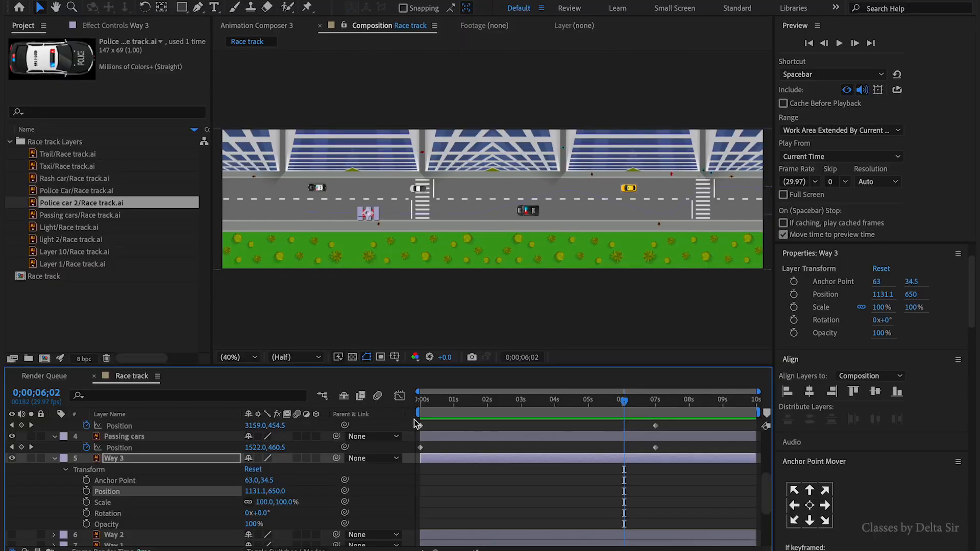
pyautogui.press('Home')
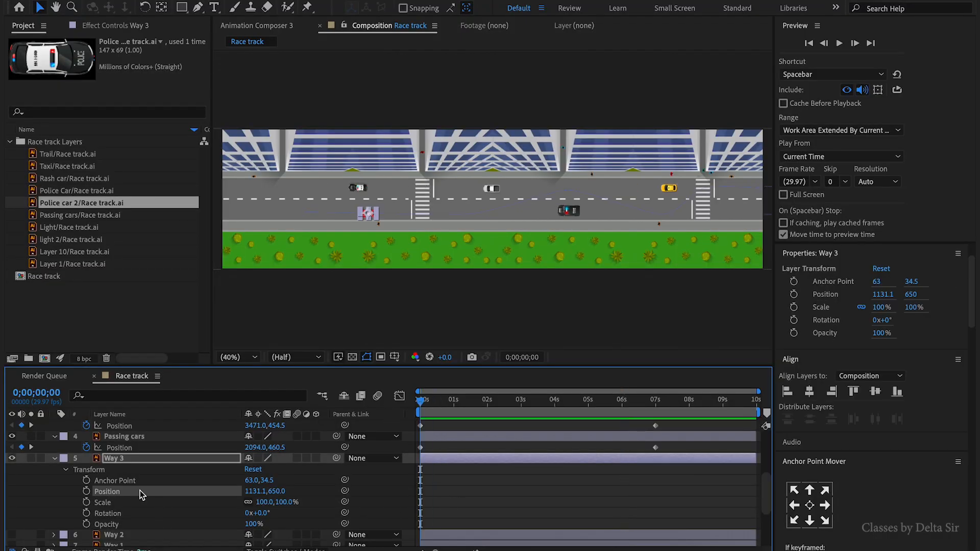
pyautogui.hotkey('ctrl', 'v')
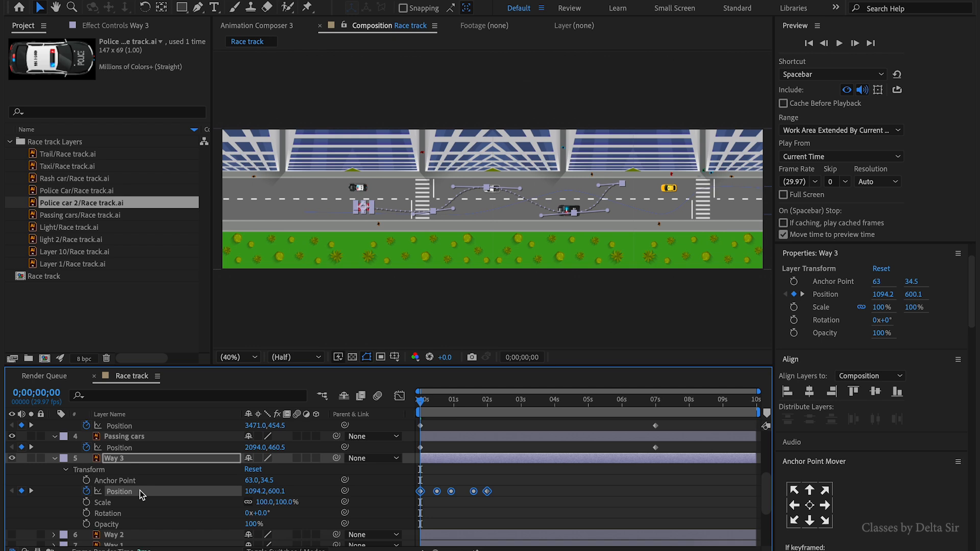
# - Preview the Way 3 car following the pasted path and return to the start
pyautogui.click(495, 471)
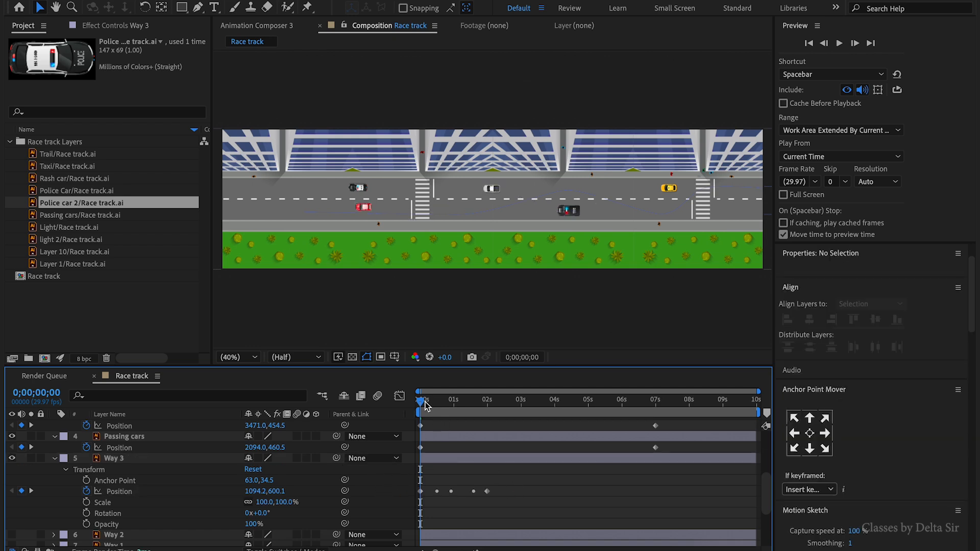
pyautogui.press('space')
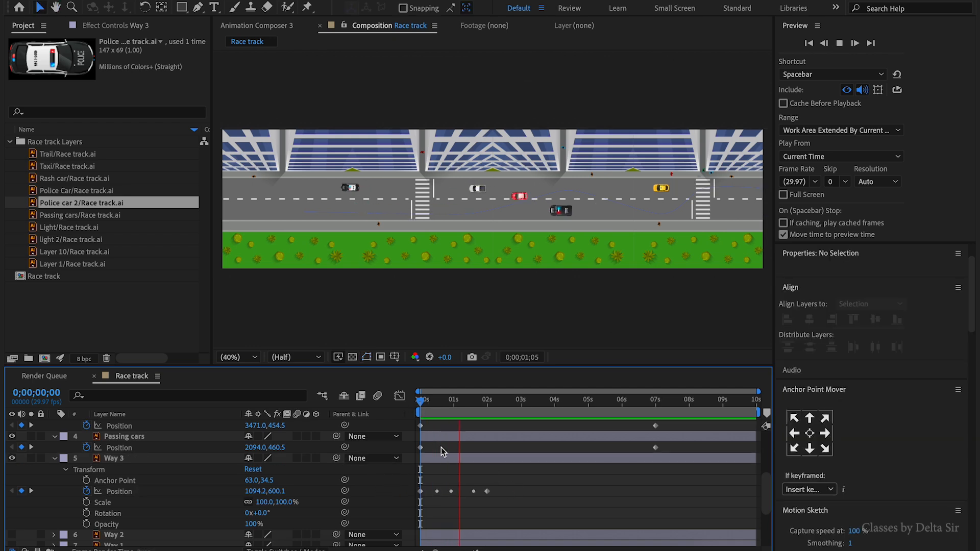
pyautogui.press('space')
pyautogui.moveTo(484, 402); pyautogui.dragTo(417, 411)
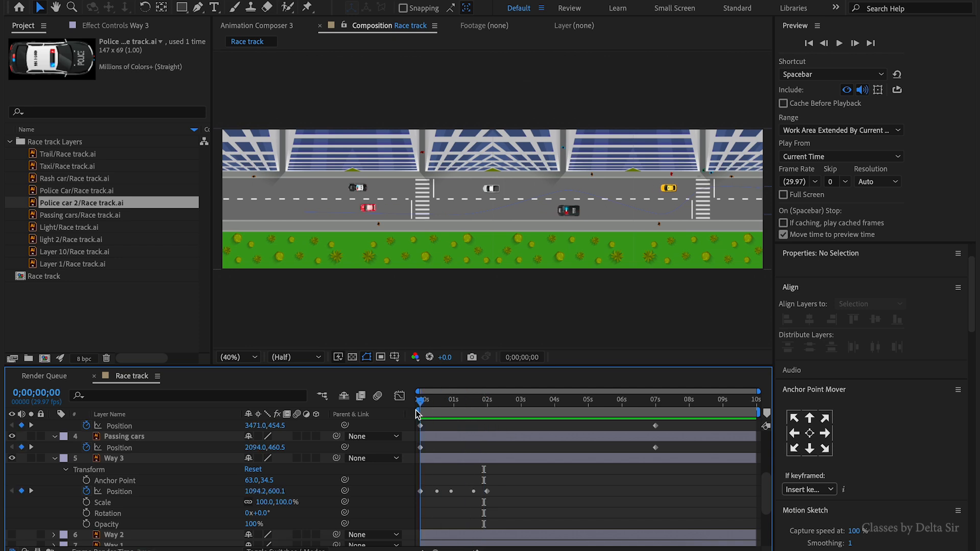
# - Zoom out in Illustrator to review the drawn path across the whole artboard
pyautogui.click(137, 495)
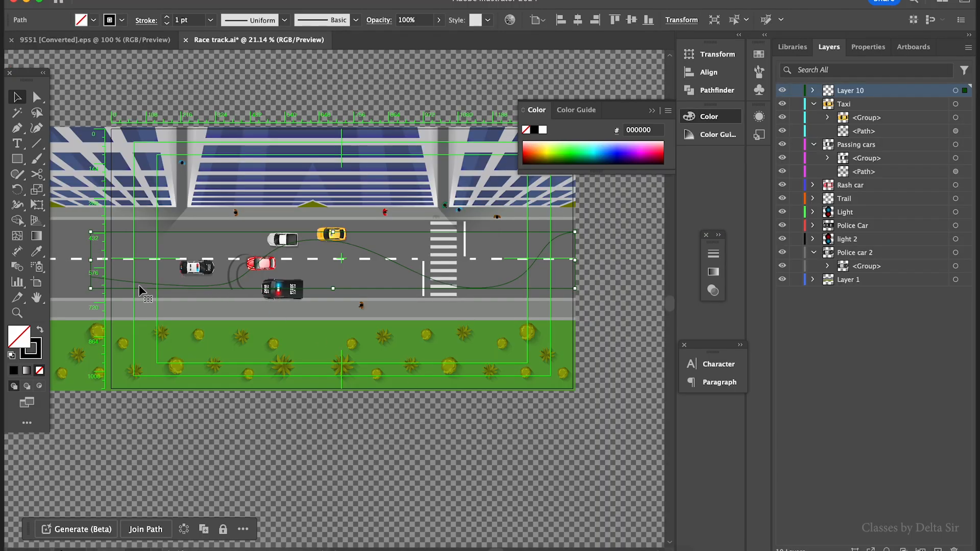
pyautogui.press('super+minus')
pyautogui.press('super+minus')
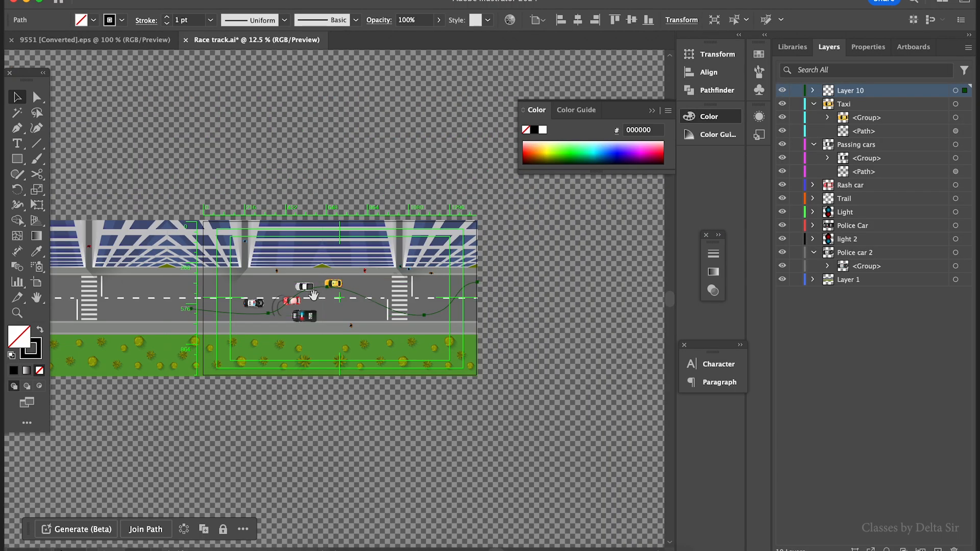
pyautogui.moveTo(313, 295); pyautogui.dragTo(482, 317)
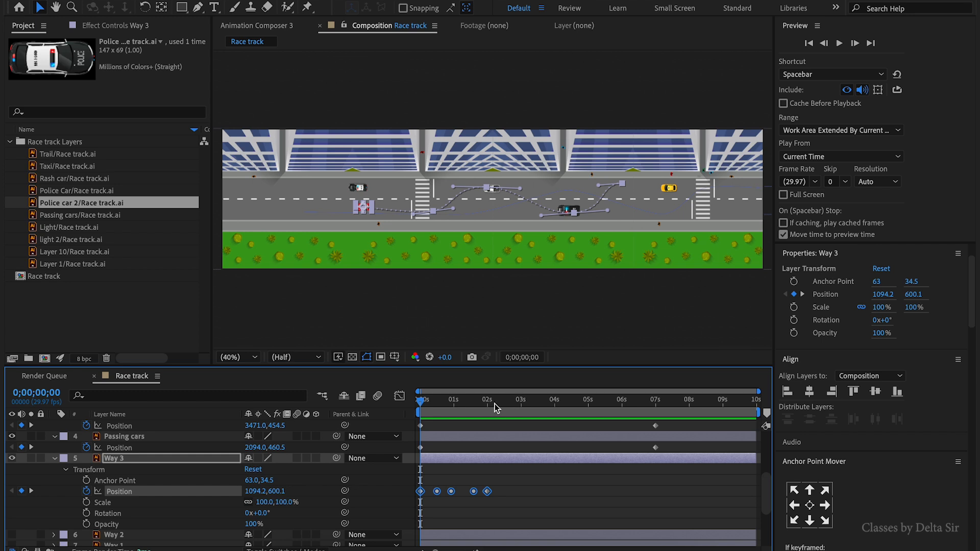
# - Inspect the timing of Way 3's Position keyframes by zooming the timeline in and out
pyautogui.moveTo(428, 403); pyautogui.dragTo(434, 407)
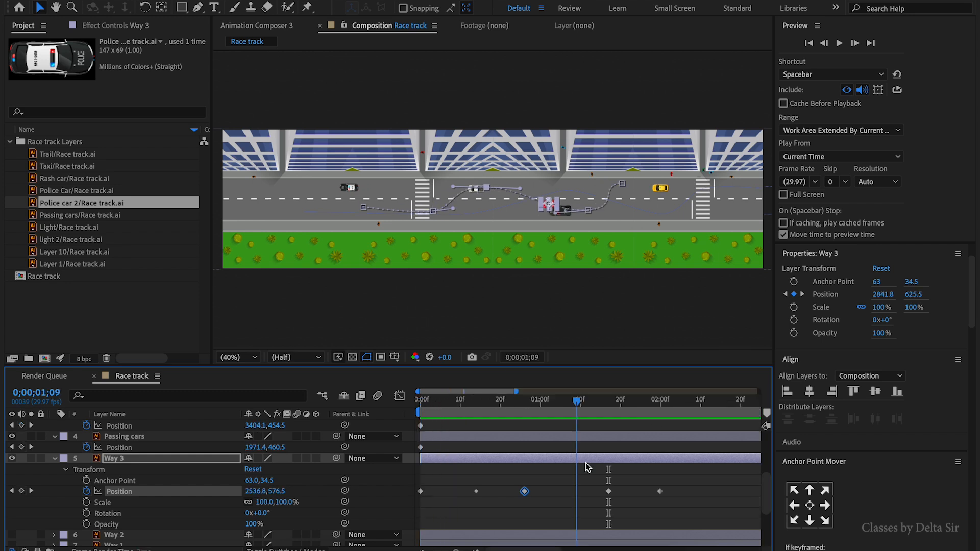
pyautogui.moveTo(585, 463); pyautogui.dragTo(414, 489)
pyautogui.click(574, 489)
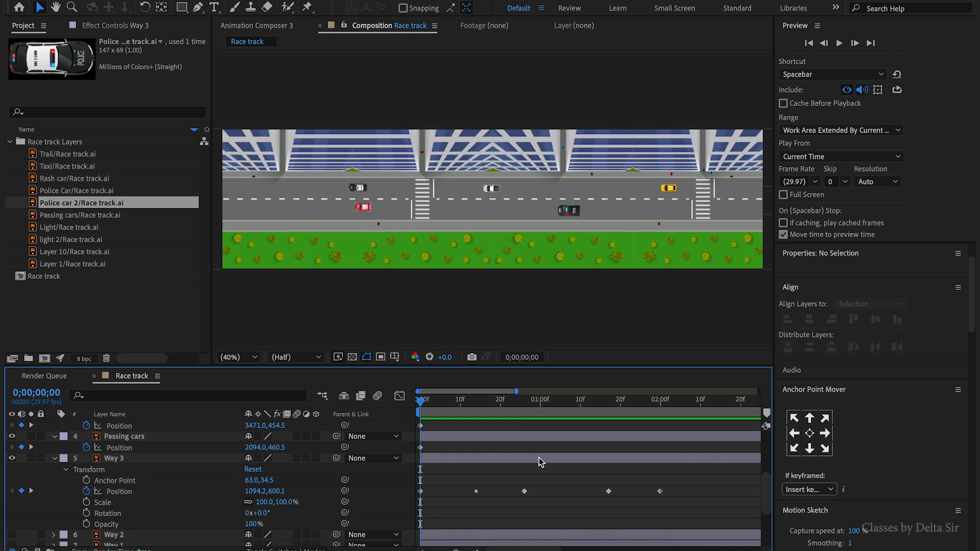
pyautogui.press('-')
pyautogui.press('-')
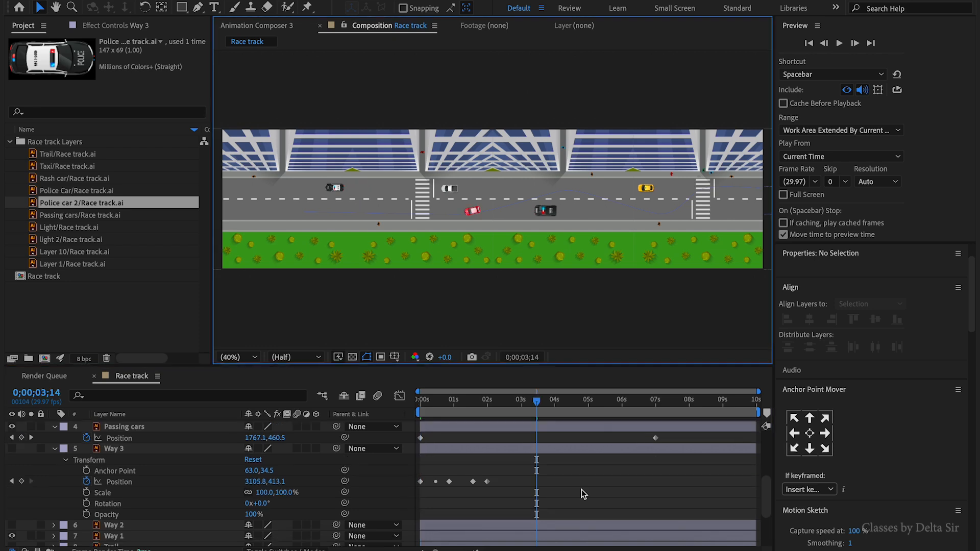
# - Collapse the open layers and project folder, then create a new composition
pyautogui.click(55, 427)
pyautogui.click(120, 339)
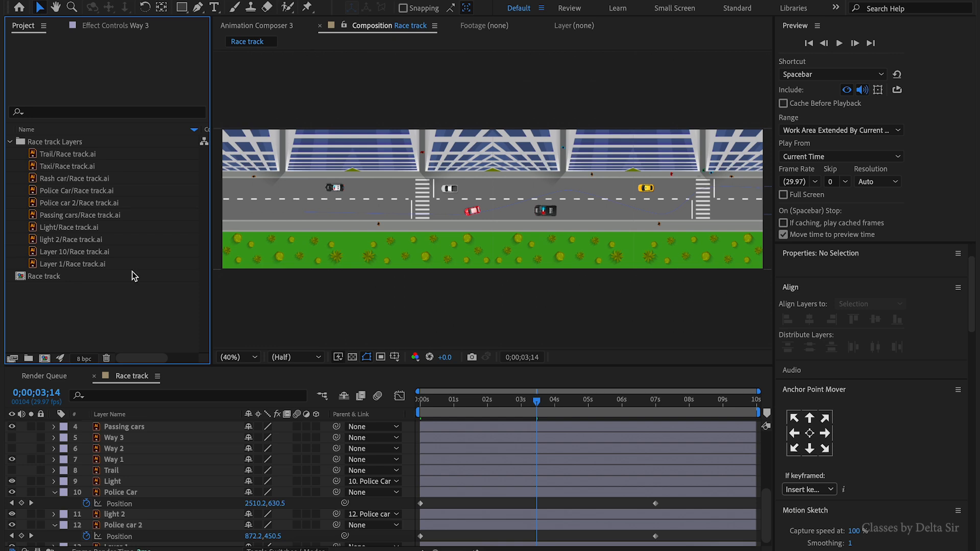
pyautogui.click(10, 142)
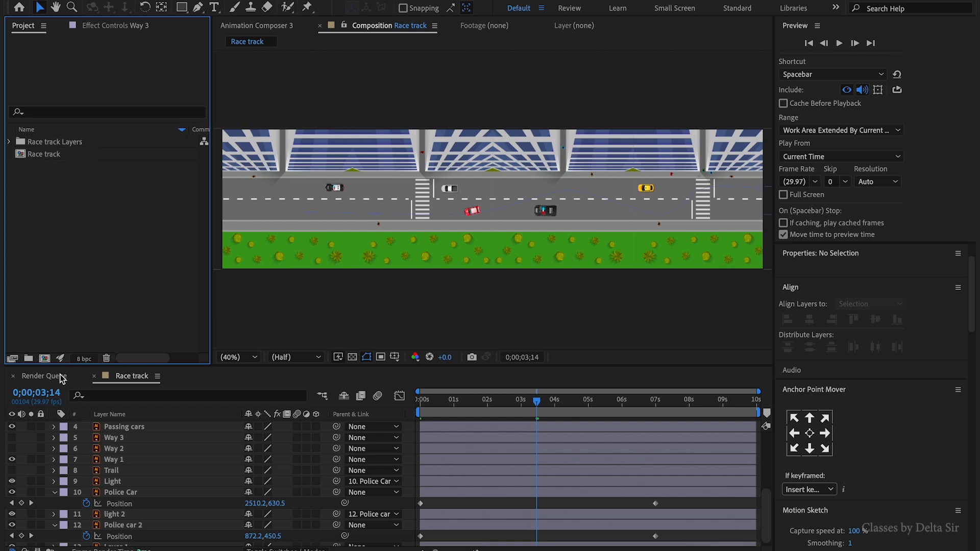
pyautogui.click(45, 359)
pyautogui.click(506, 107)
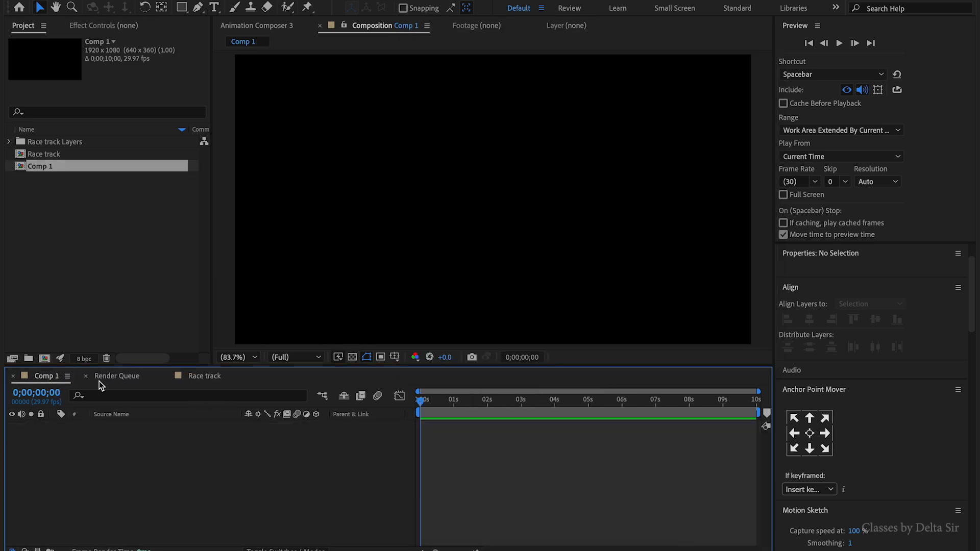
# - Nest the Race track composition into the new composition and align it to the composition's right edge
pyautogui.click(60, 154)
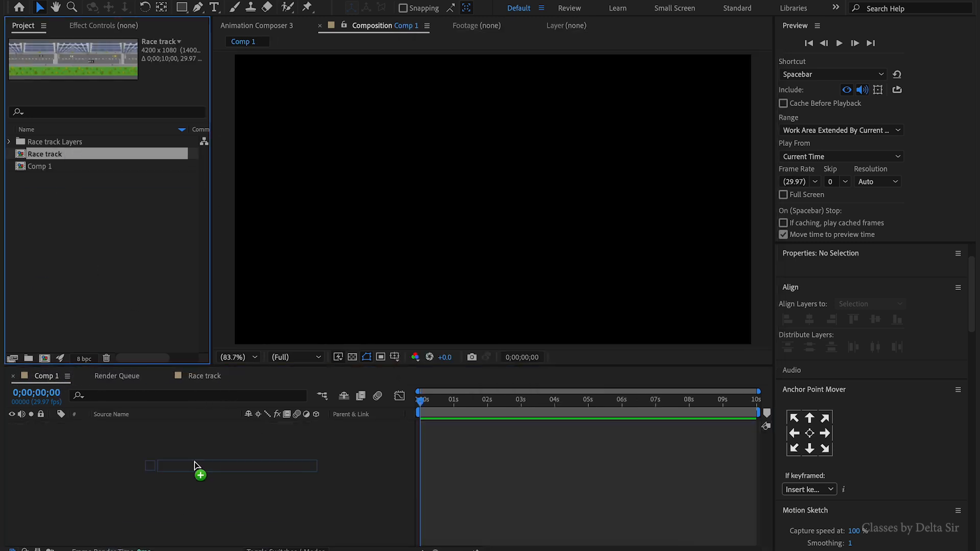
pyautogui.moveTo(196, 465); pyautogui.dragTo(197, 466)
pyautogui.moveTo(478, 401); pyautogui.dragTo(440, 403)
pyautogui.scroll(-2, 611, 210)
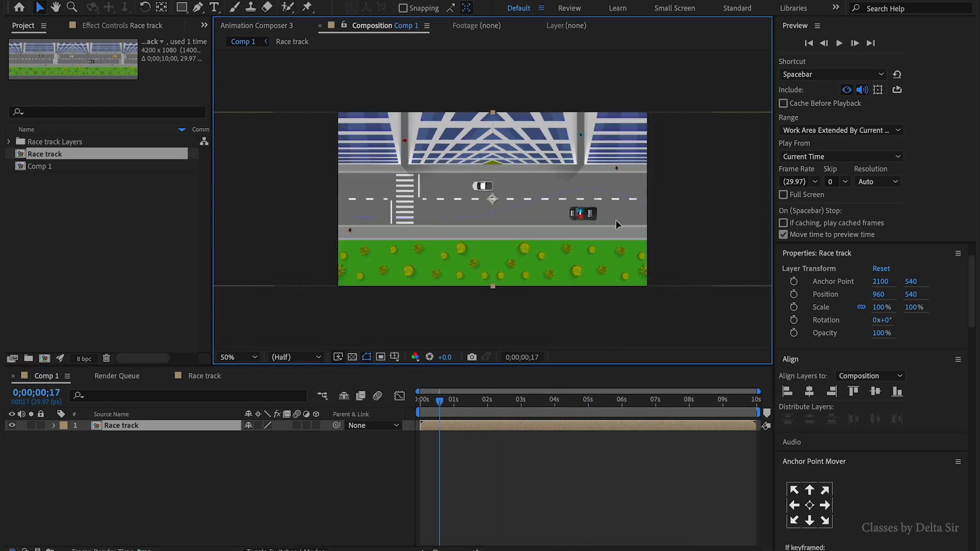
pyautogui.click(832, 392)
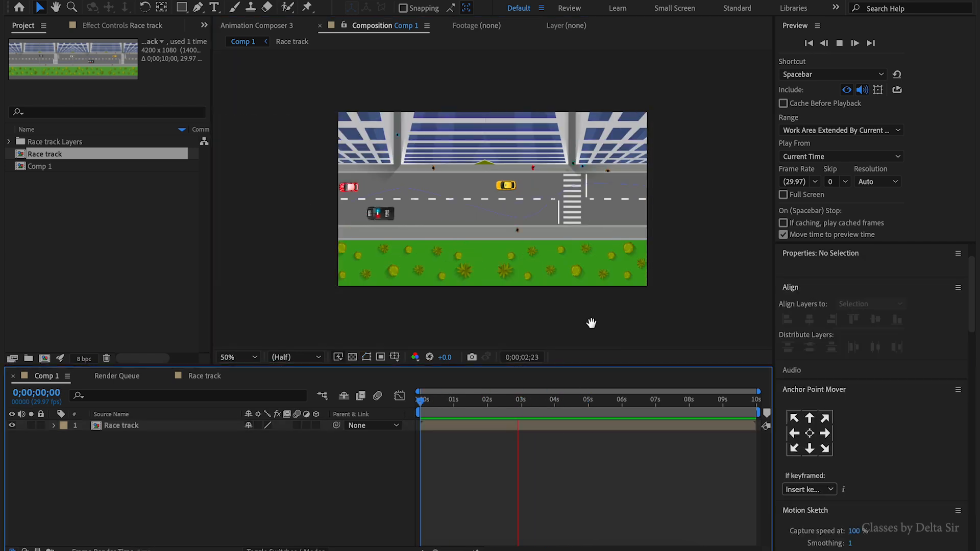
# - Preview the nested composition's animation
pyautogui.press('space')
pyautogui.moveTo(443, 400); pyautogui.dragTo(419, 402)
pyautogui.press('space')
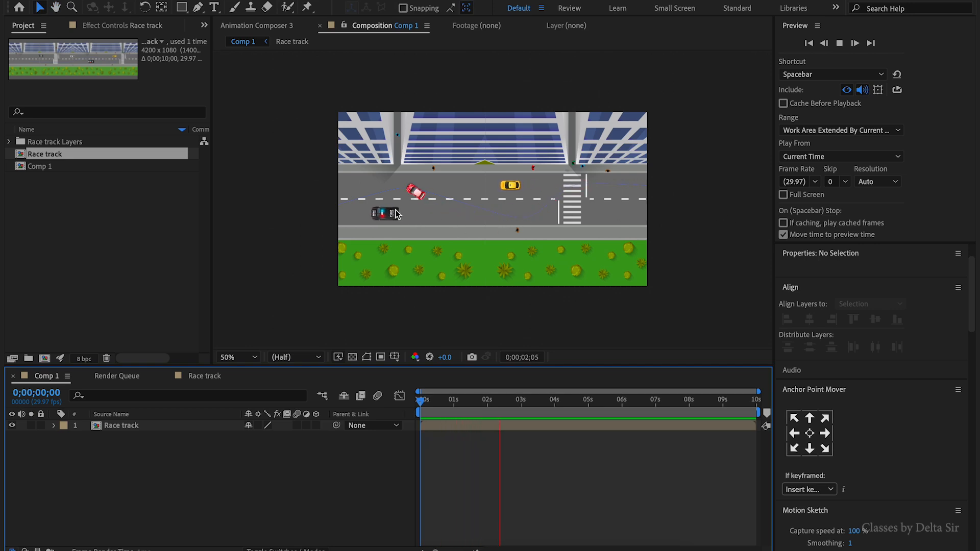
pyautogui.press('space')
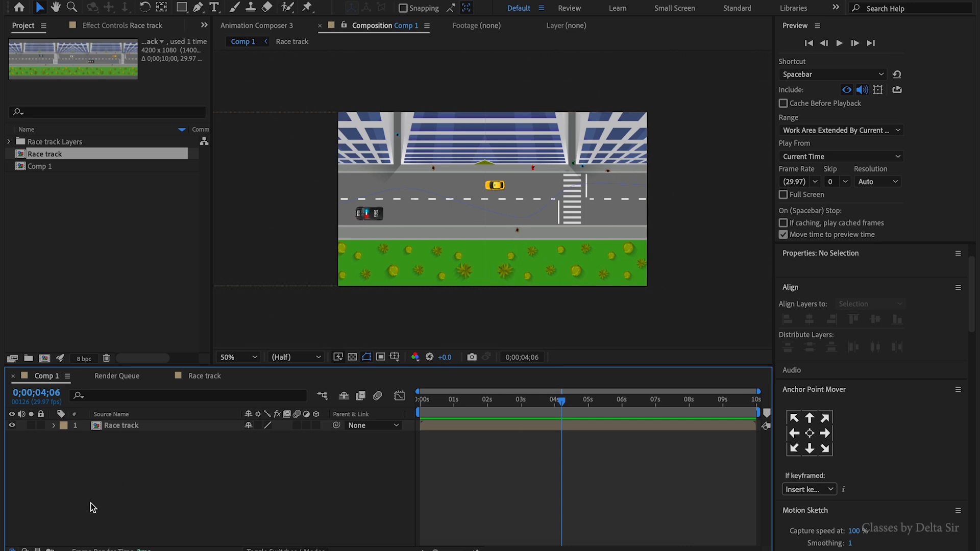
# - Keyframe the Race track layer's Position at -180,540 at the start and 2059,540 at 0;00;07;01
pyautogui.press('Home')
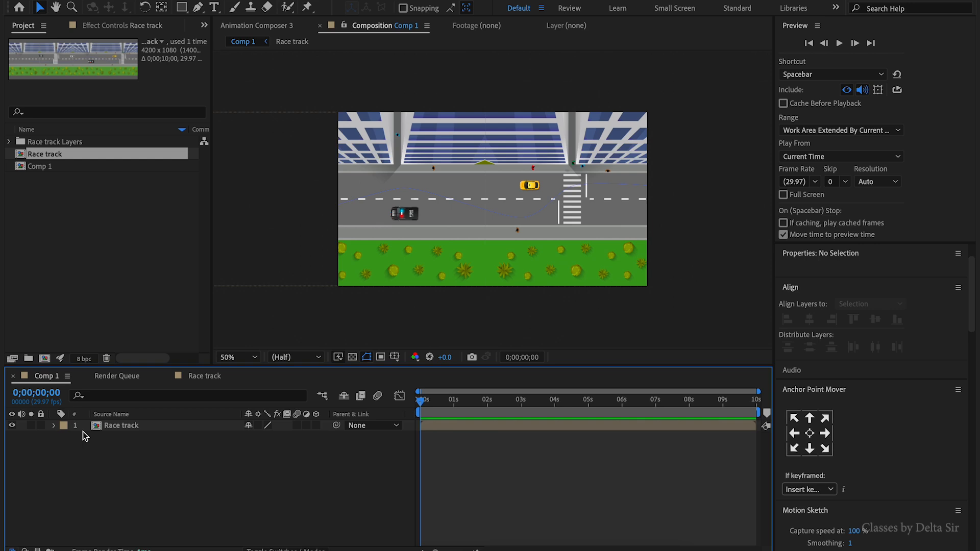
pyautogui.click(114, 428)
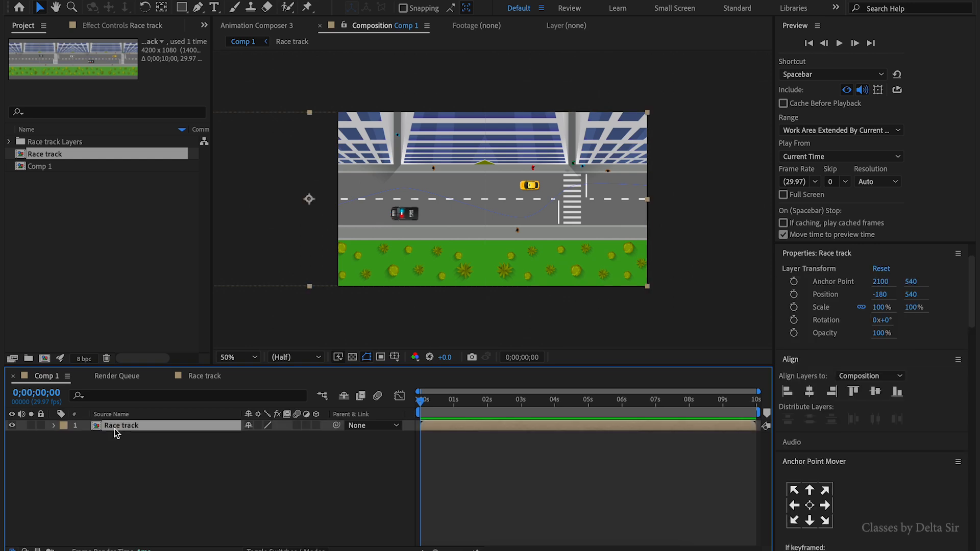
pyautogui.click(53, 428)
pyautogui.click(86, 458)
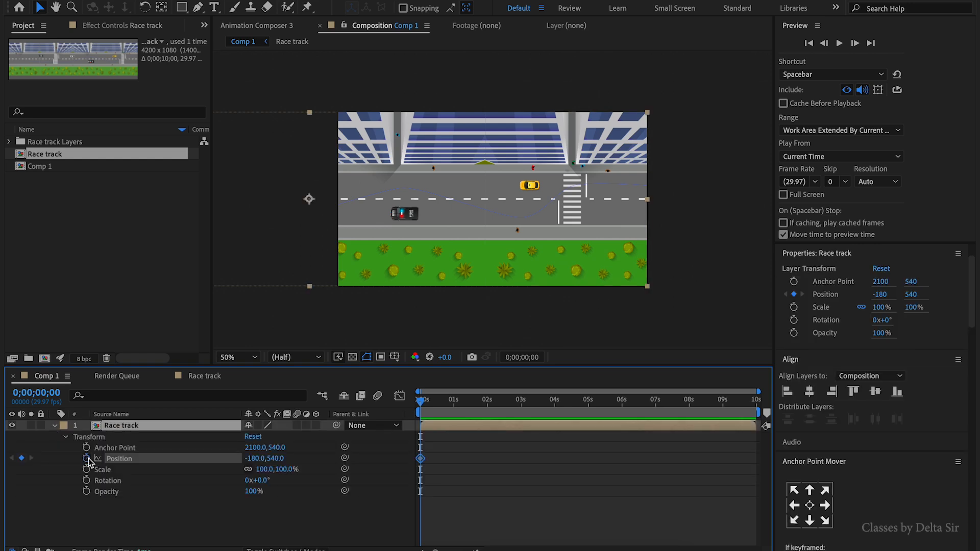
pyautogui.moveTo(421, 421); pyautogui.dragTo(656, 417)
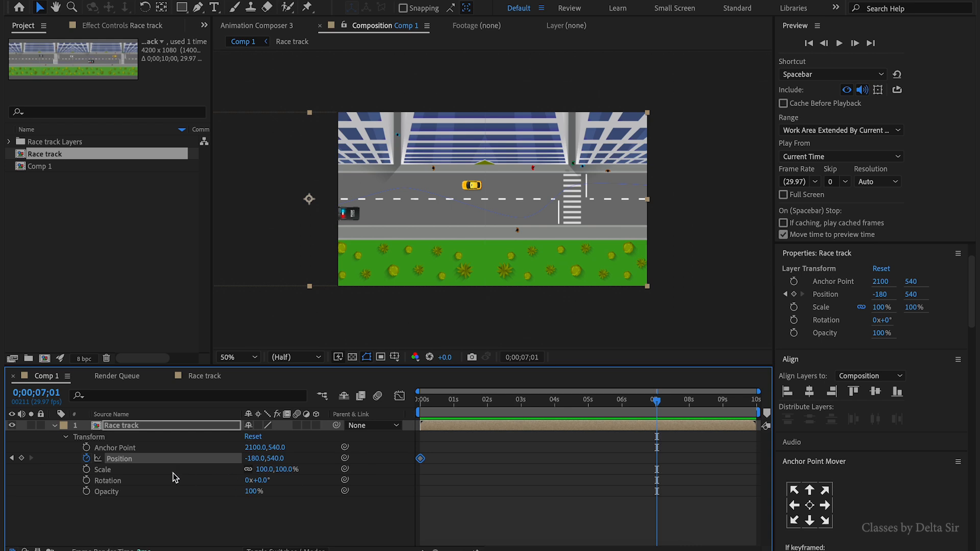
pyautogui.moveTo(253, 462); pyautogui.dragTo(715, 481)
pyautogui.moveTo(256, 462); pyautogui.dragTo(461, 465)
pyautogui.moveTo(254, 462); pyautogui.dragTo(831, 465)
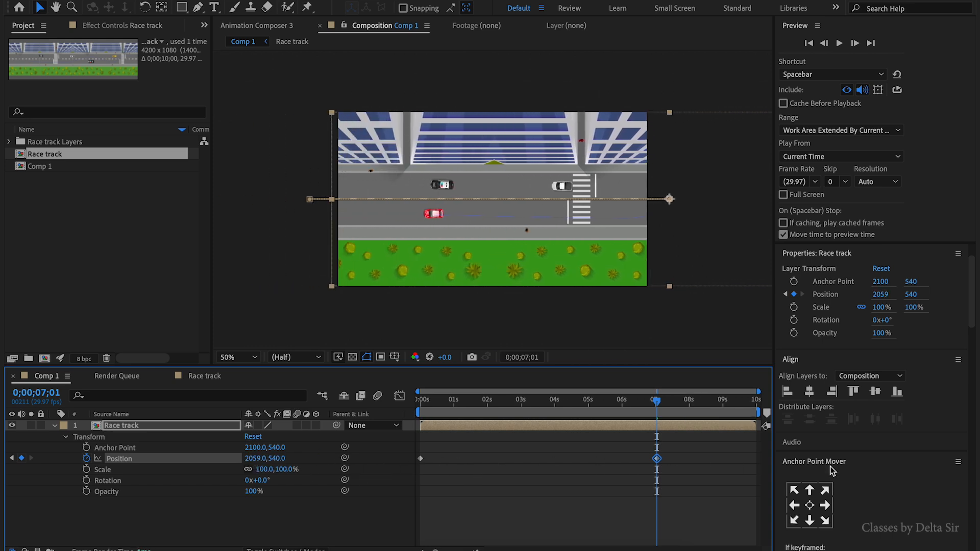
# - Preview the panning animation of the nested race track from the start
pyautogui.press('Home')
pyautogui.press('space')
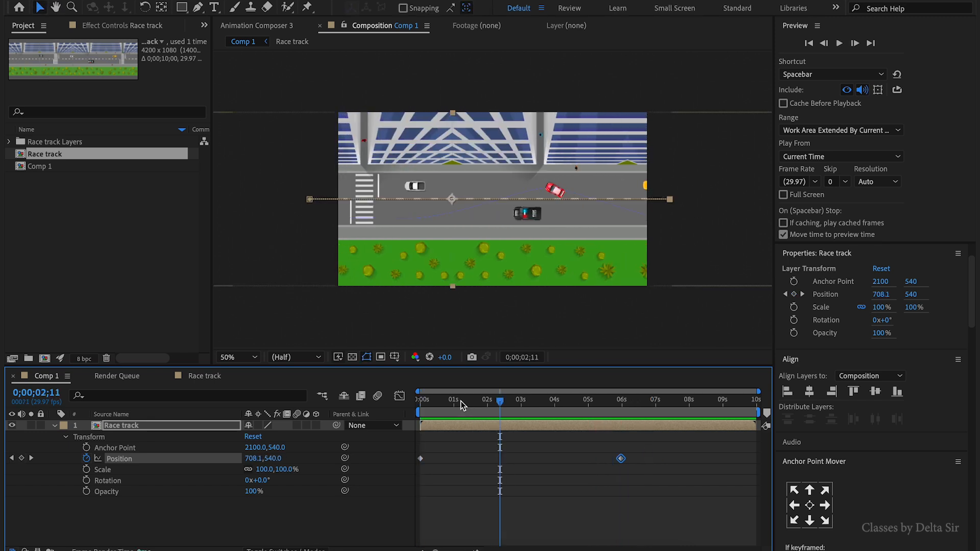
pyautogui.press('space')
# - Move the first Position keyframe to about 1 second in and preview the pan again
pyautogui.moveTo(421, 459); pyautogui.dragTo(449, 458)
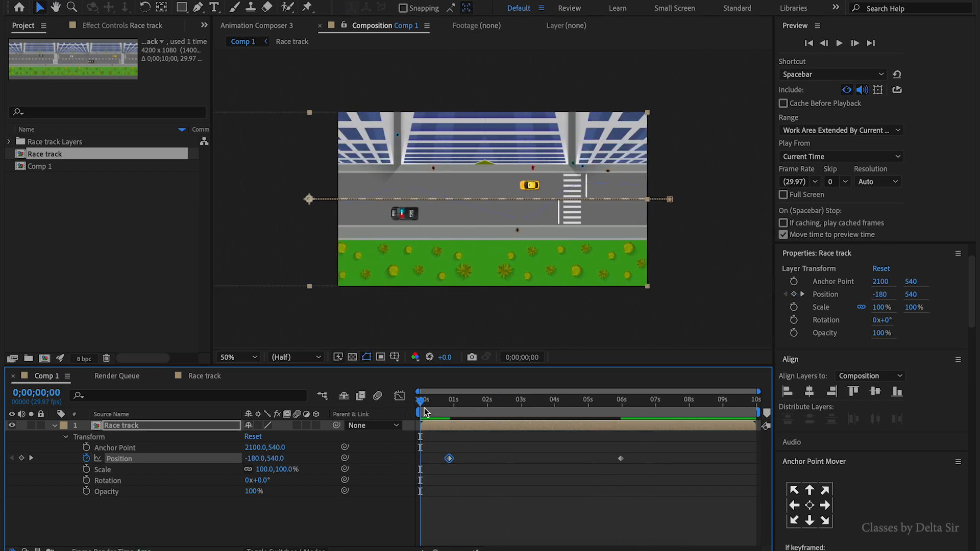
pyautogui.moveTo(423, 406); pyautogui.dragTo(450, 416)
pyautogui.moveTo(450, 459); pyautogui.dragTo(463, 461)
pyautogui.press('Home')
pyautogui.press('space')
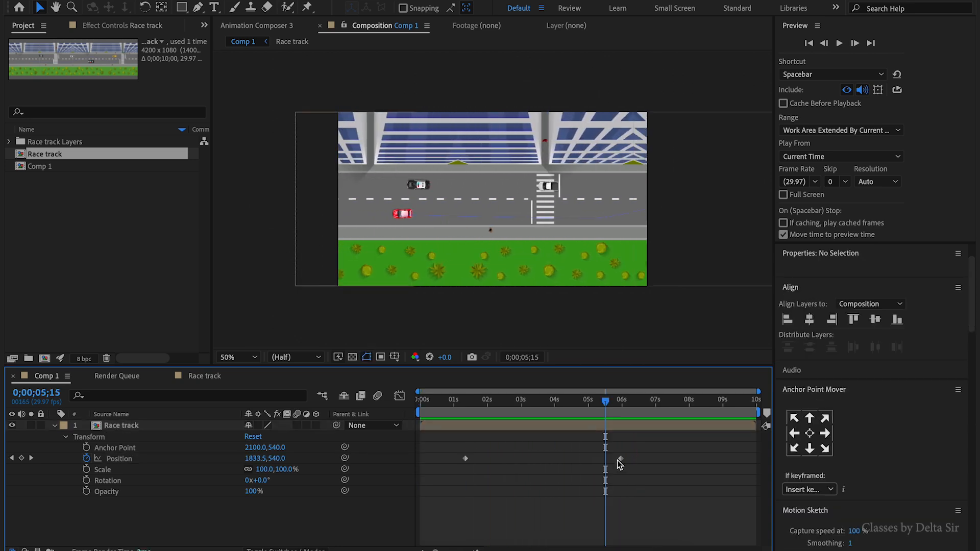
# - Move the last Position keyframe earlier to 0;00;05;22 and preview the pan
pyautogui.moveTo(620, 459); pyautogui.dragTo(605, 458)
pyautogui.moveTo(606, 403); pyautogui.dragTo(528, 404)
pyautogui.press('space')
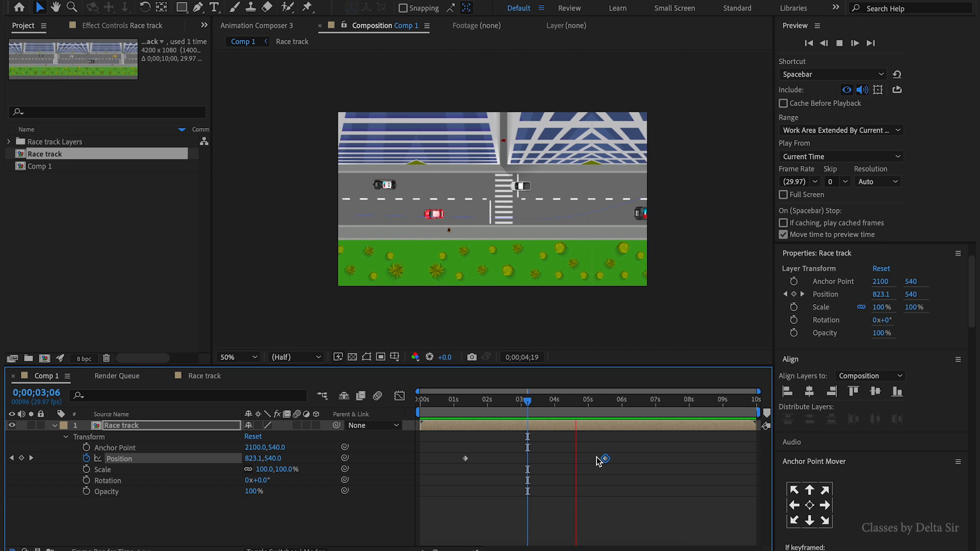
# - Open the Race track composition to inspect the Way 1 layer's keyframes, then return to Comp 1
pyautogui.click(611, 424)
pyautogui.doubleClick(612, 425)
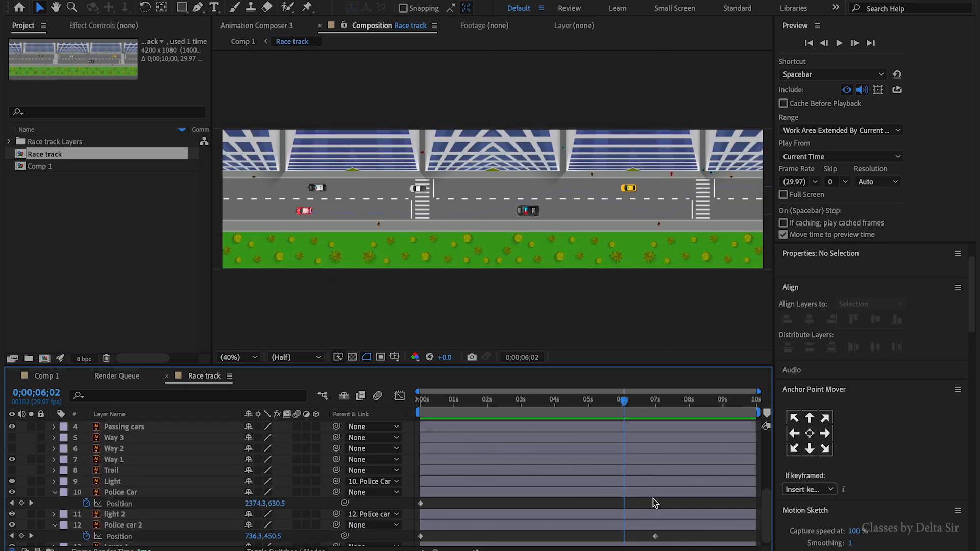
pyautogui.scroll(-1, 654, 499)
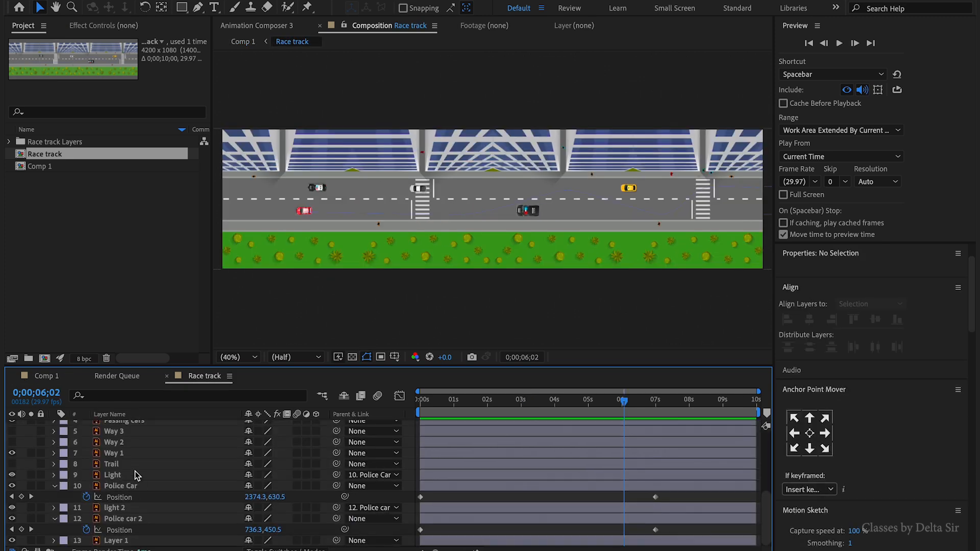
pyautogui.click(113, 454)
pyautogui.press('u')
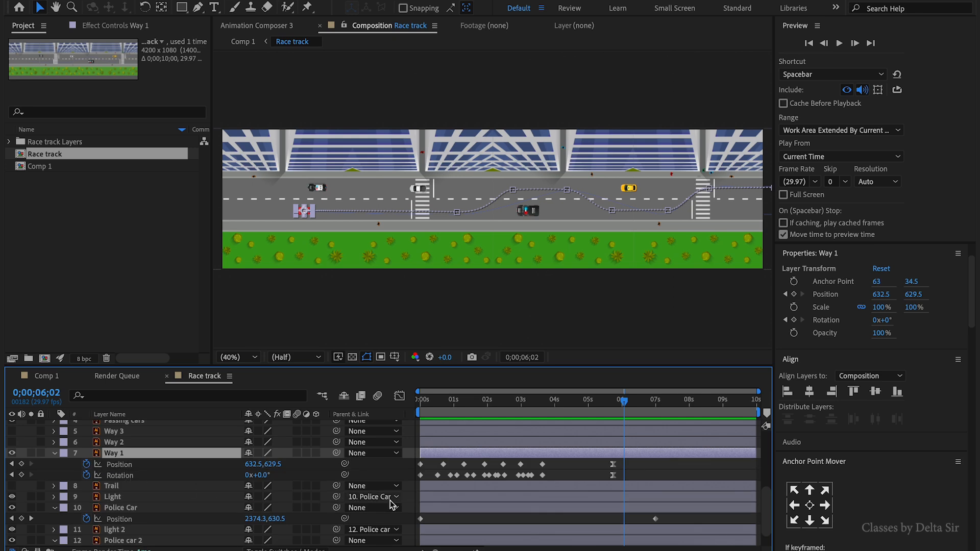
pyautogui.click(11, 476)
pyautogui.click(45, 377)
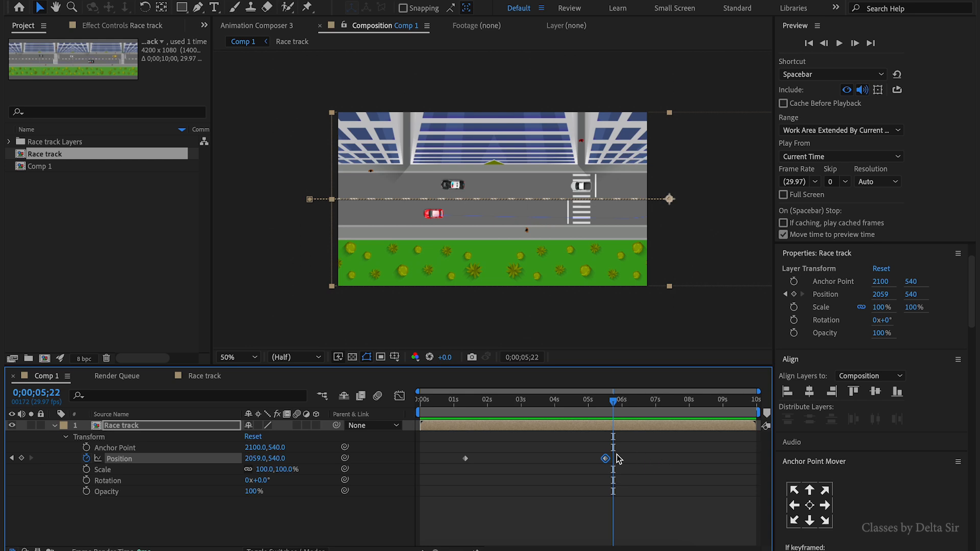
# - Apply Easy Ease to both Position keyframes of the Race track layer and preview the pan
pyautogui.moveTo(607, 462); pyautogui.dragTo(614, 465)
pyautogui.moveTo(614, 464)
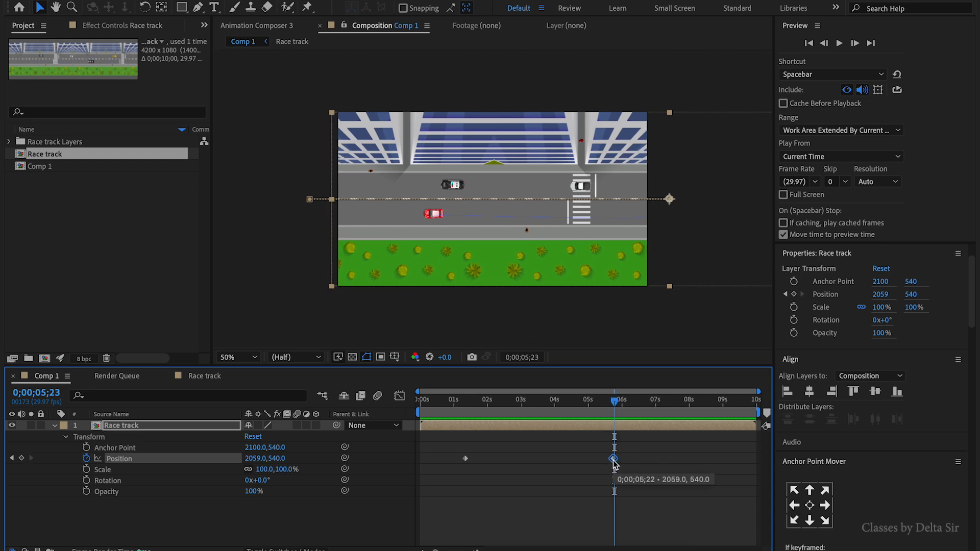
pyautogui.press('F9')
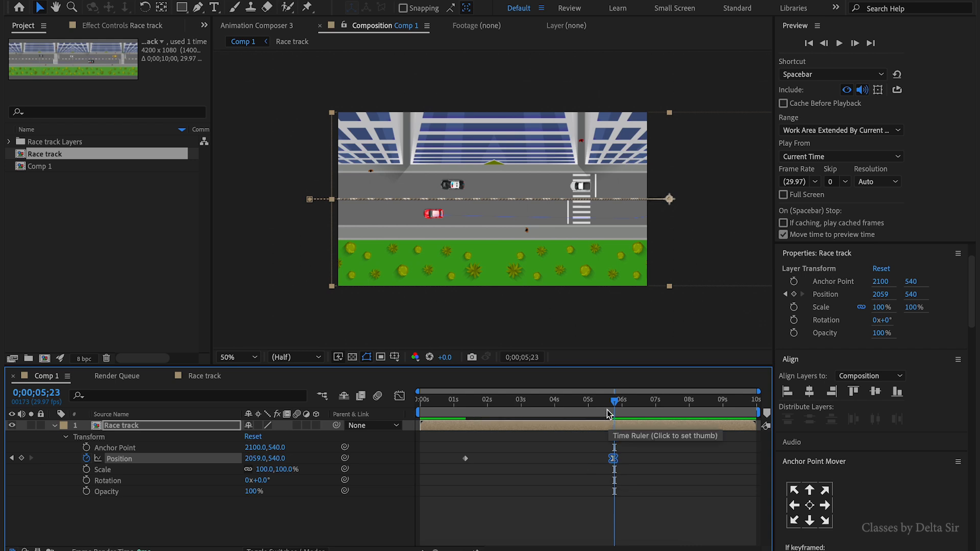
pyautogui.click(516, 413)
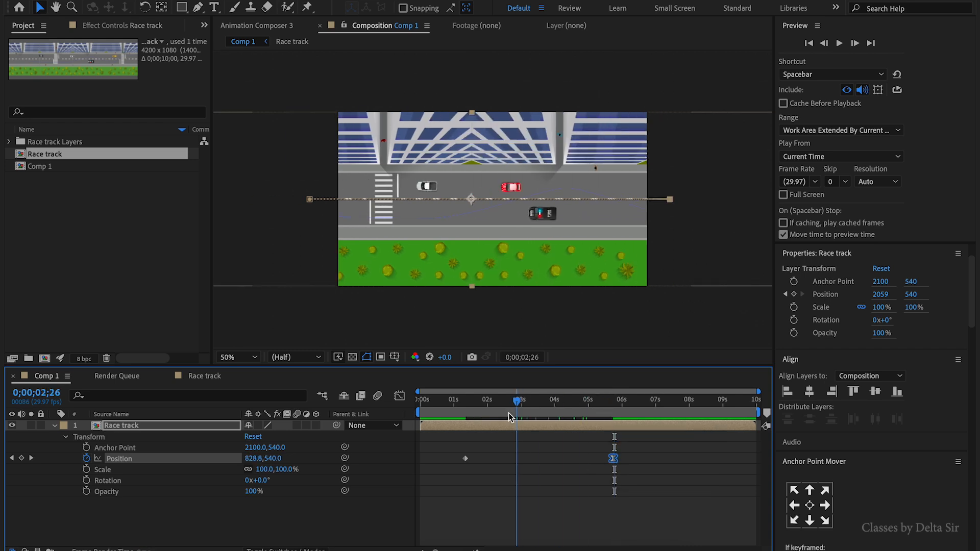
pyautogui.moveTo(509, 413); pyautogui.dragTo(453, 417)
pyautogui.click(467, 460)
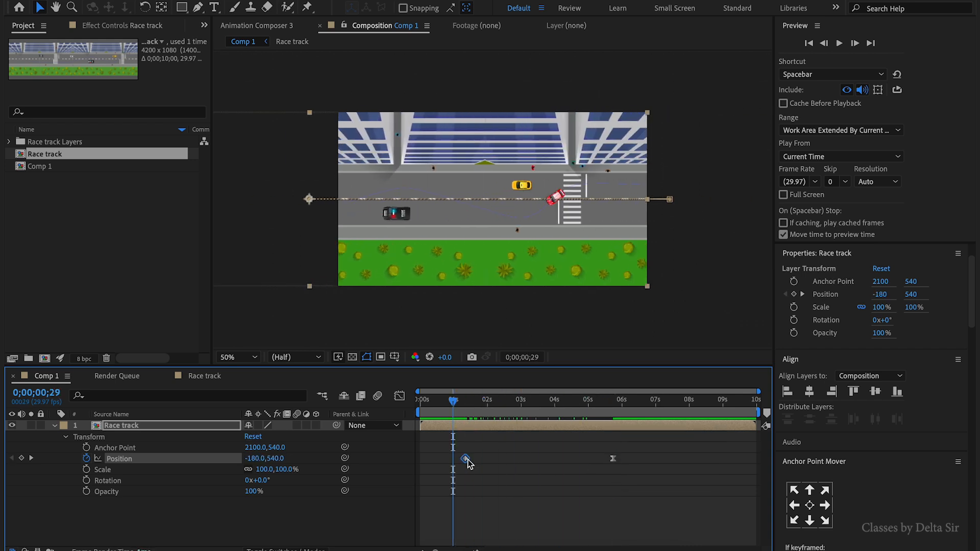
pyautogui.press('space')
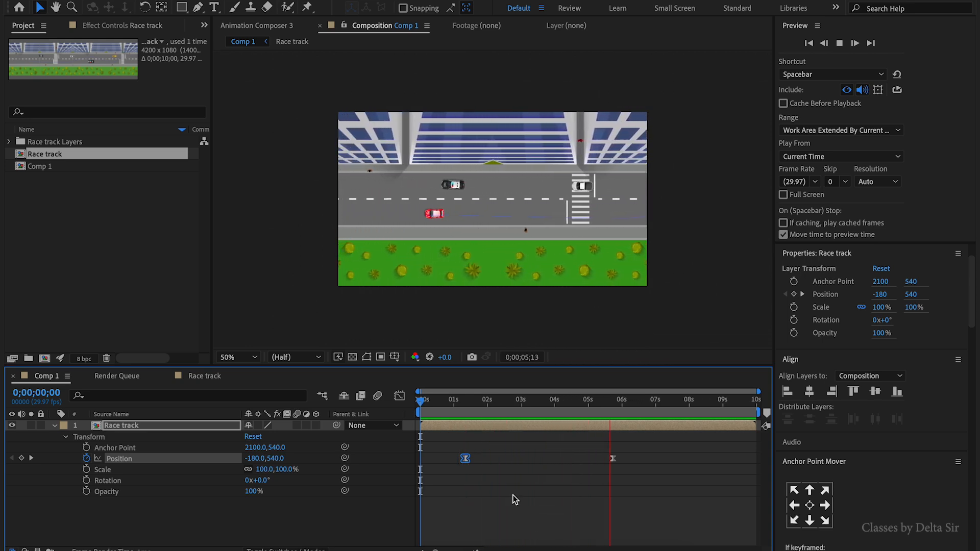
pyautogui.press('space')
# - In the Race track composition, enable motion blur for the Way 1 car layer
pyautogui.doubleClick(519, 431)
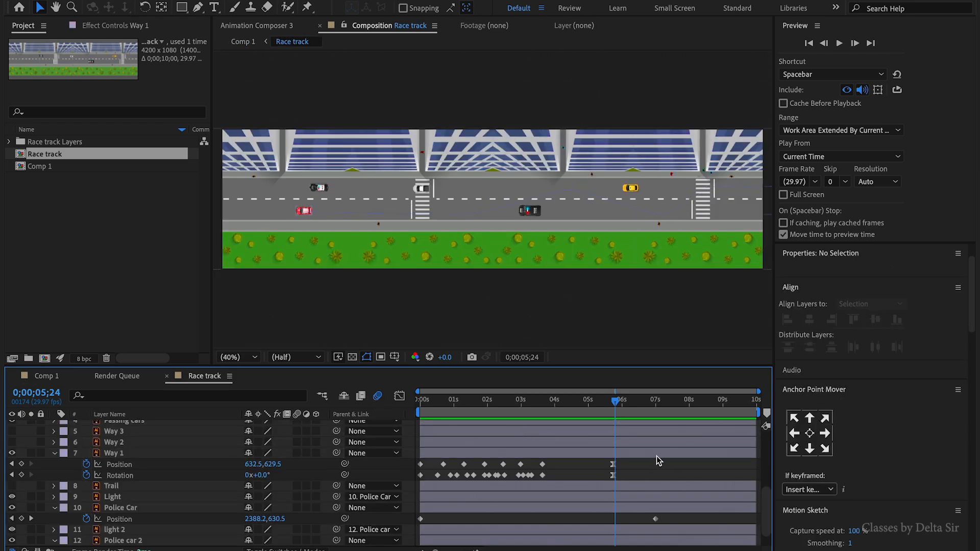
pyautogui.click(32, 454)
pyautogui.click(33, 455)
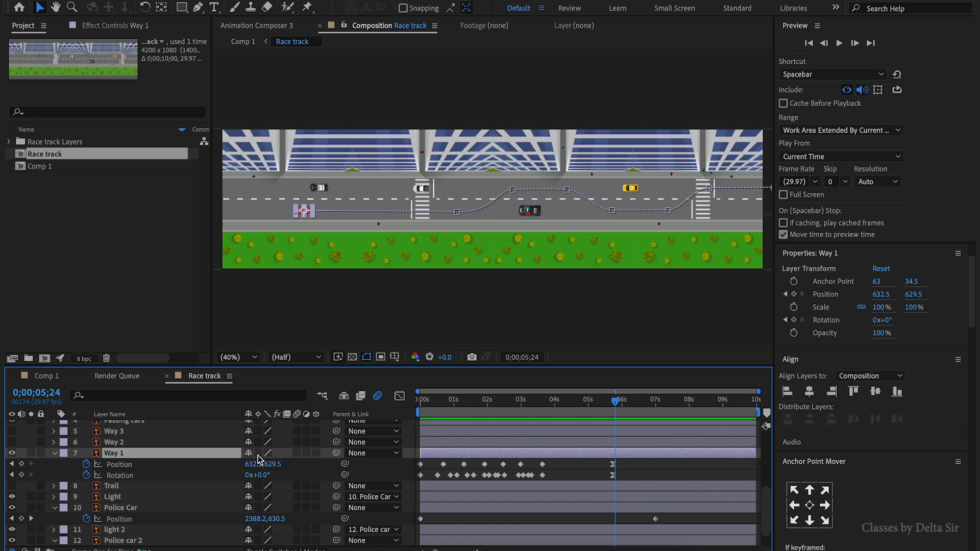
pyautogui.click(295, 454)
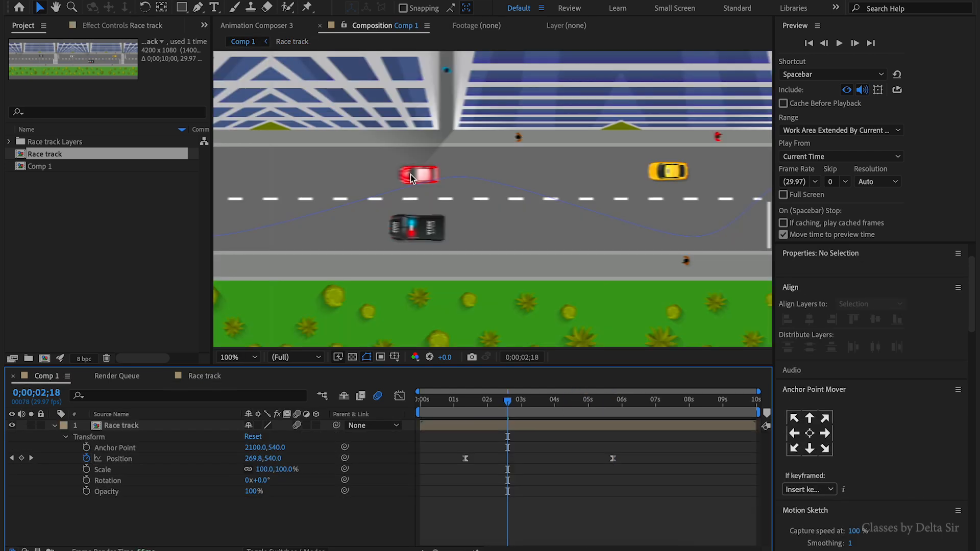
# - Zoom in on Comp 1 and preview the motion-blurred cars
pyautogui.scroll(3, 410, 174)
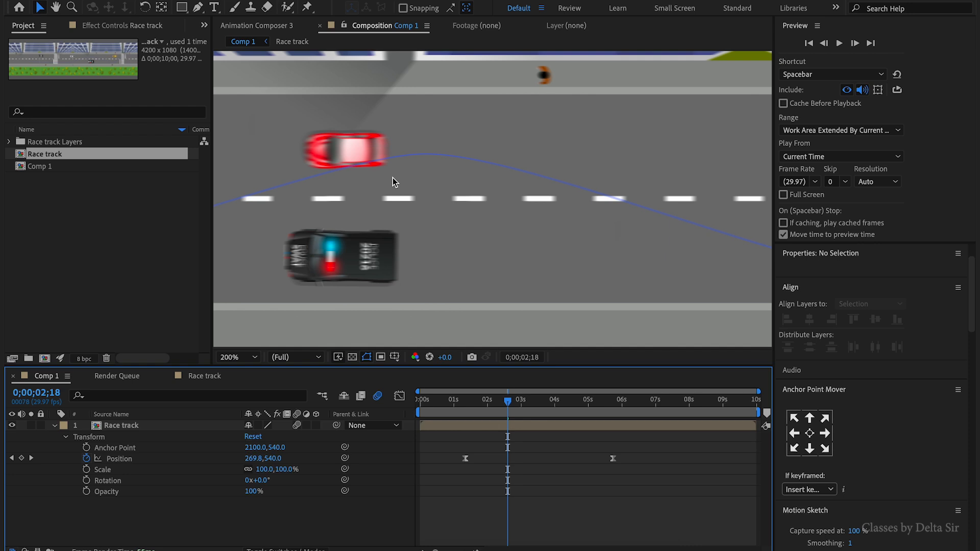
pyautogui.hotkey('shift', '/')
pyautogui.press('space')
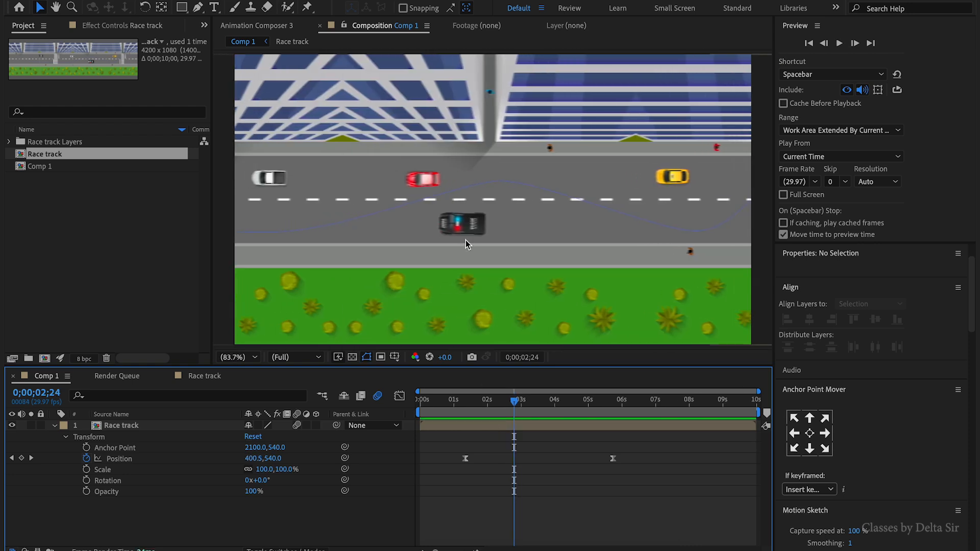
# - Open the Race track composition, select the police car's Light layer and set its Frequency (per Second) slider to 3.00
pyautogui.doubleClick(523, 427)
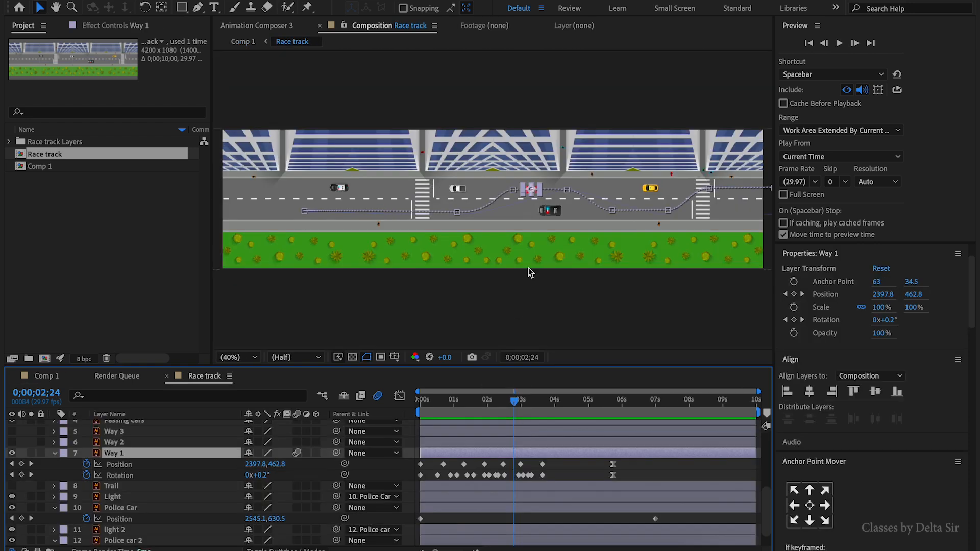
pyautogui.click(560, 216)
pyautogui.scroll(2, 562, 232)
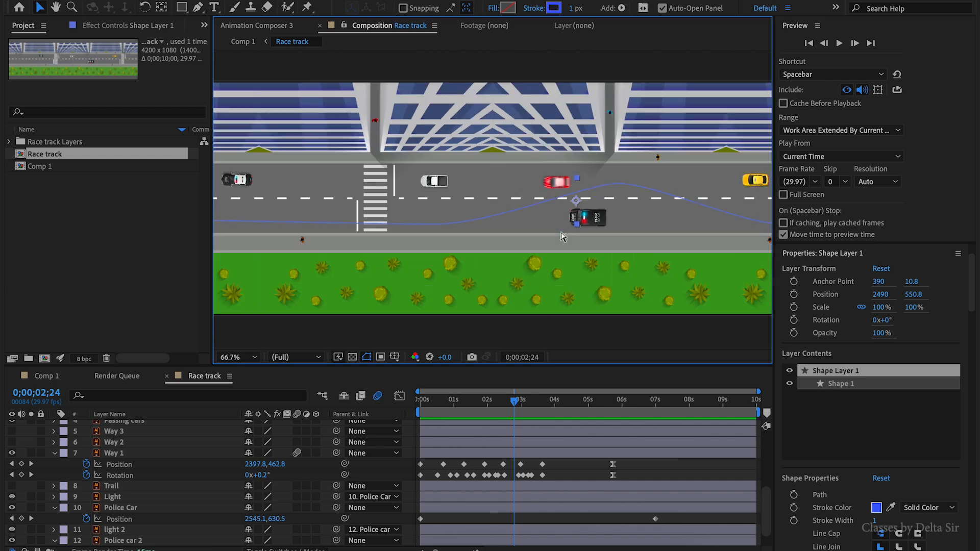
pyautogui.scroll(3, 586, 240)
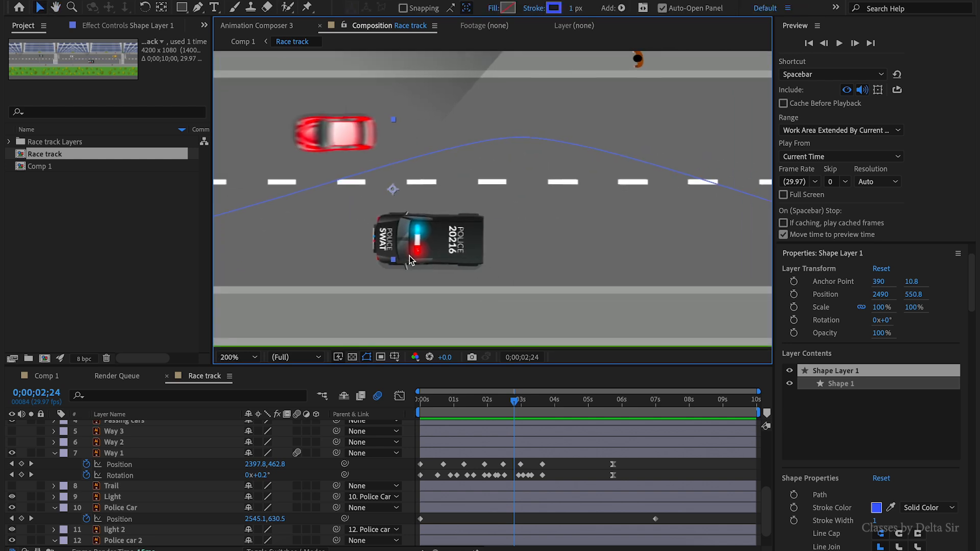
pyautogui.scroll(-2, 489, 493)
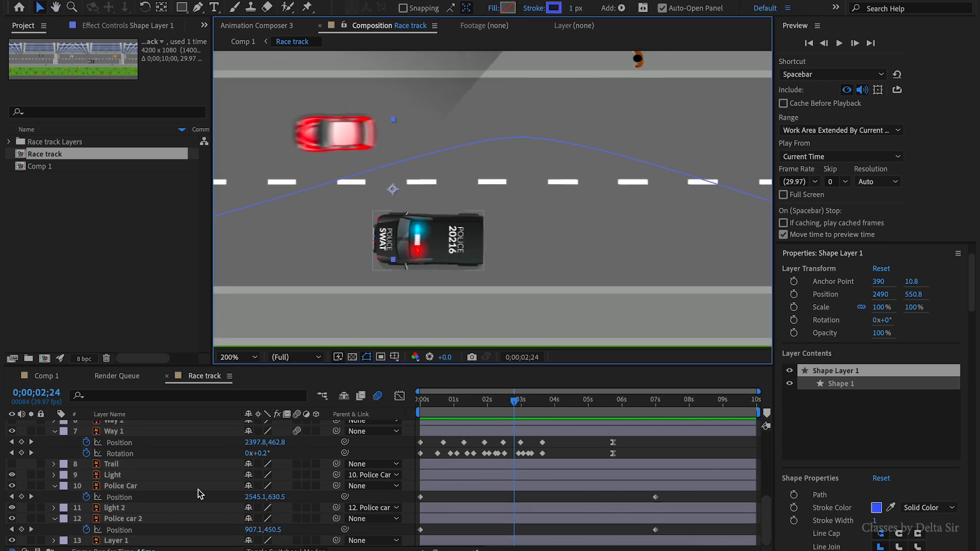
pyautogui.click(129, 479)
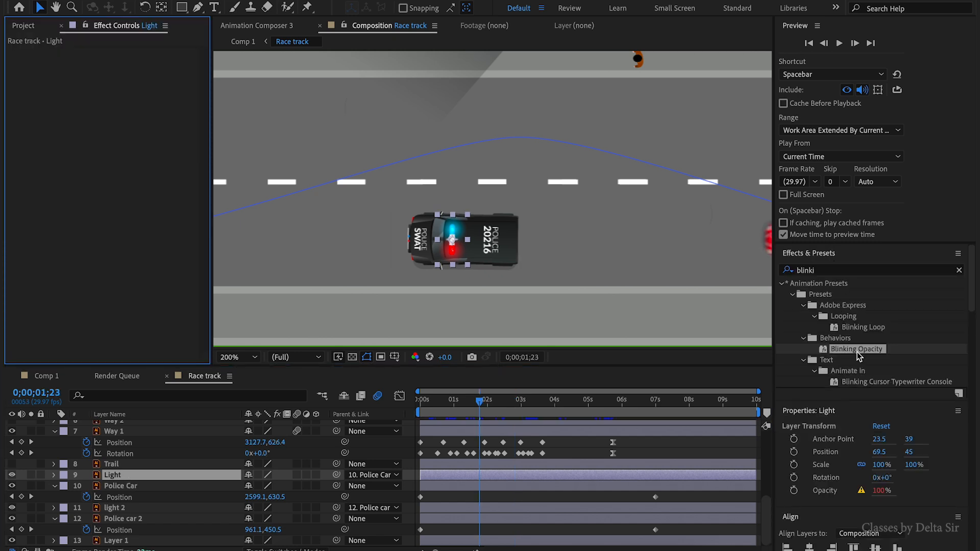
pyautogui.moveTo(859, 356); pyautogui.dragTo(155, 183)
pyautogui.press('space')
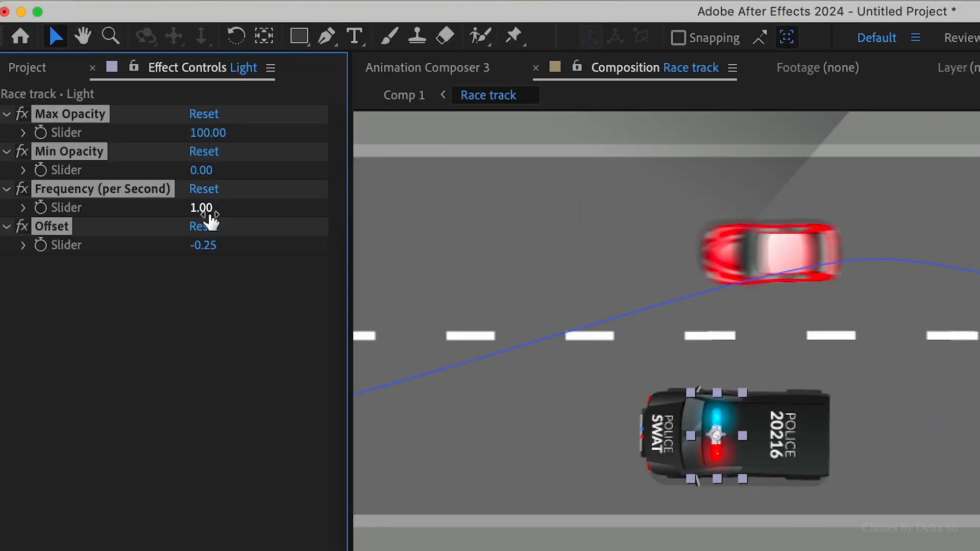
pyautogui.moveTo(207, 213)
pyautogui.mouseDown()
pyautogui.moveTo(219, 210)
pyautogui.moveTo(210, 213)
pyautogui.mouseUp()
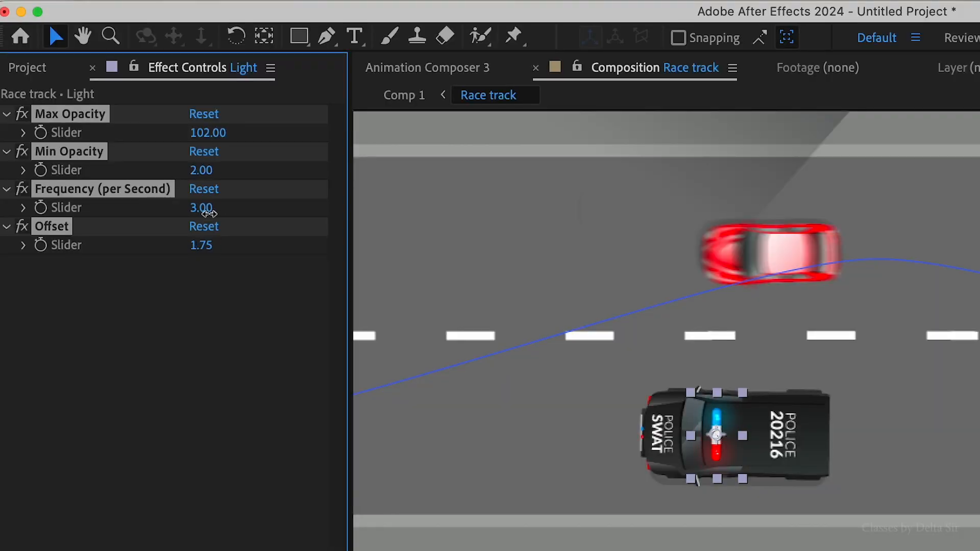